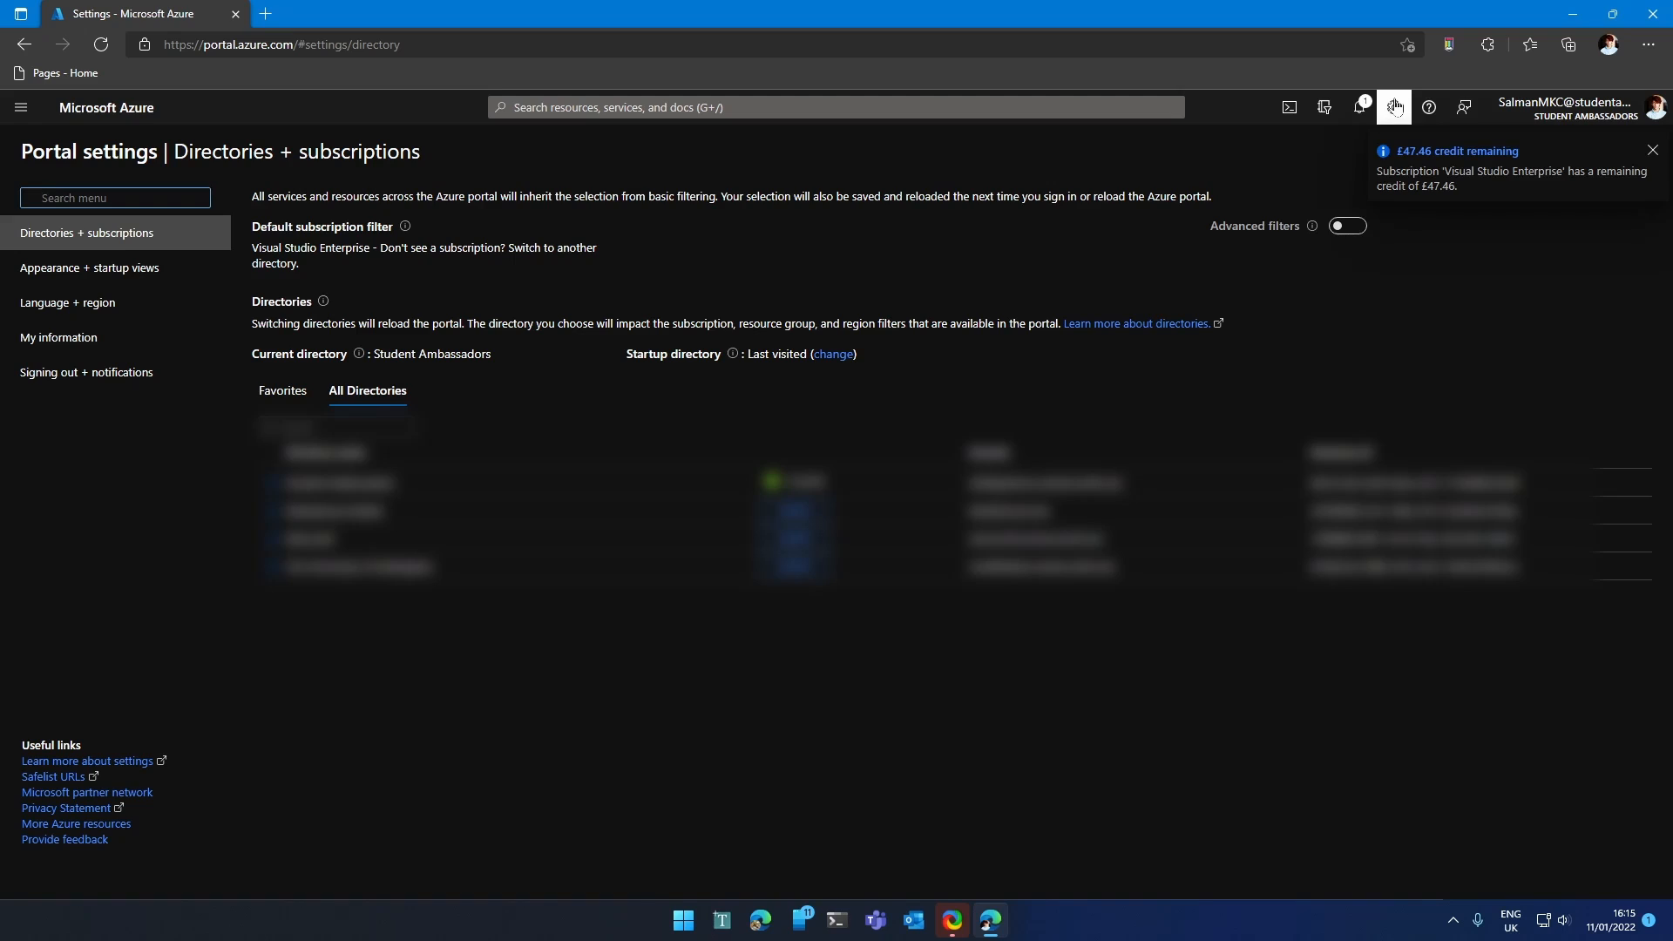
Set the portal menu behavior to Docked in Appearance + startup views.
left_click(120, 268)
left_click(577, 335)
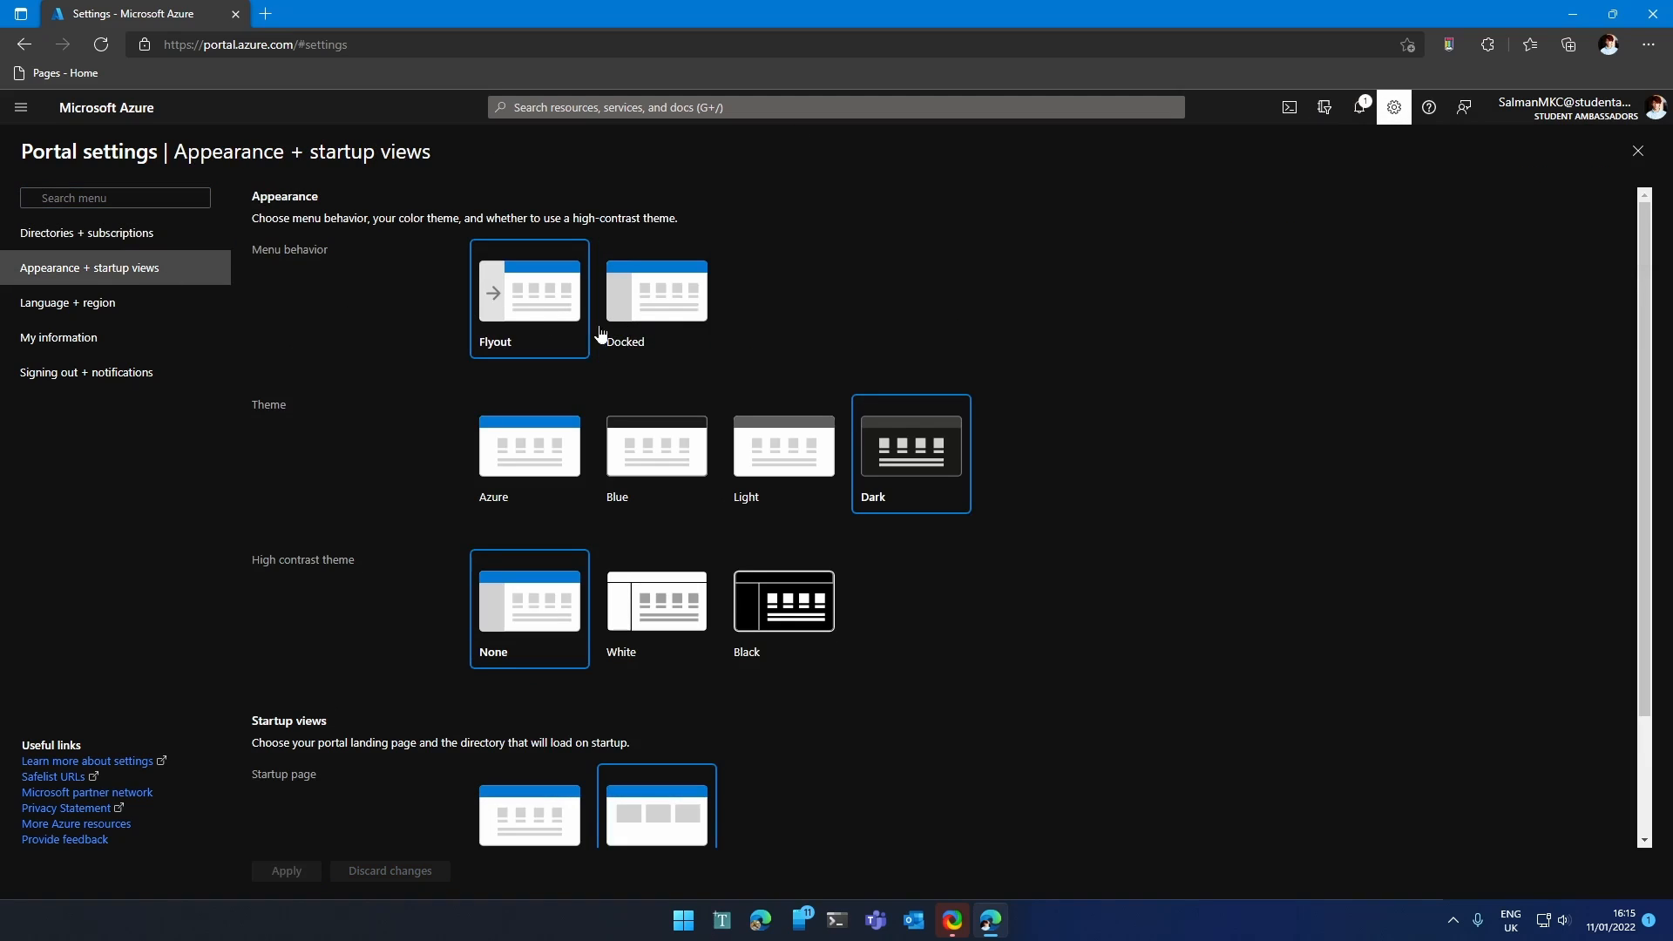
left_click(651, 337)
left_click(582, 319)
left_click(615, 316)
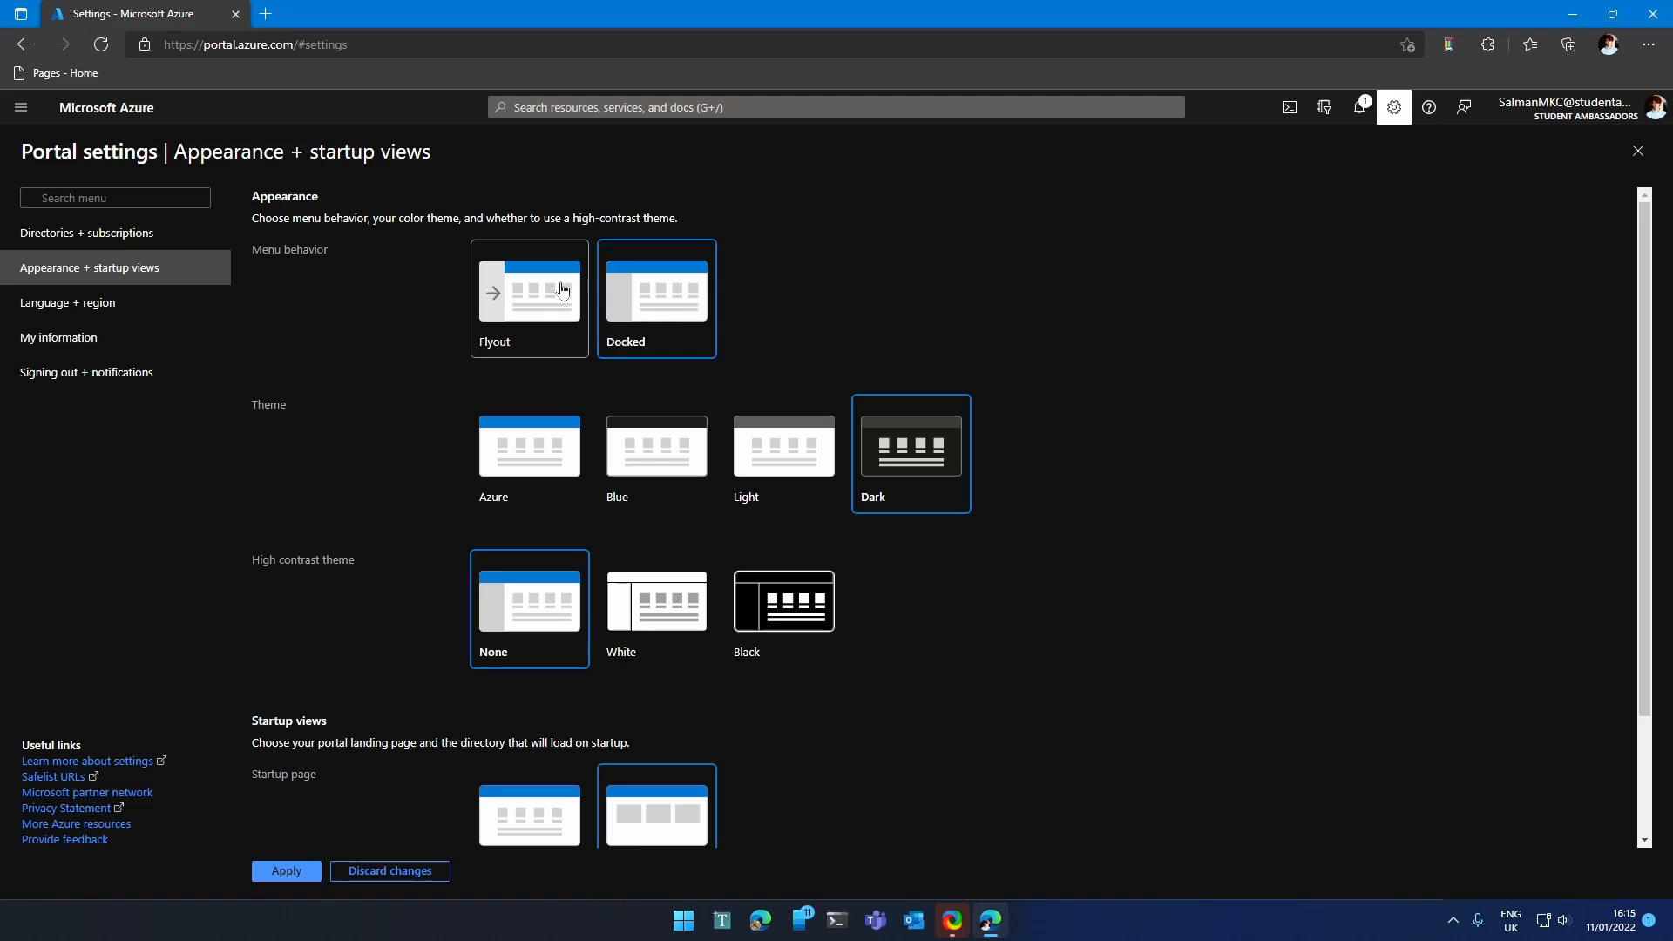
left_click(21, 107)
left_click(653, 319)
Keep Dashboard as the startup page and apply the portal settings.
scroll(614, 684, "down", 2)
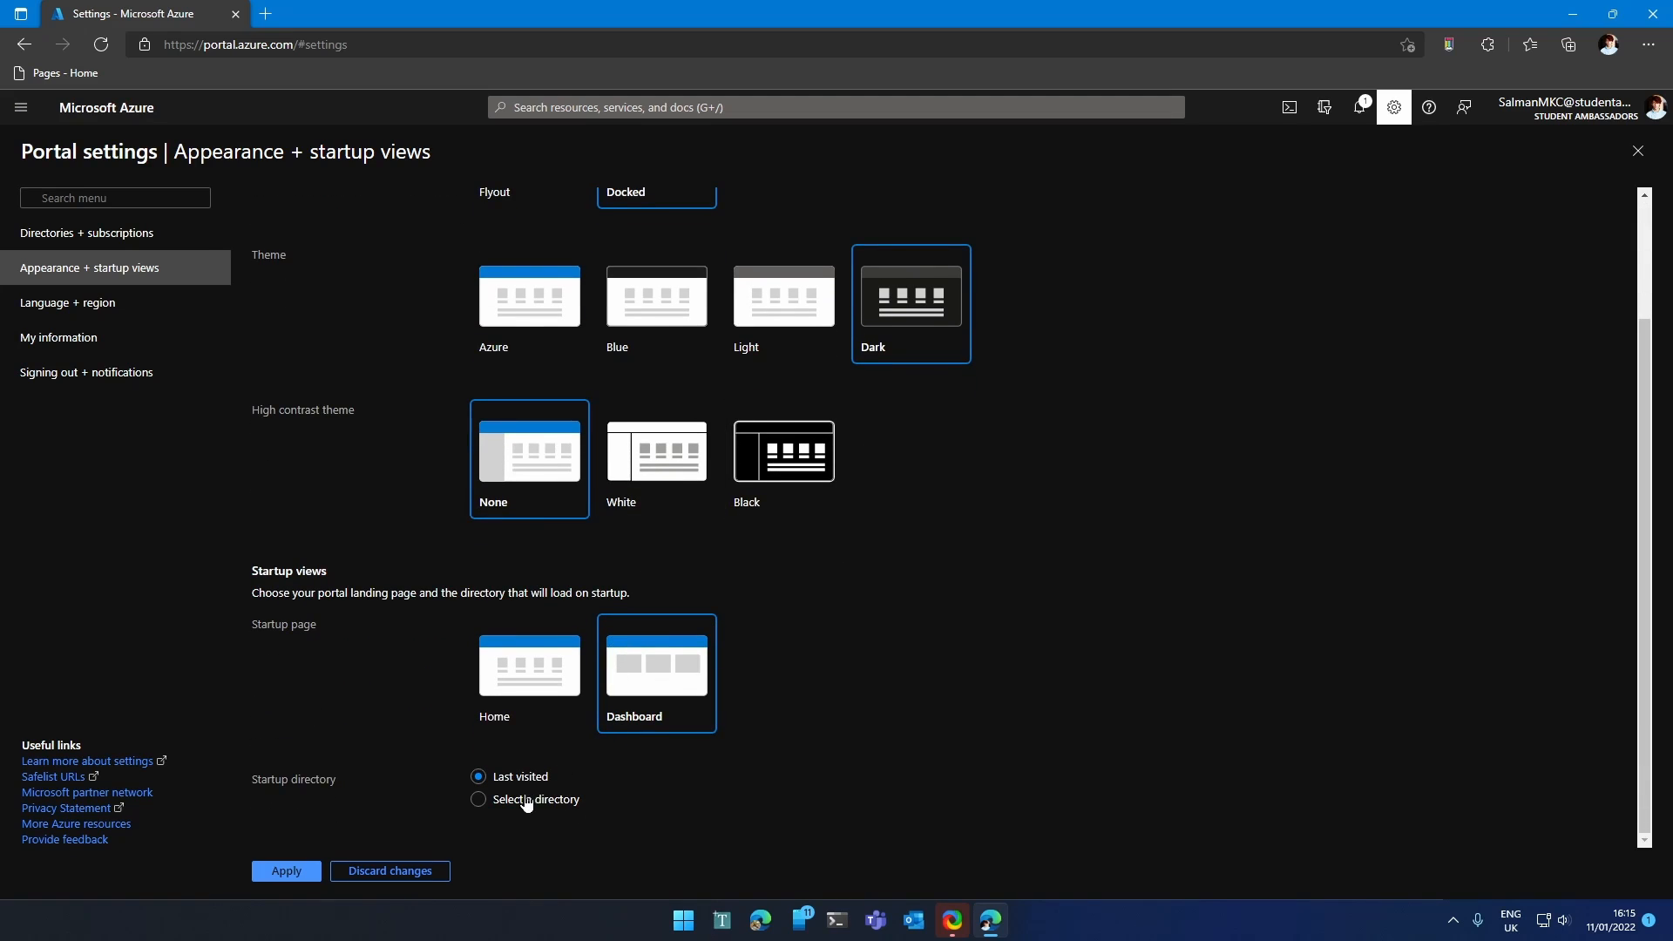
left_click(551, 686)
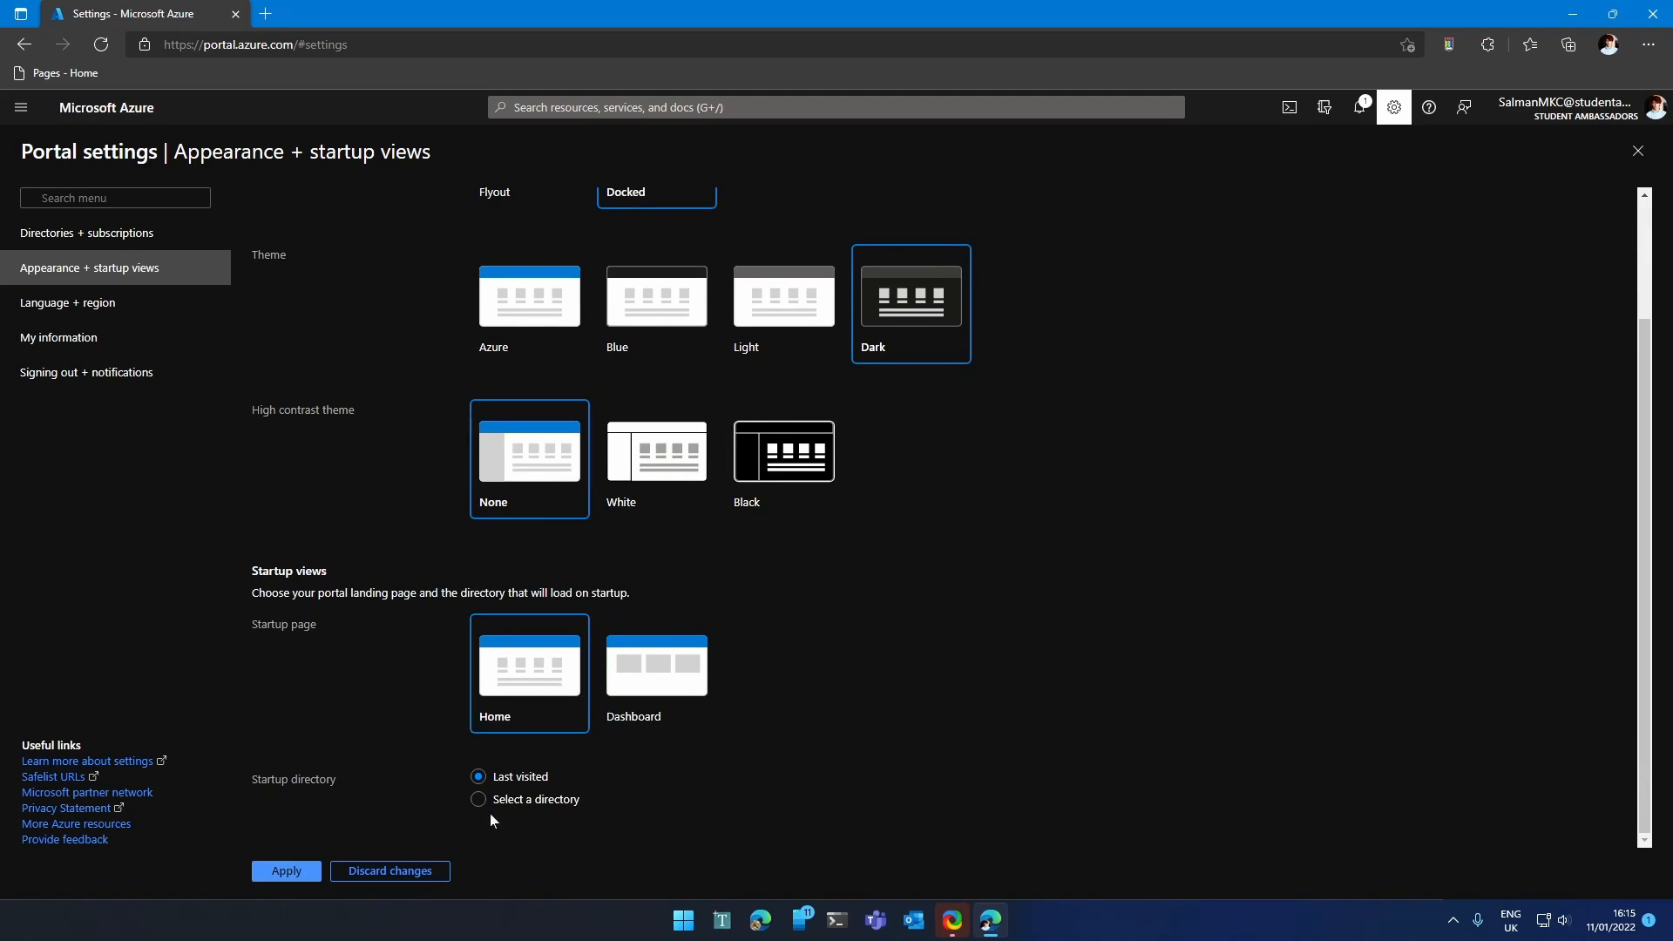
left_click(636, 684)
left_click(279, 871)
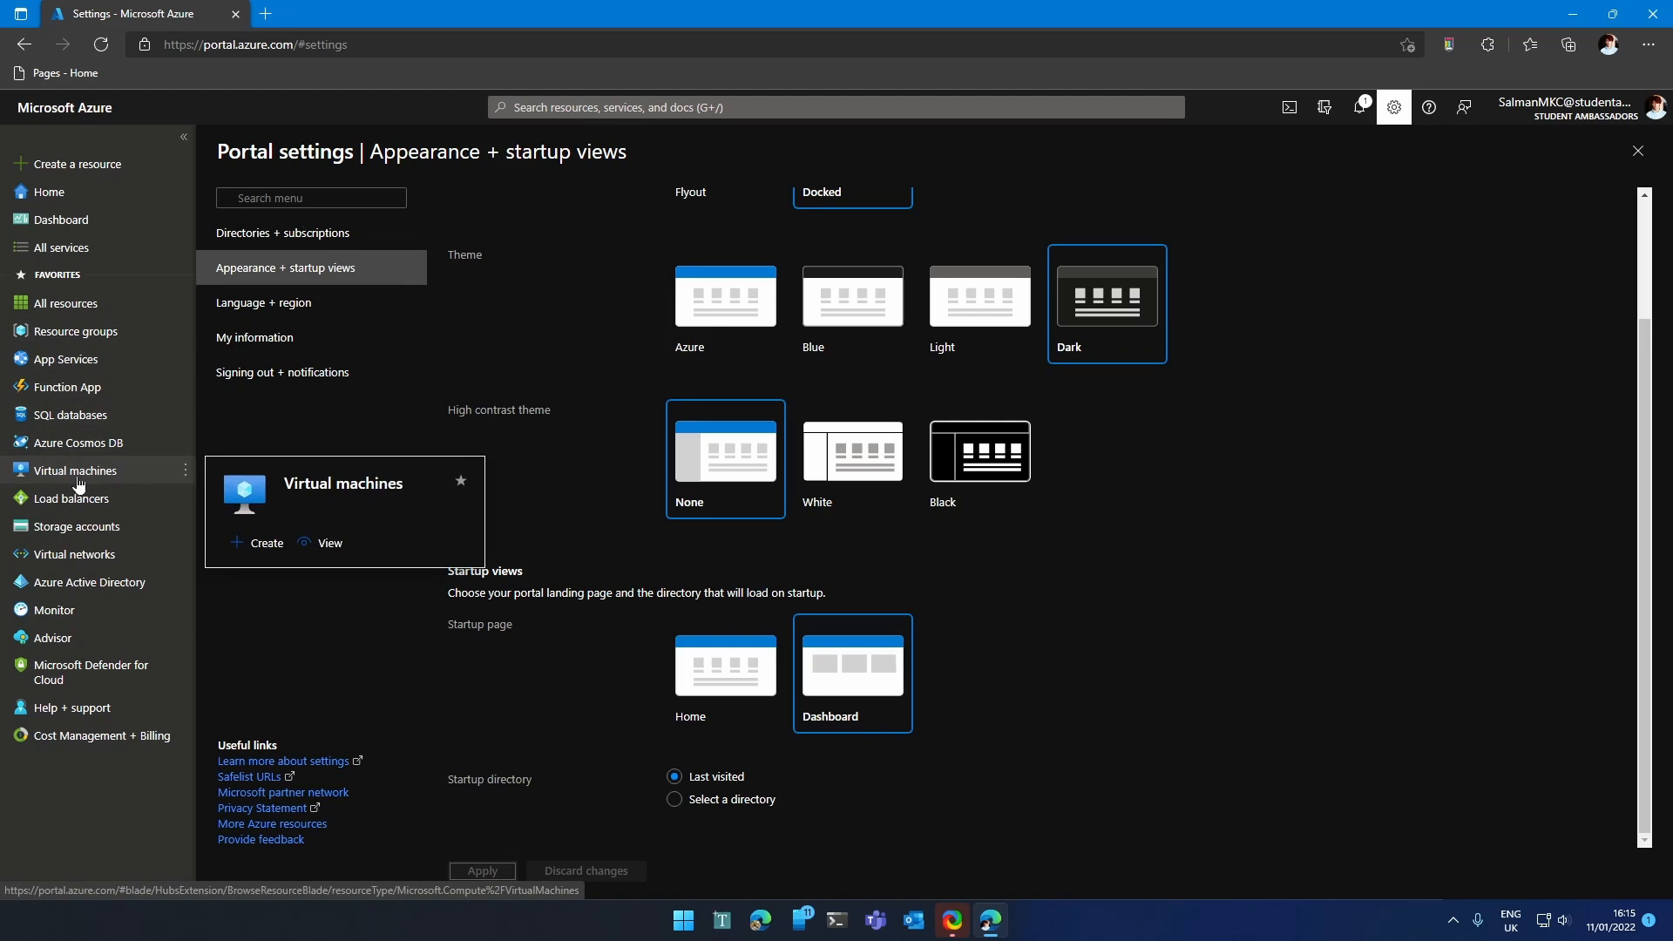
Open the Virtual machines list from the portal search.
left_click(583, 106)
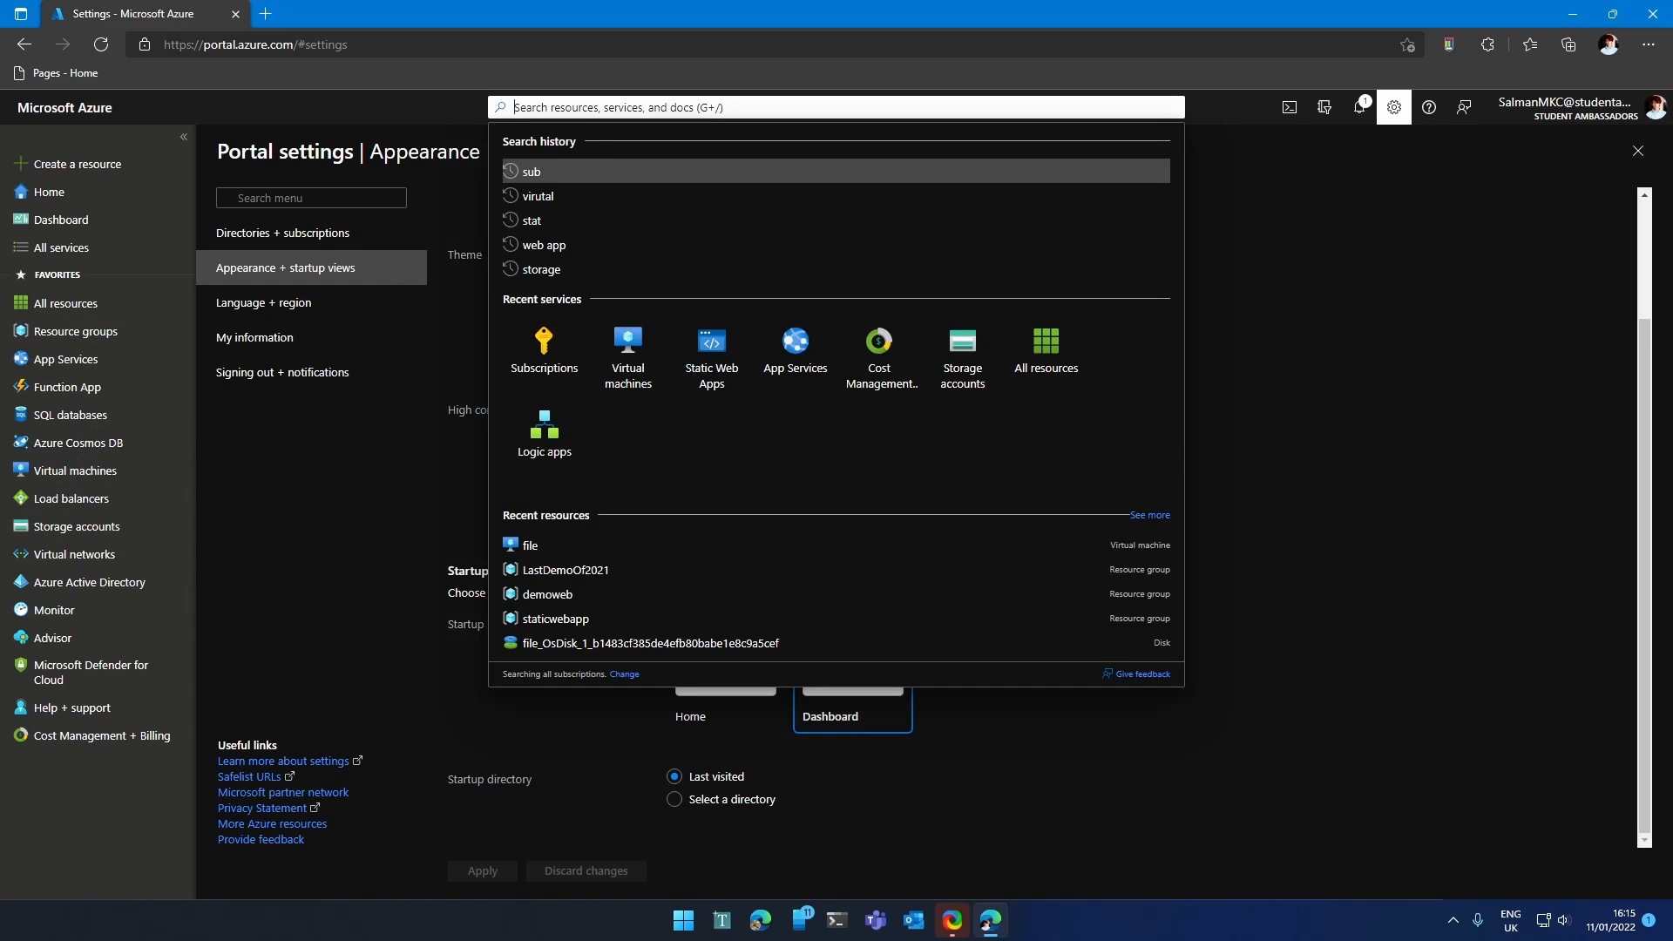
left_click(628, 357)
left_click(75, 471)
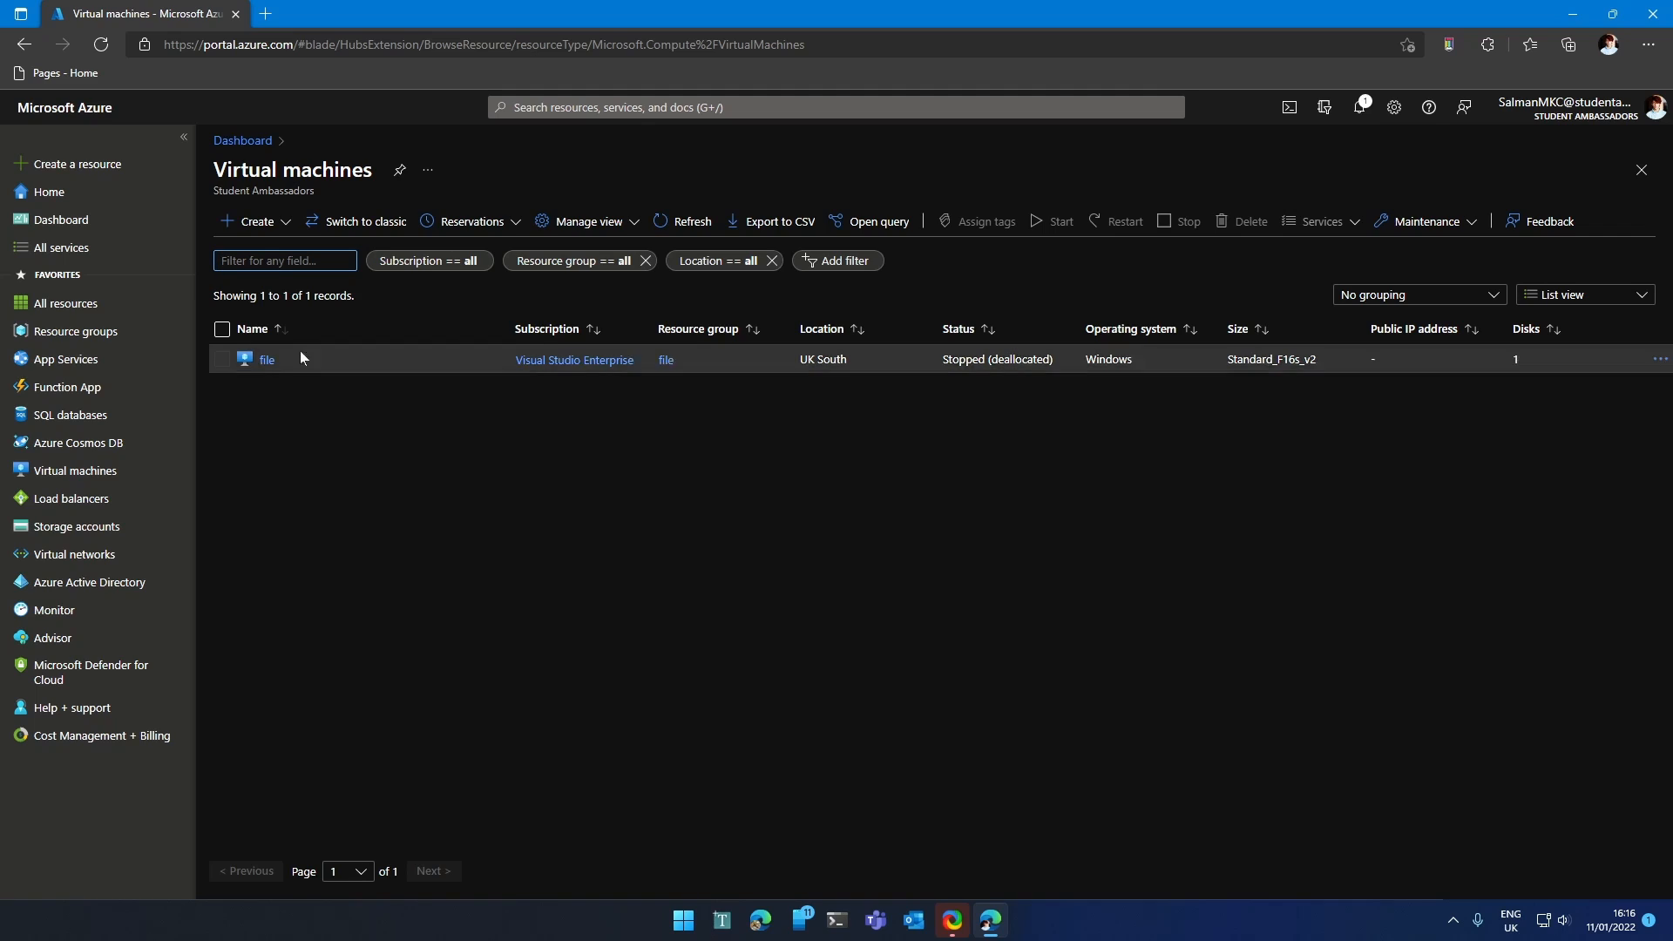
Start Create > Virtual machine and collapse the portal navigation to icons.
left_click(252, 221)
left_click(282, 252)
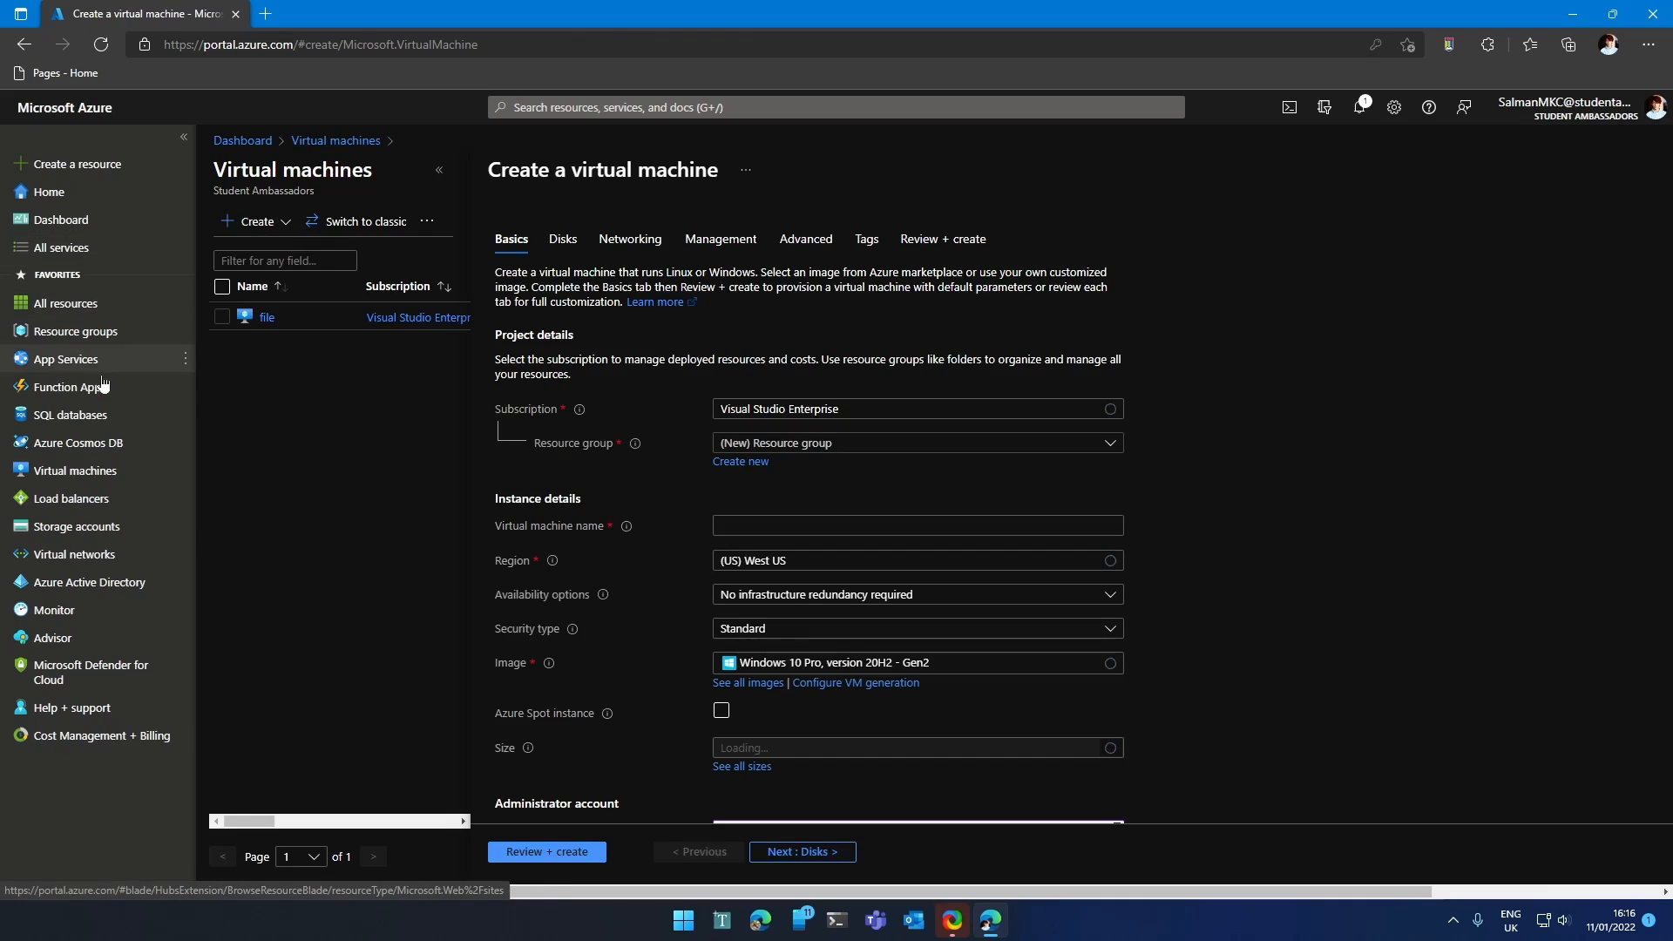
left_click(285, 223)
left_click(353, 421)
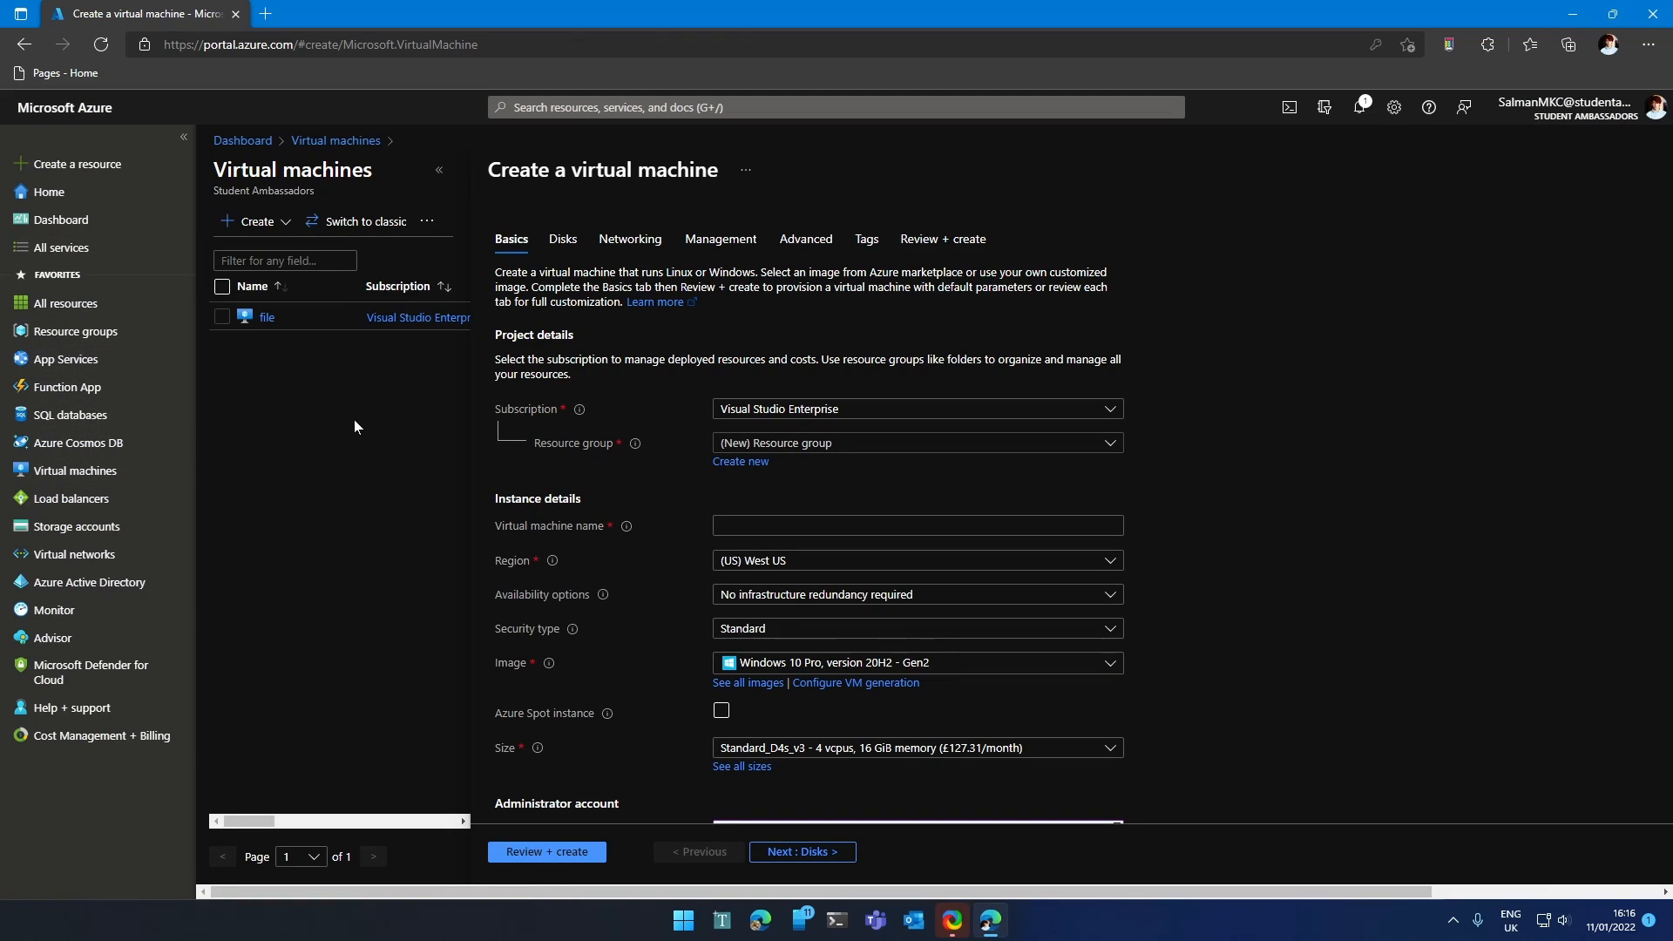
left_click(184, 137)
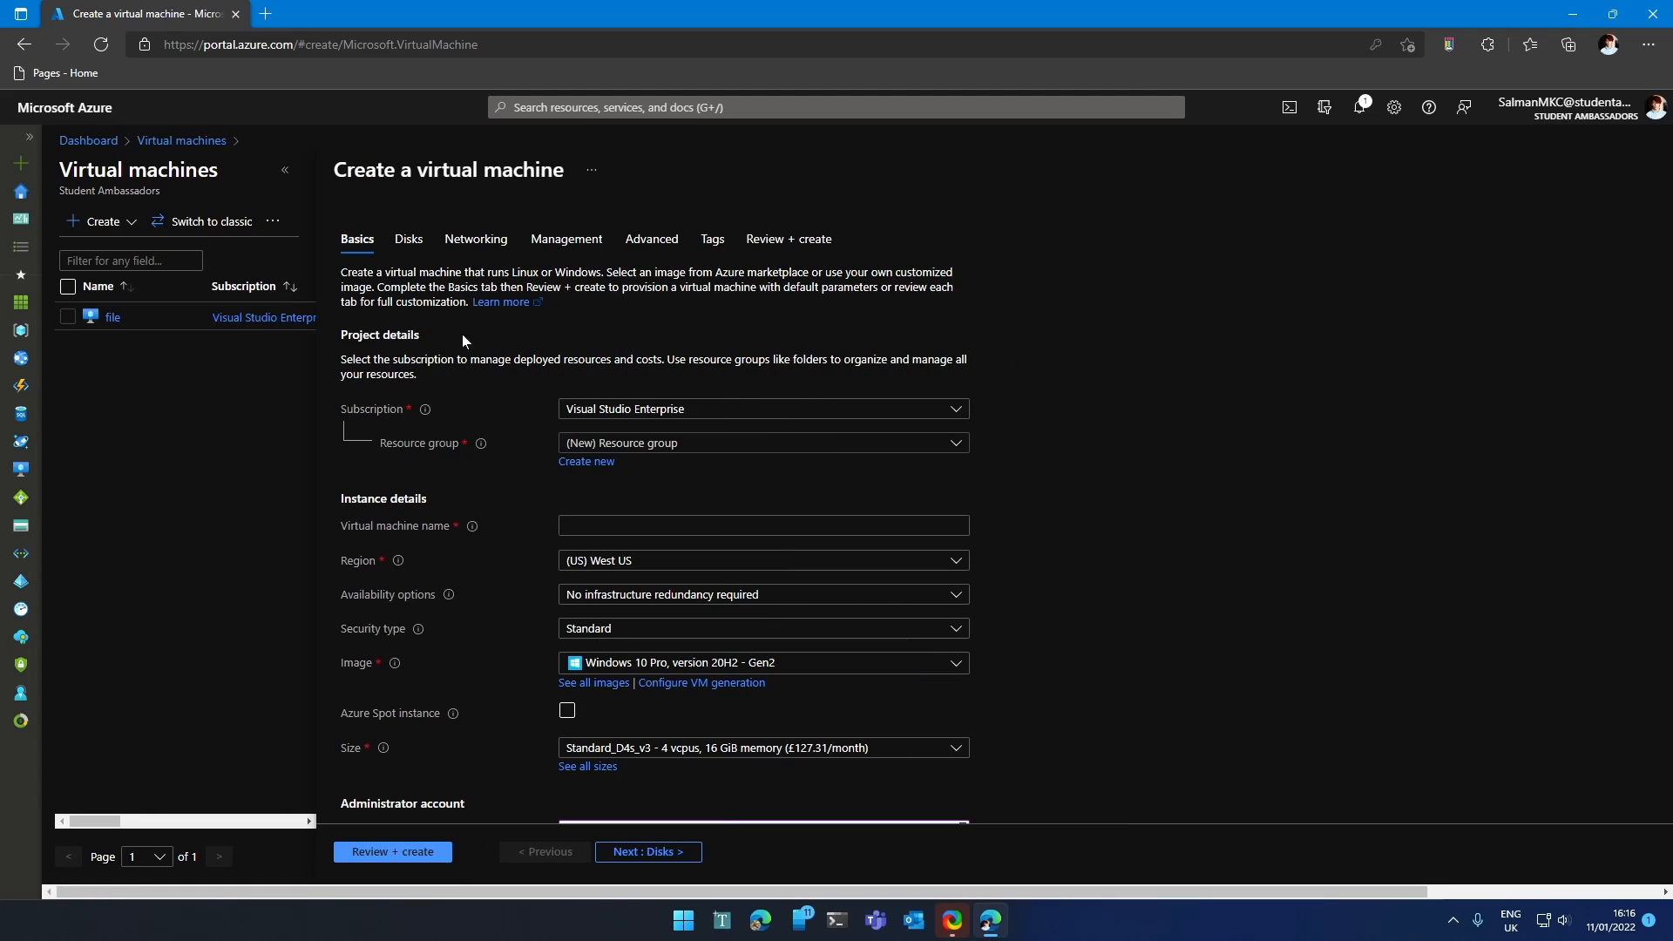
Create a new resource group named Az900Demo for the VM.
left_click(600, 462)
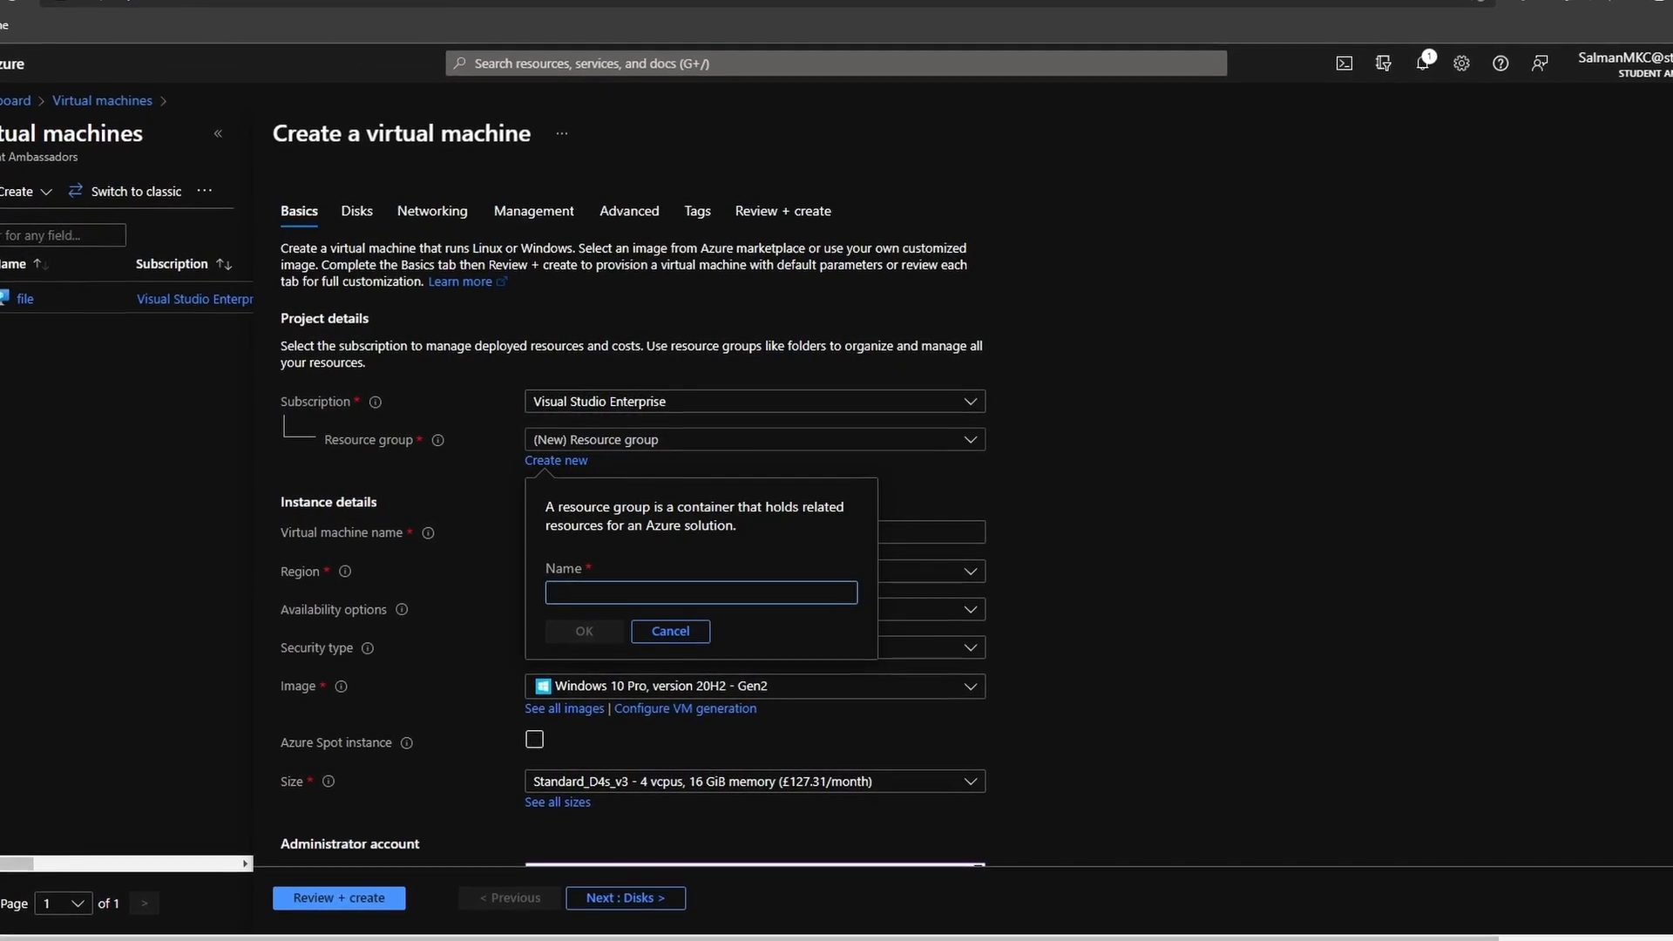
type("Az900Demo")
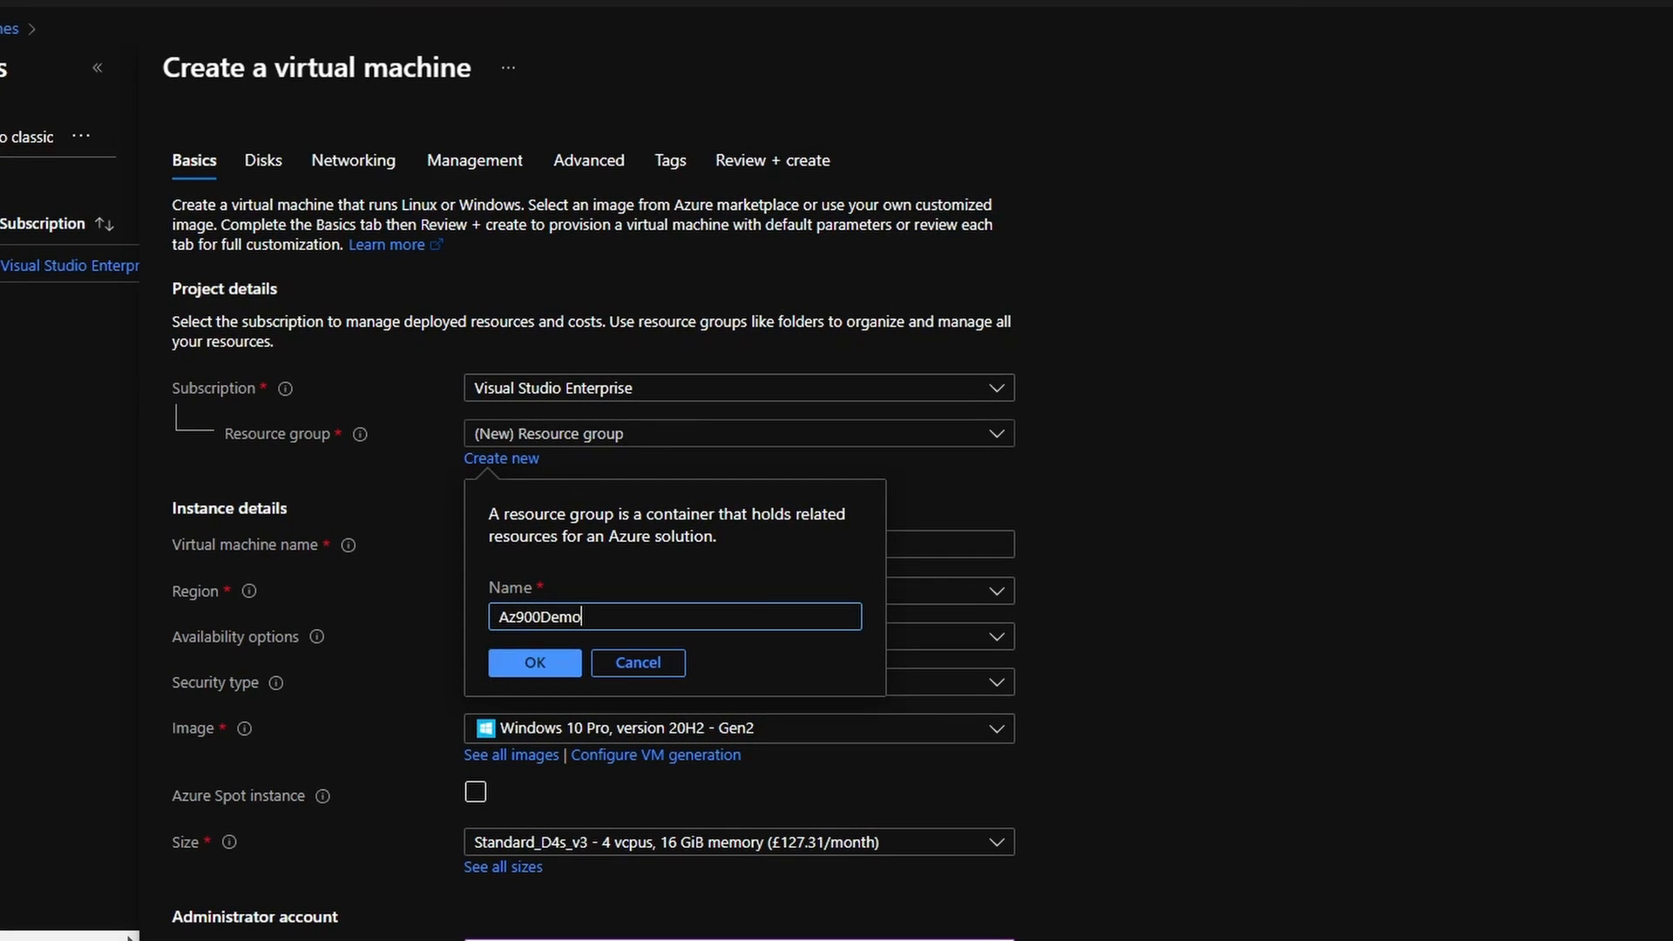
left_click(548, 663)
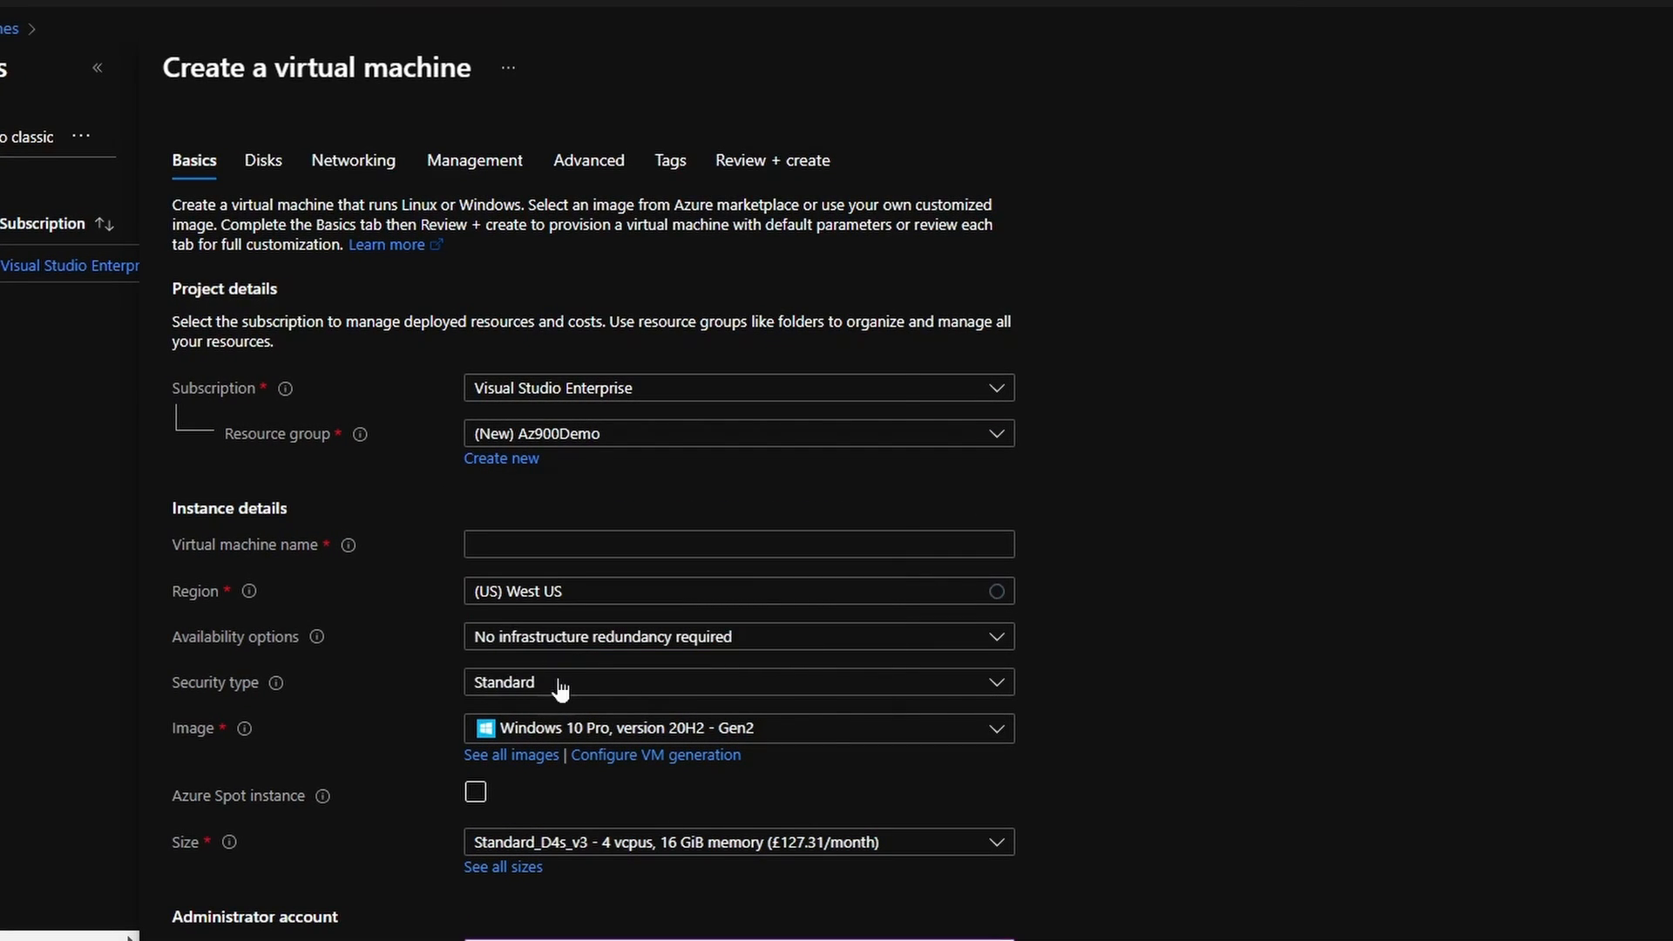
Name the virtual machine demovirtualmachine.
left_click(739, 545)
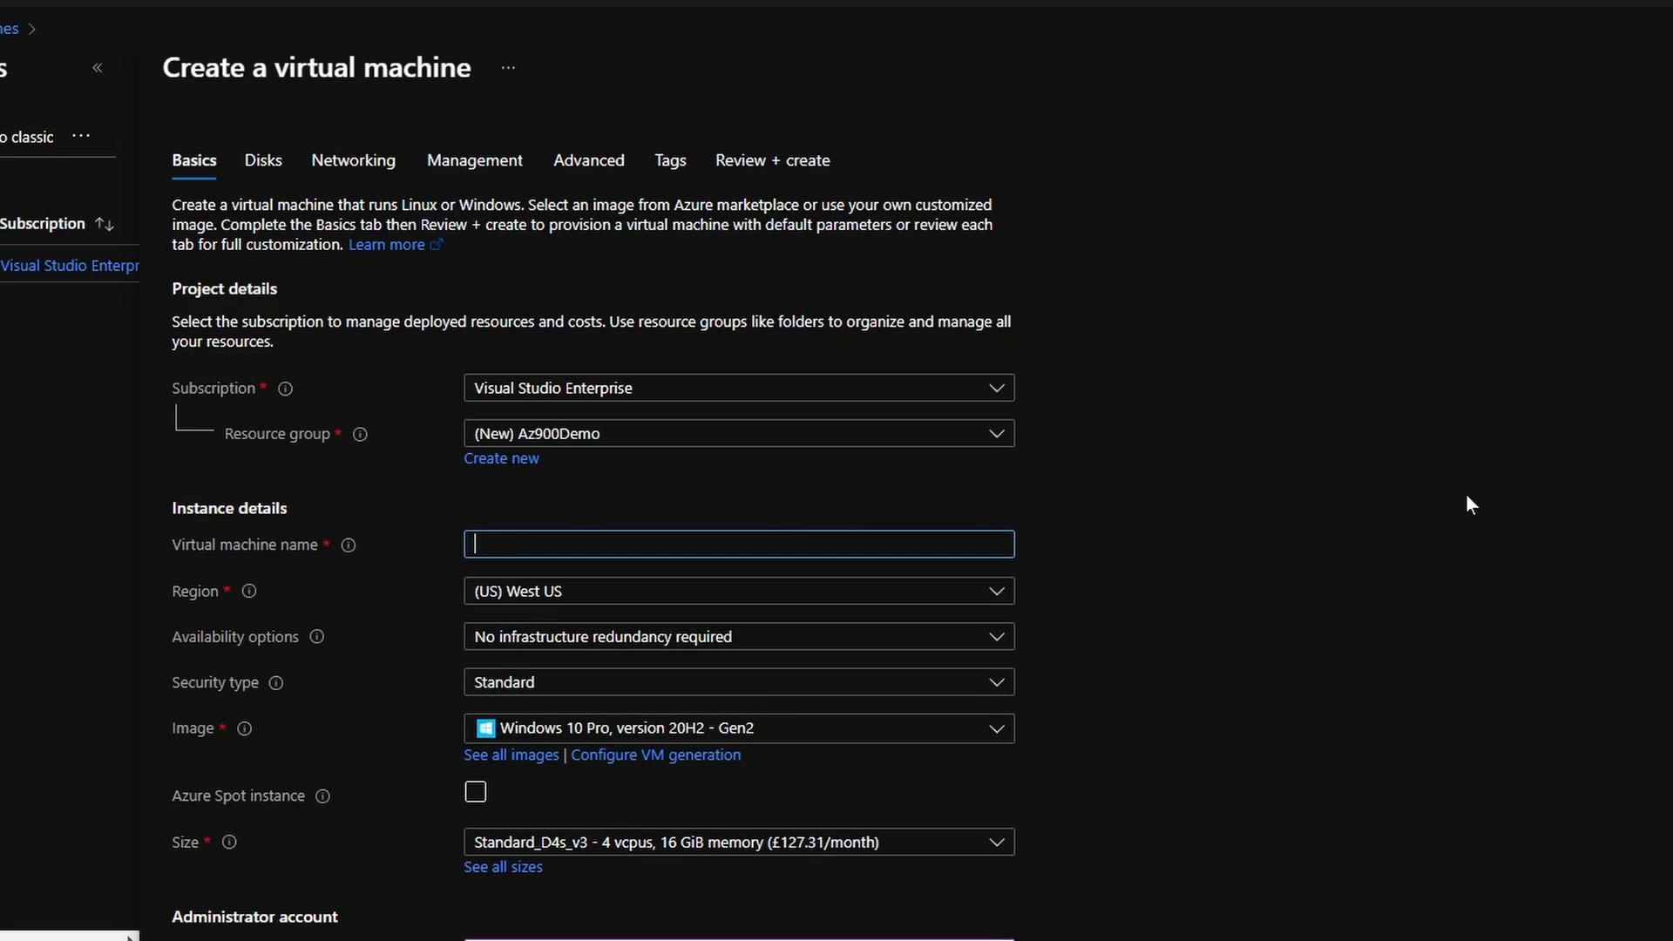
type("demovirtualmachine")
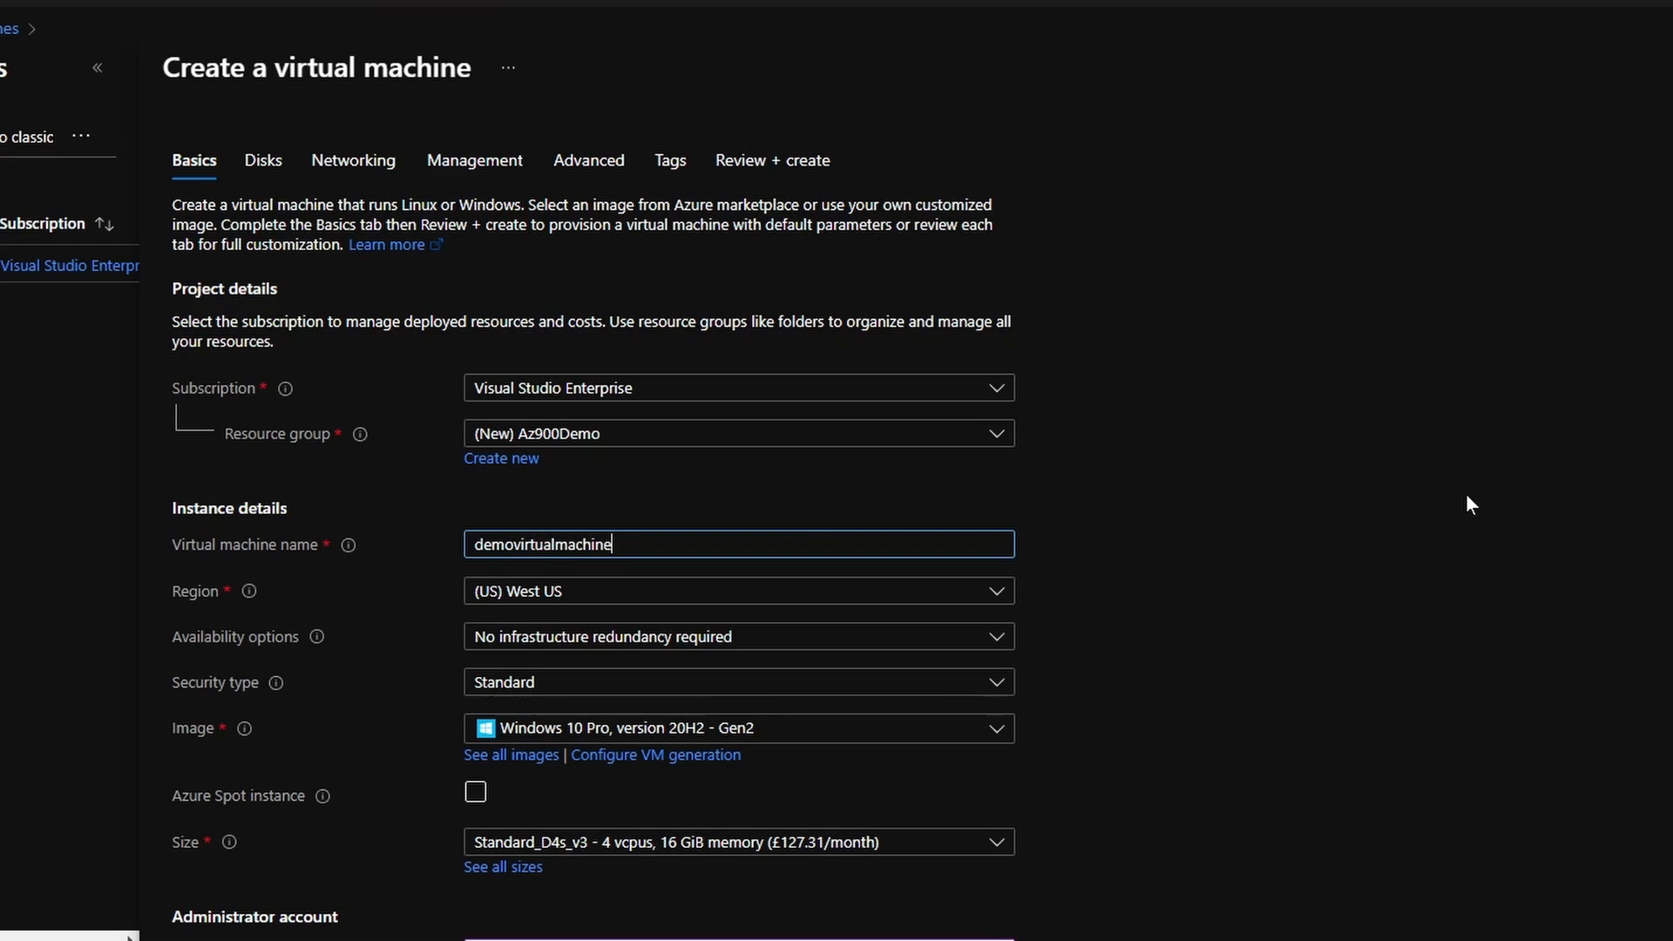
left_click(934, 599)
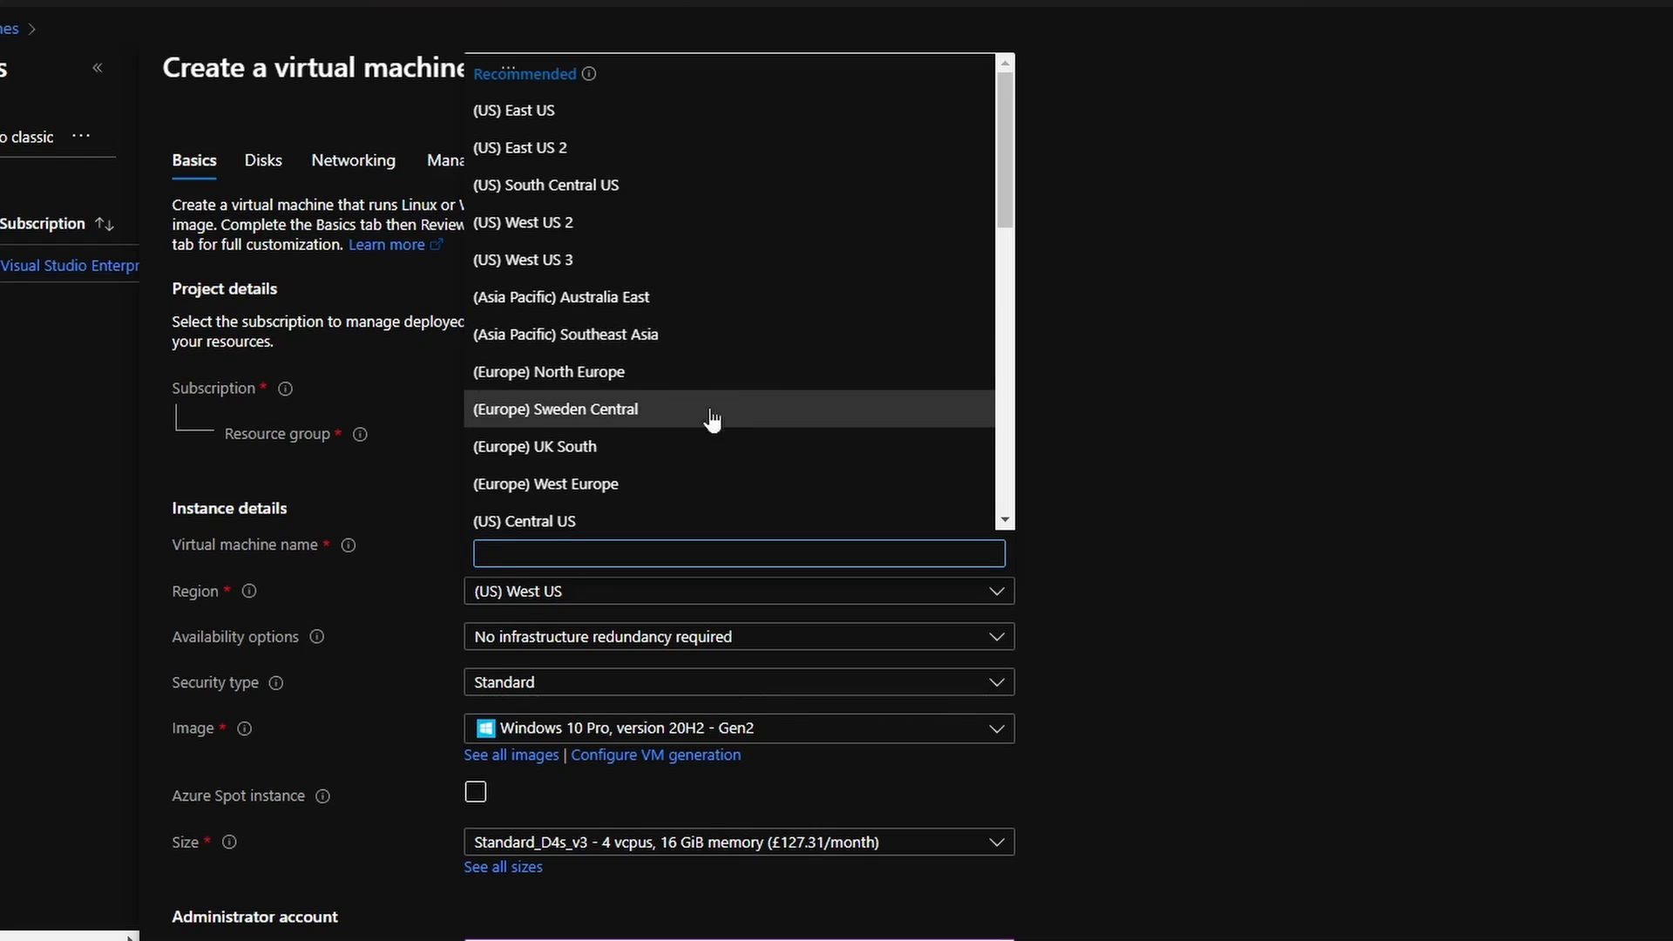
Choose (Europe) North Europe as the VM region.
scroll(767, 392, "down", 3)
scroll(796, 374, "up", 3)
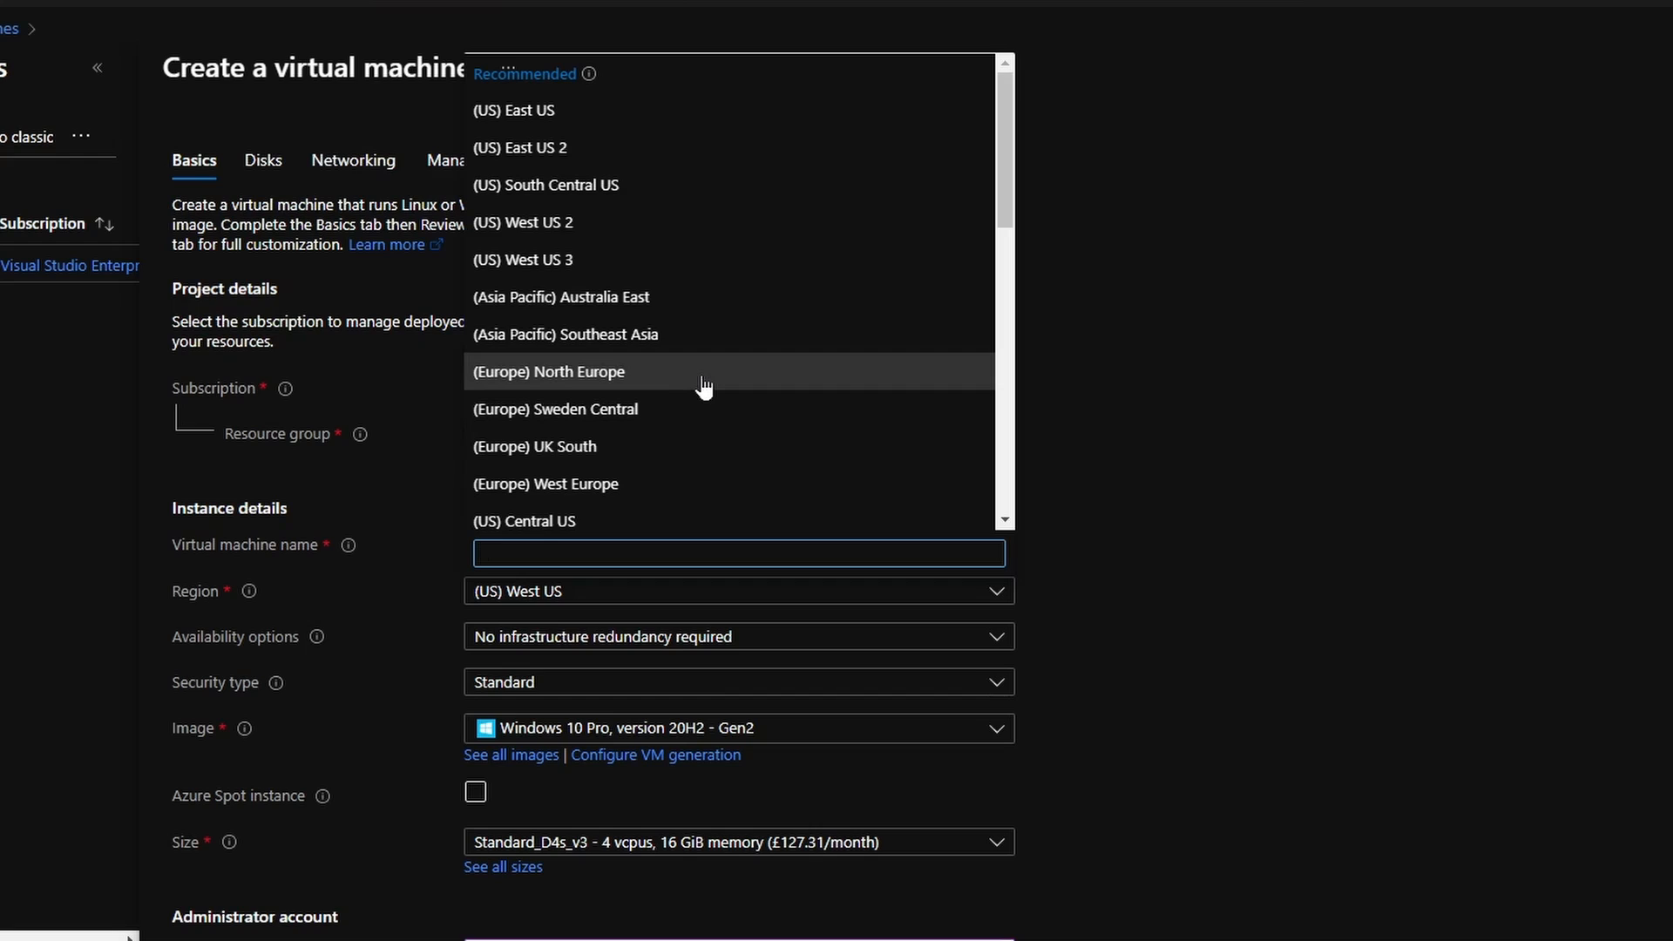
left_click(704, 388)
Keep Windows 10 Pro, version 20H2 - Gen2 as the VM image.
scroll(747, 502, "down", 1)
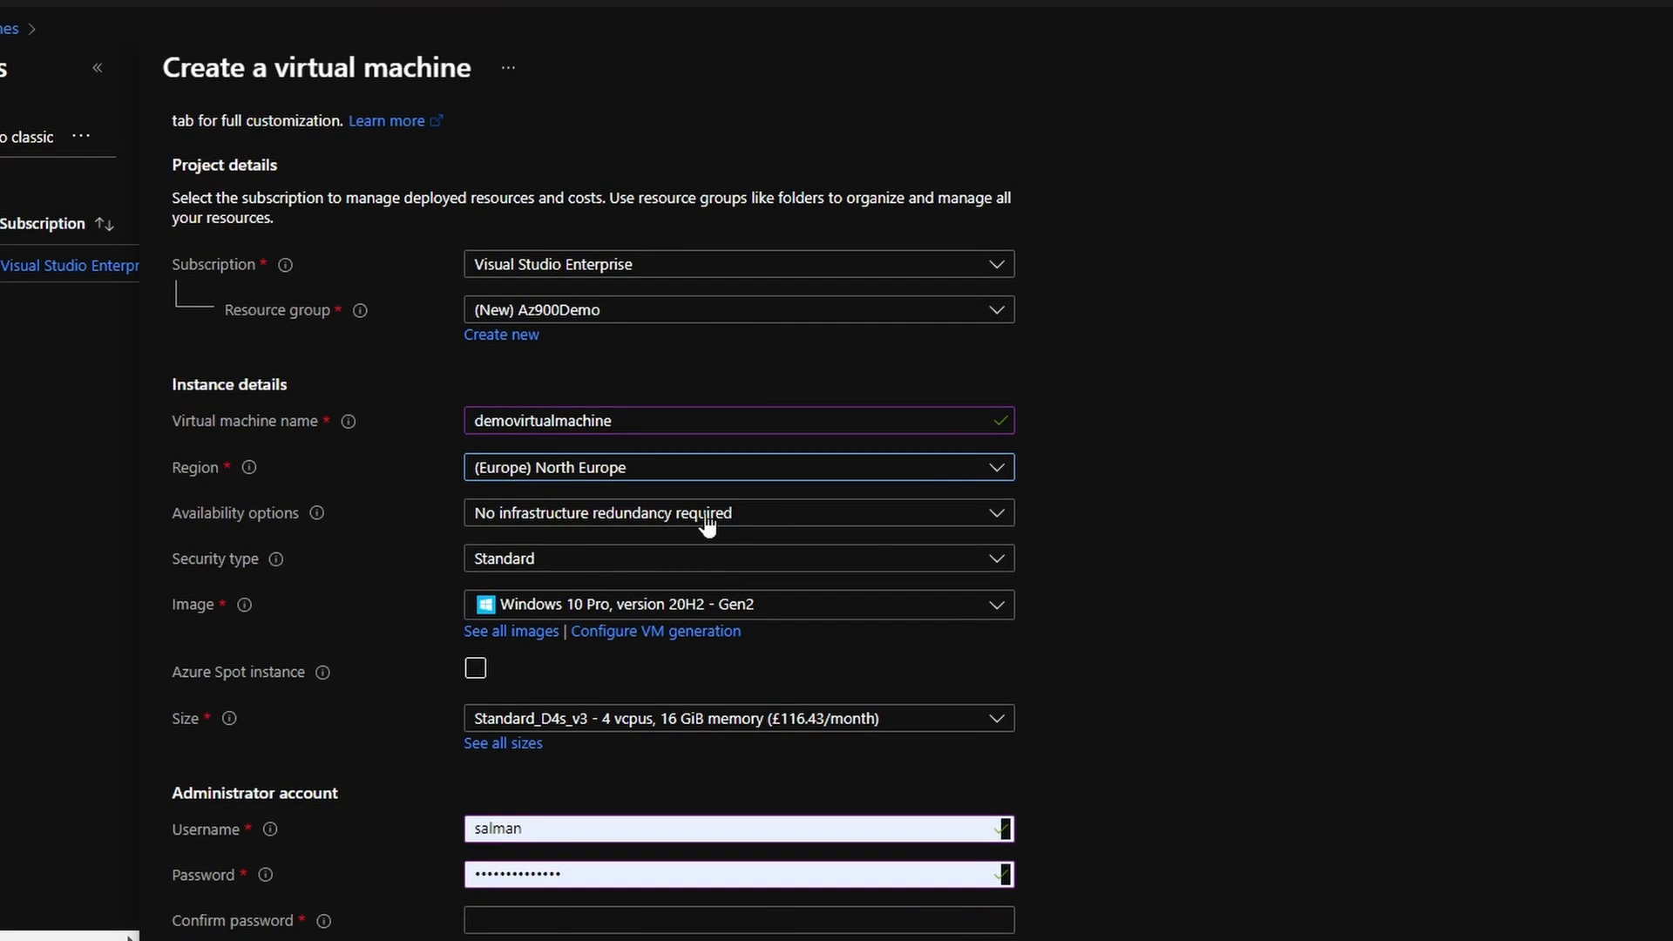
scroll(391, 536, "down", 1)
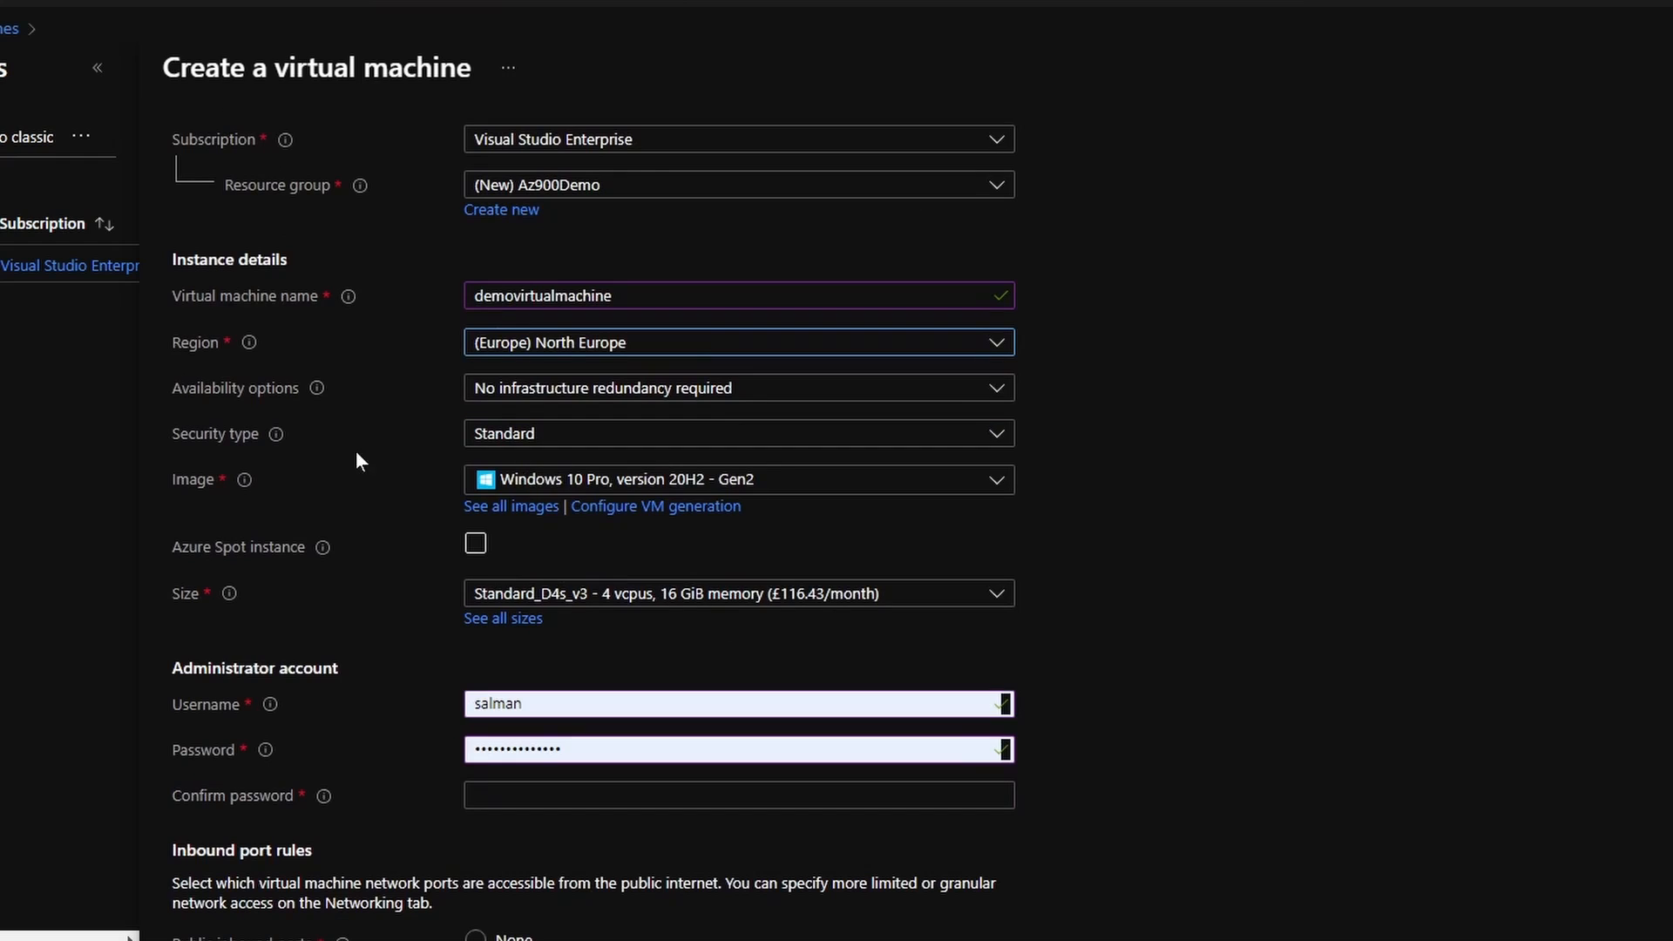
left_click(646, 486)
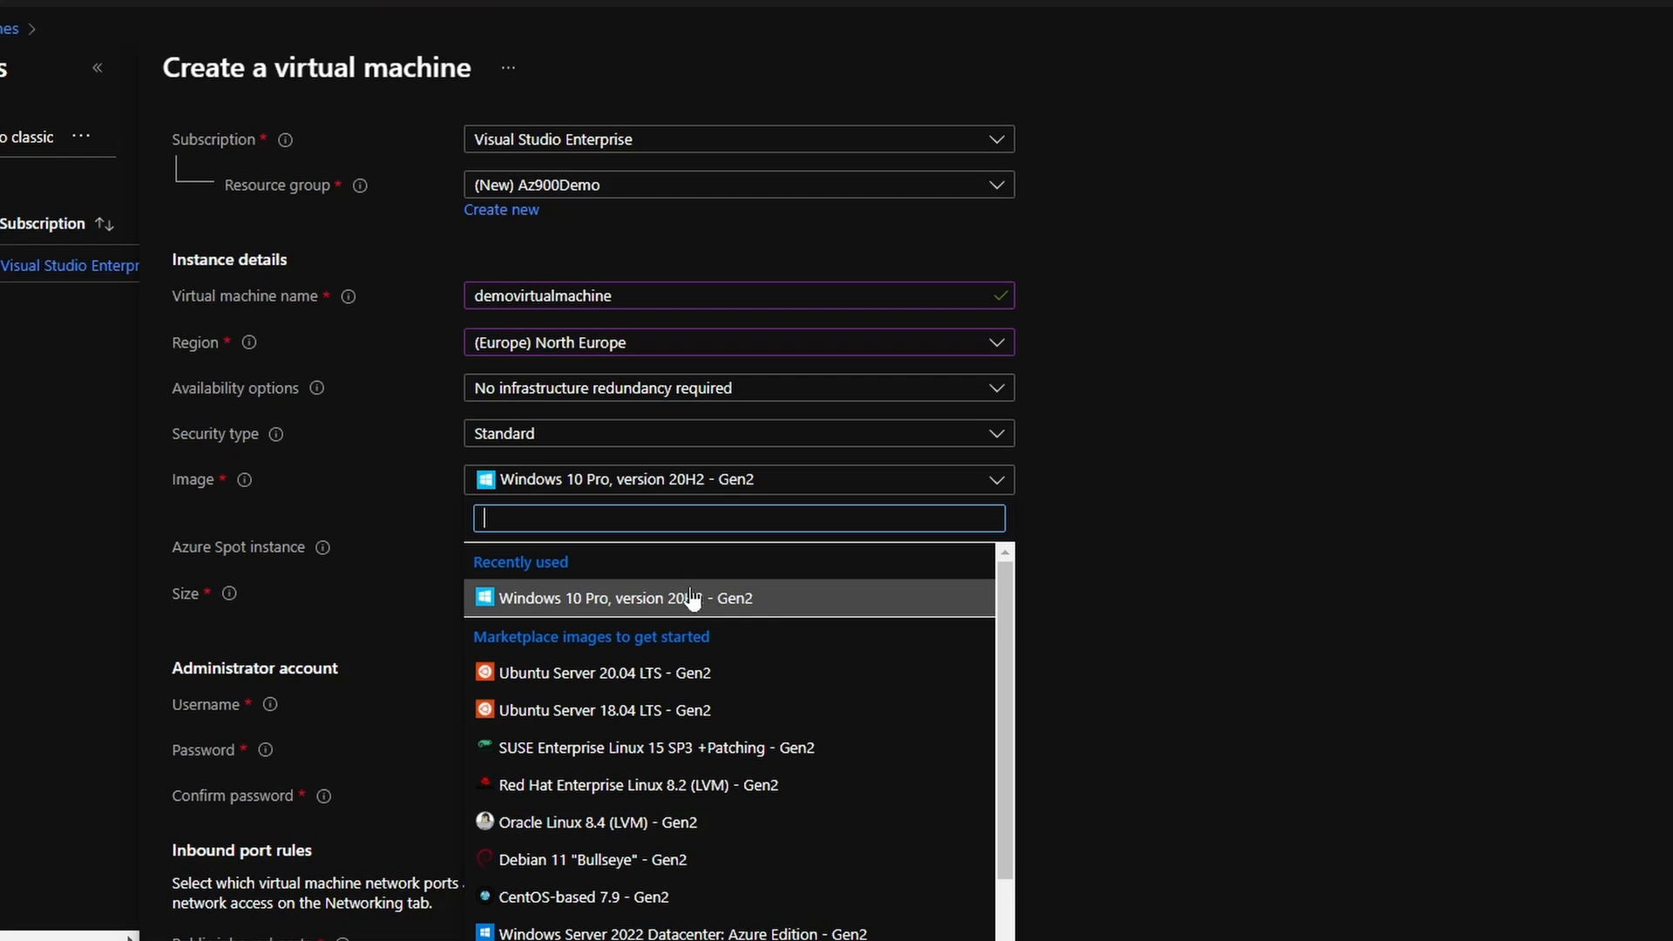
scroll(706, 789, "down", 1)
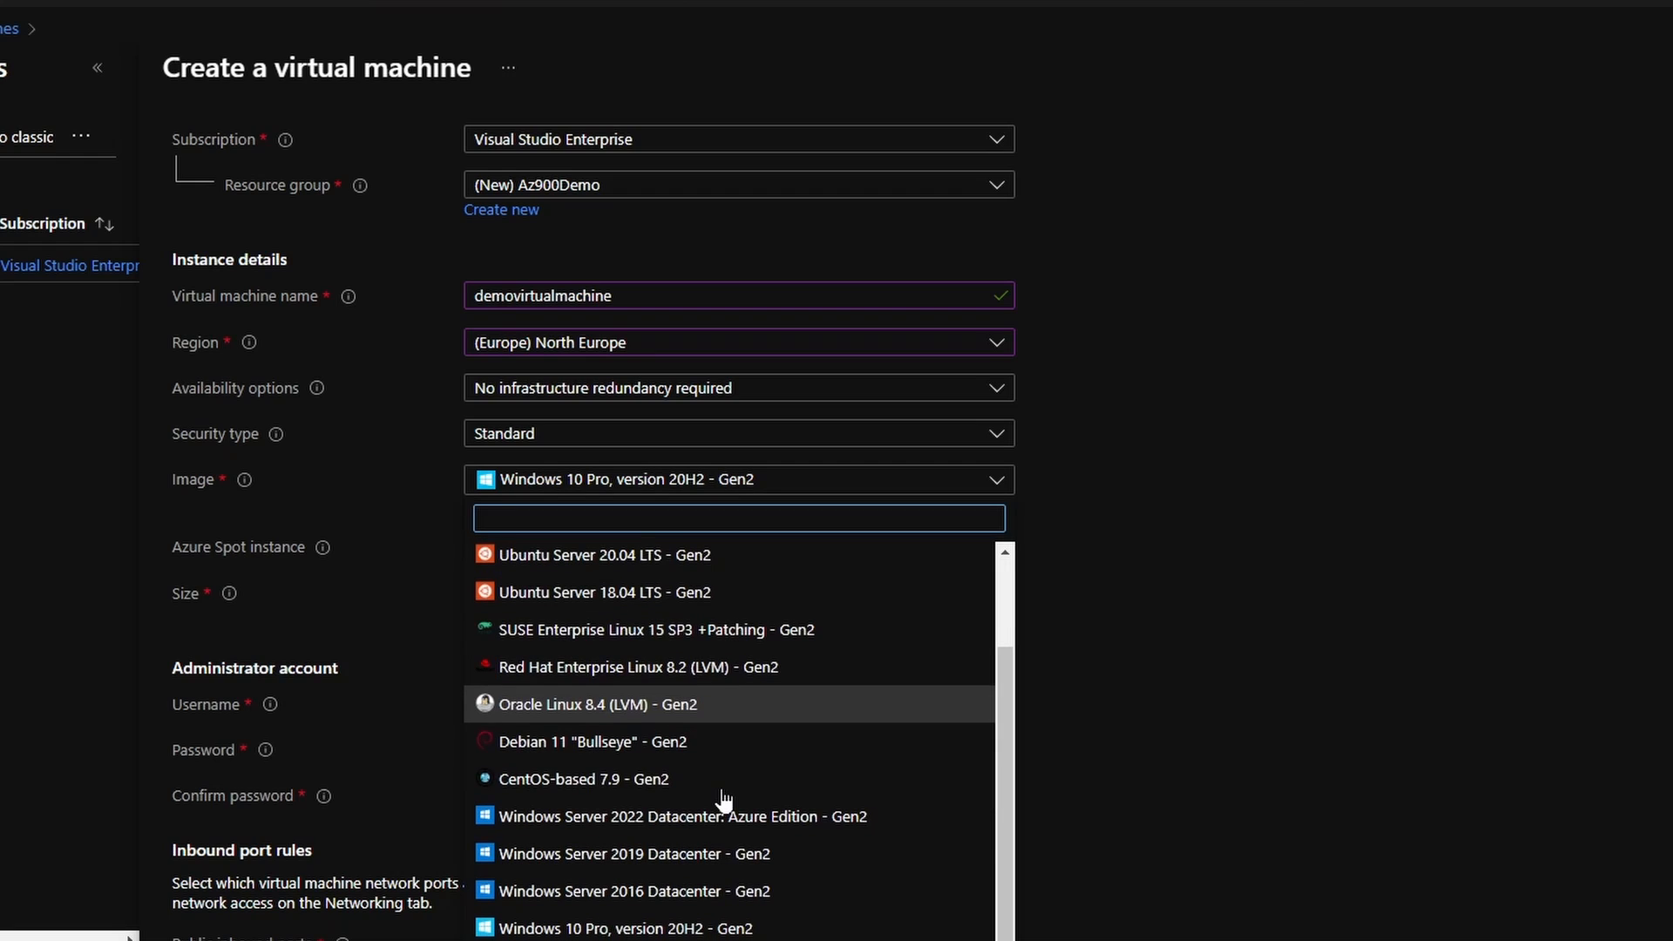
scroll(721, 898, "up", 1)
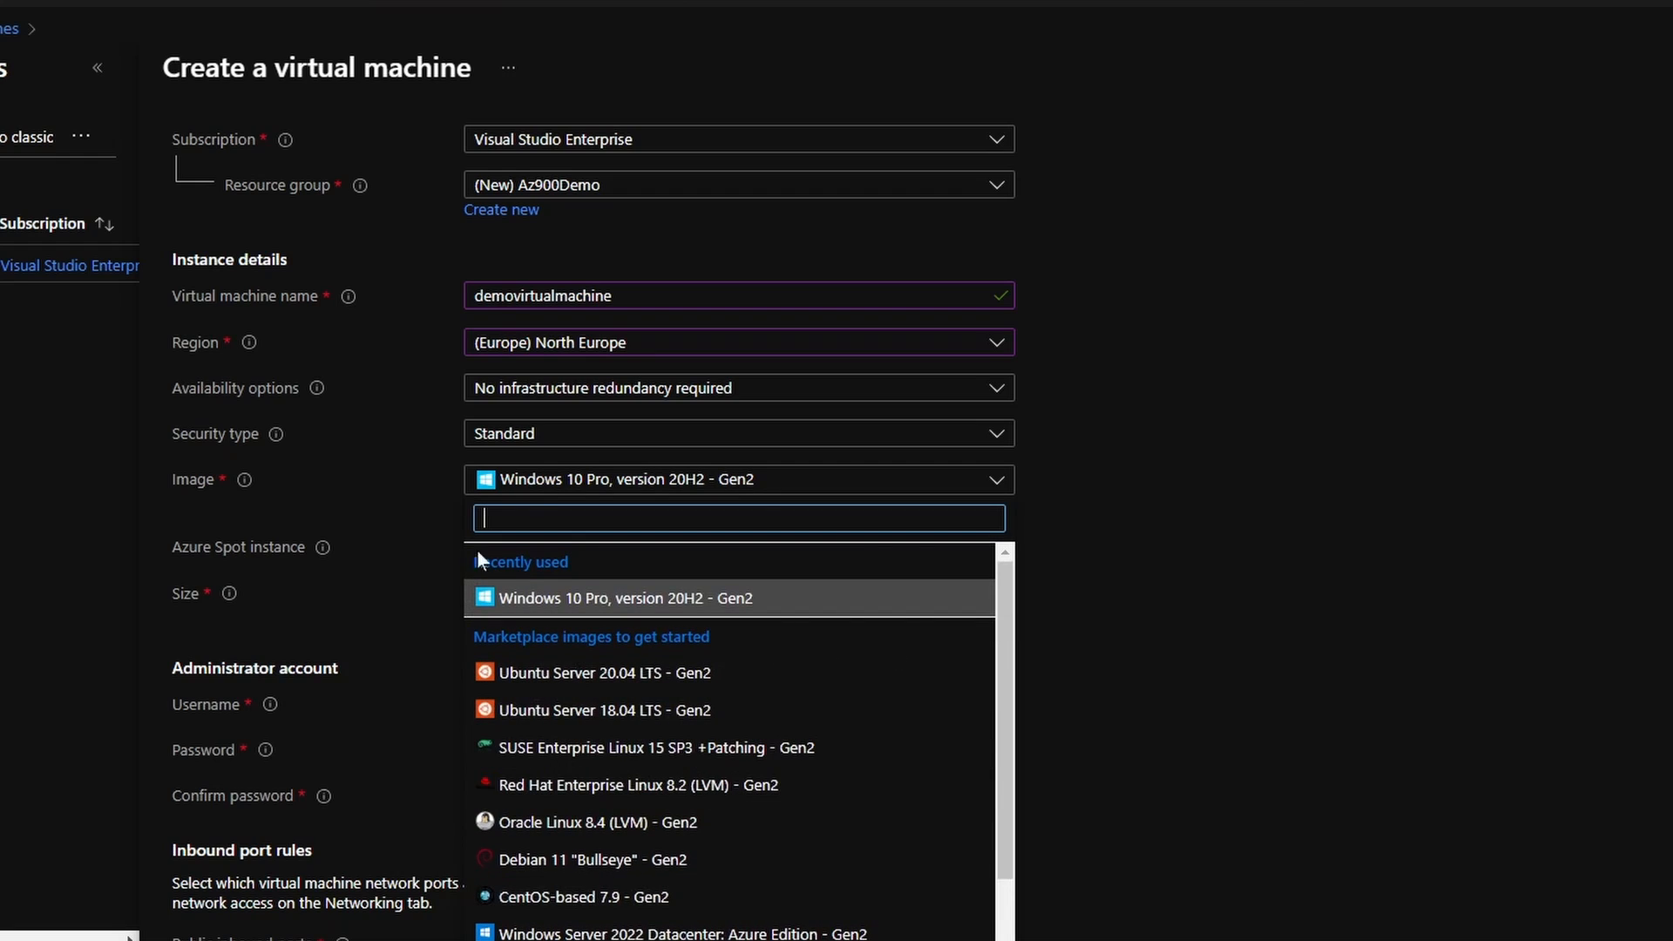
left_click(622, 610)
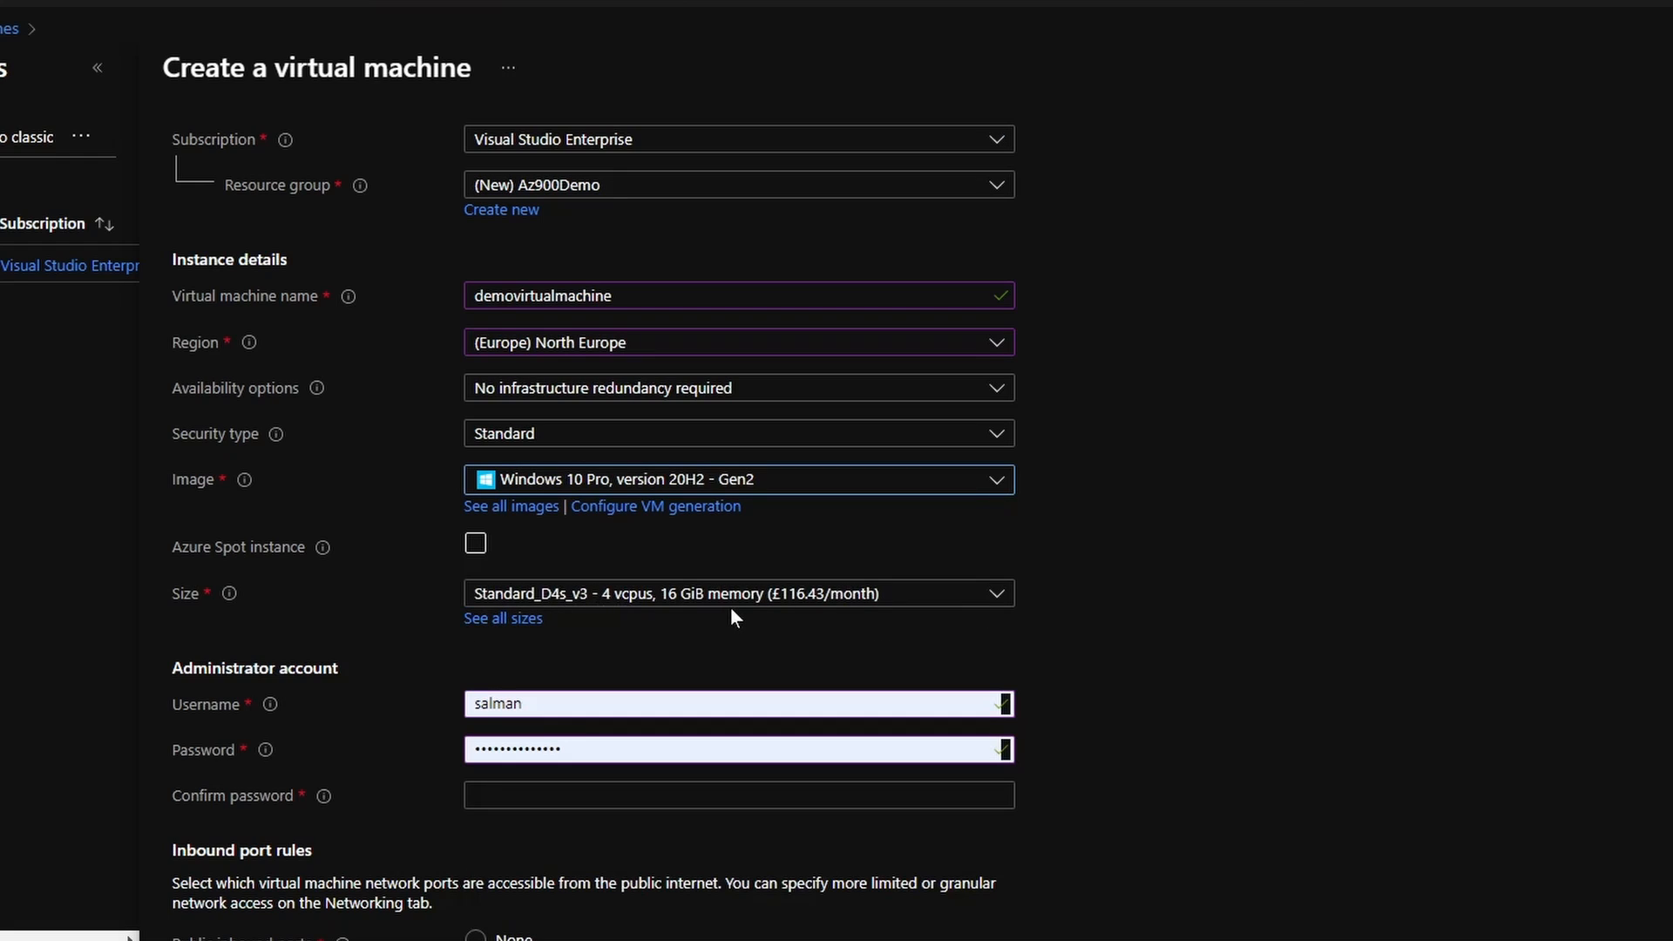
left_click(729, 603)
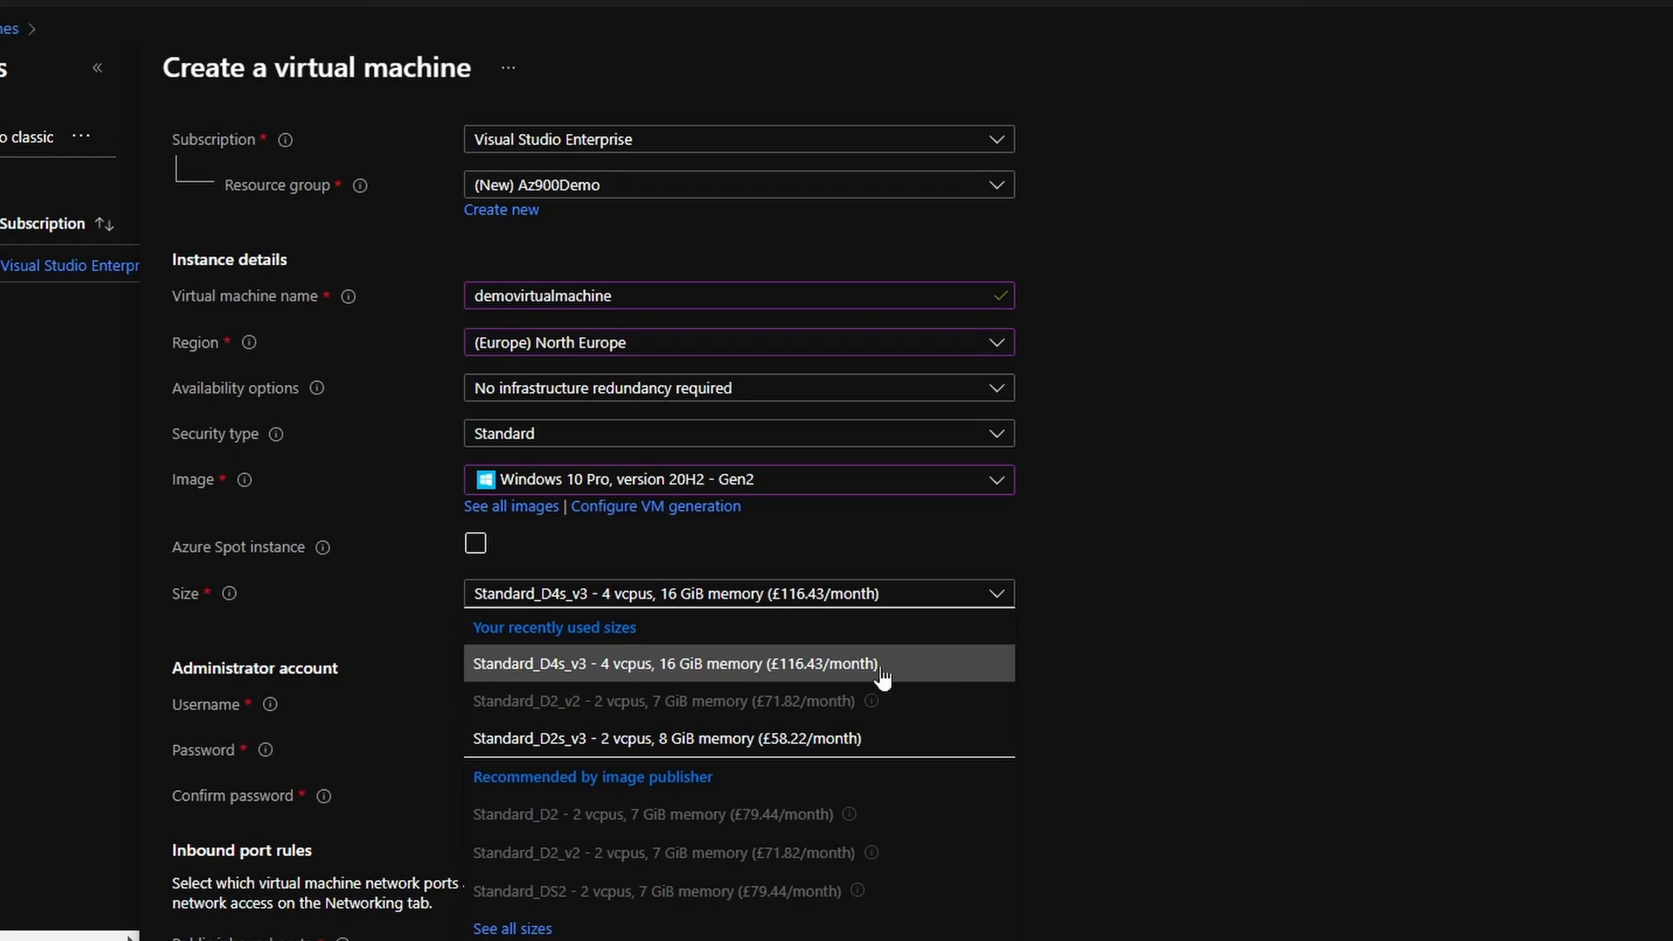
Browse all VM sizes, returning with Standard_D4s_v3 still selected.
left_click(513, 928)
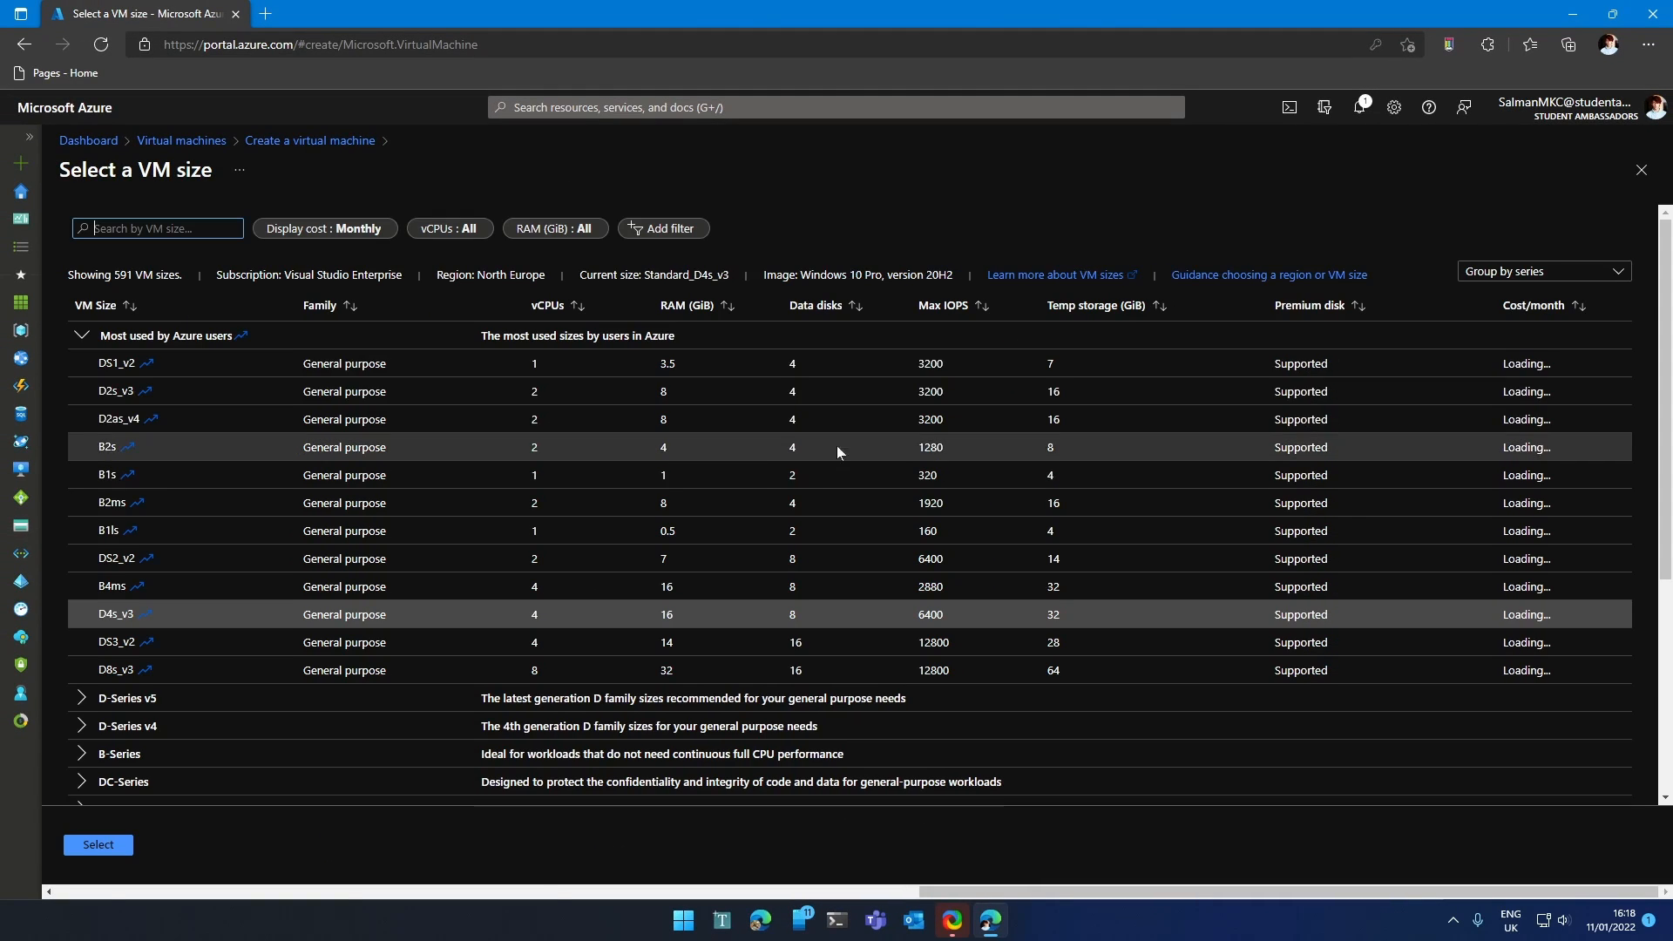
scroll(401, 436, "down", 5)
scroll(403, 440, "up", 5)
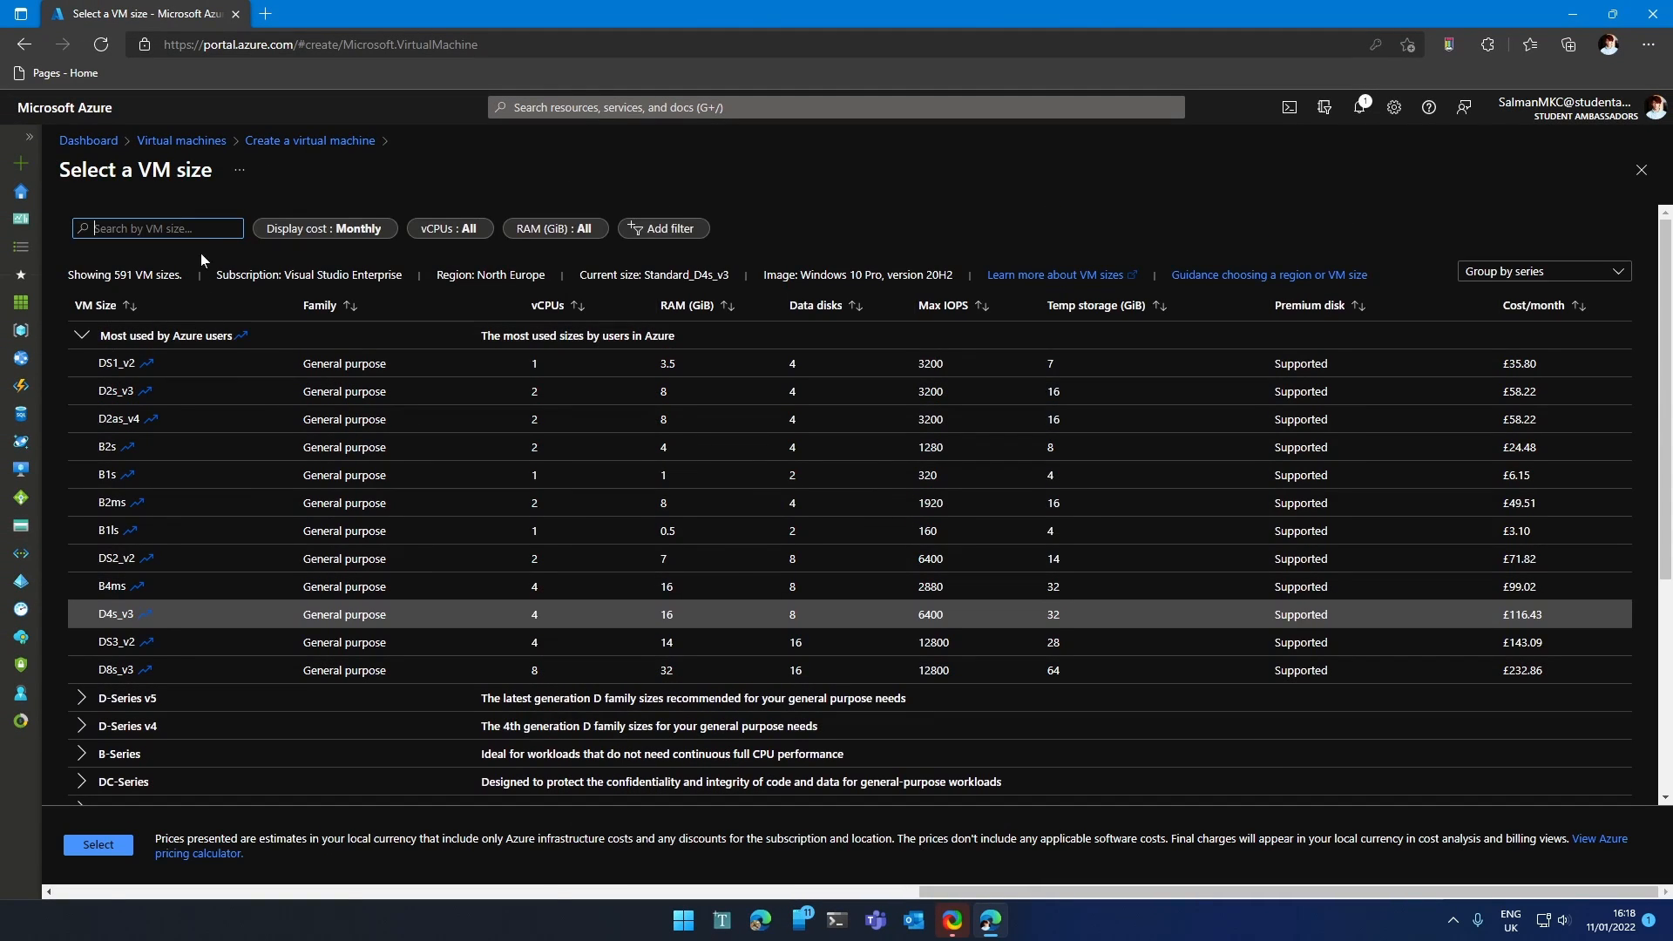
left_click(98, 844)
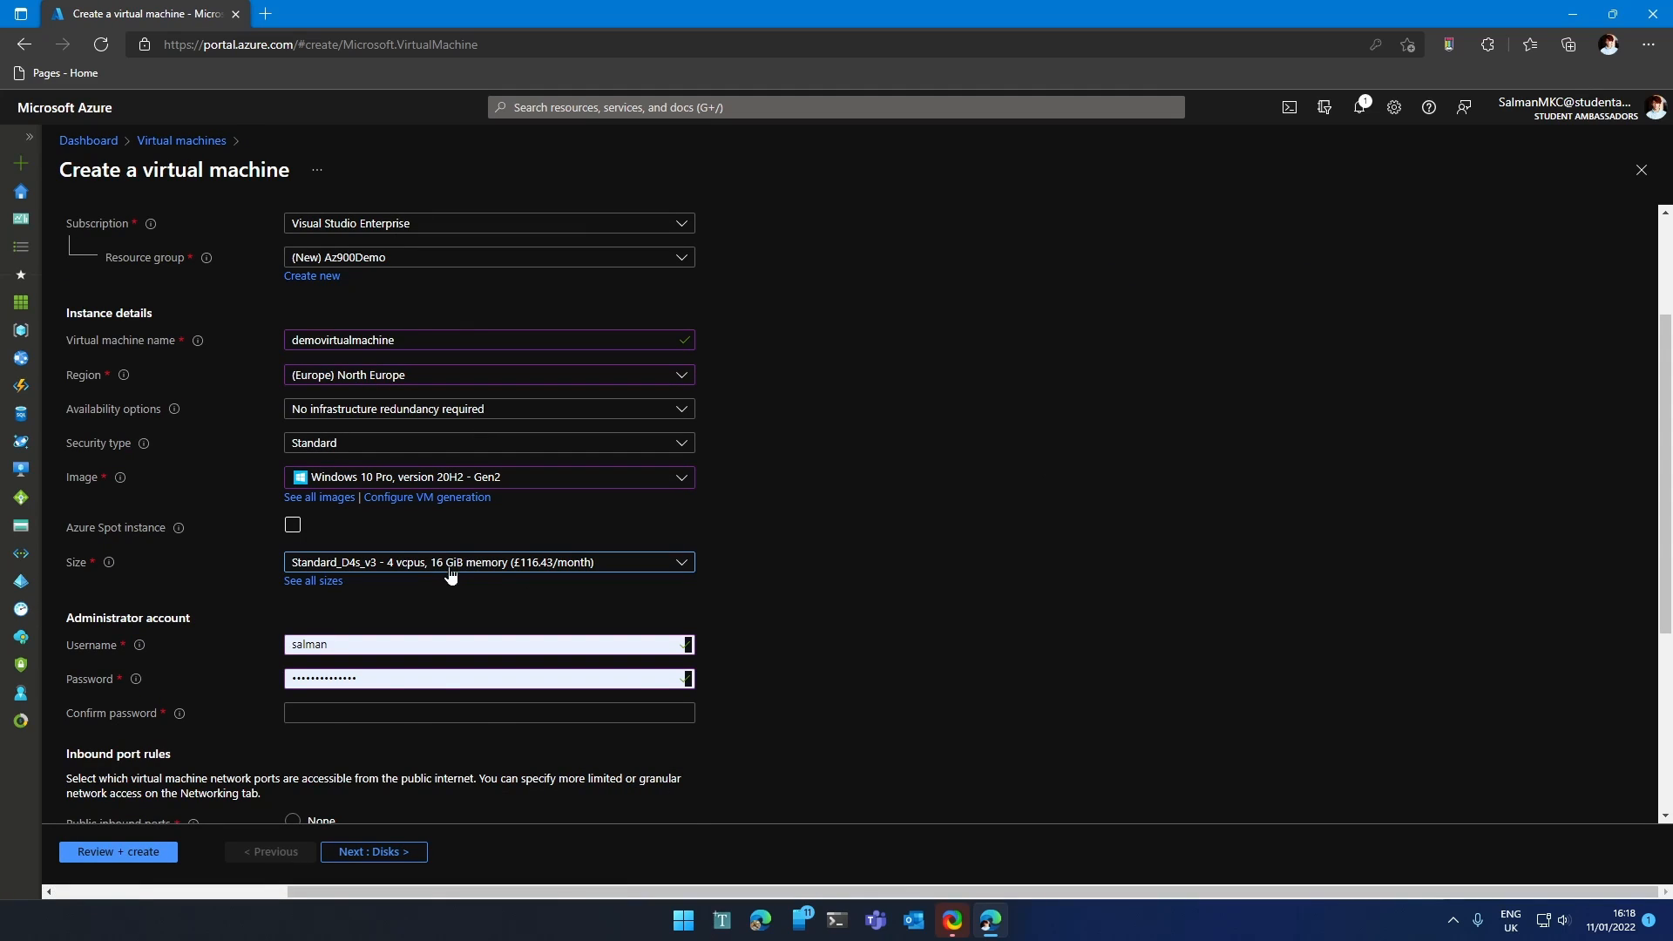
left_click(450, 571)
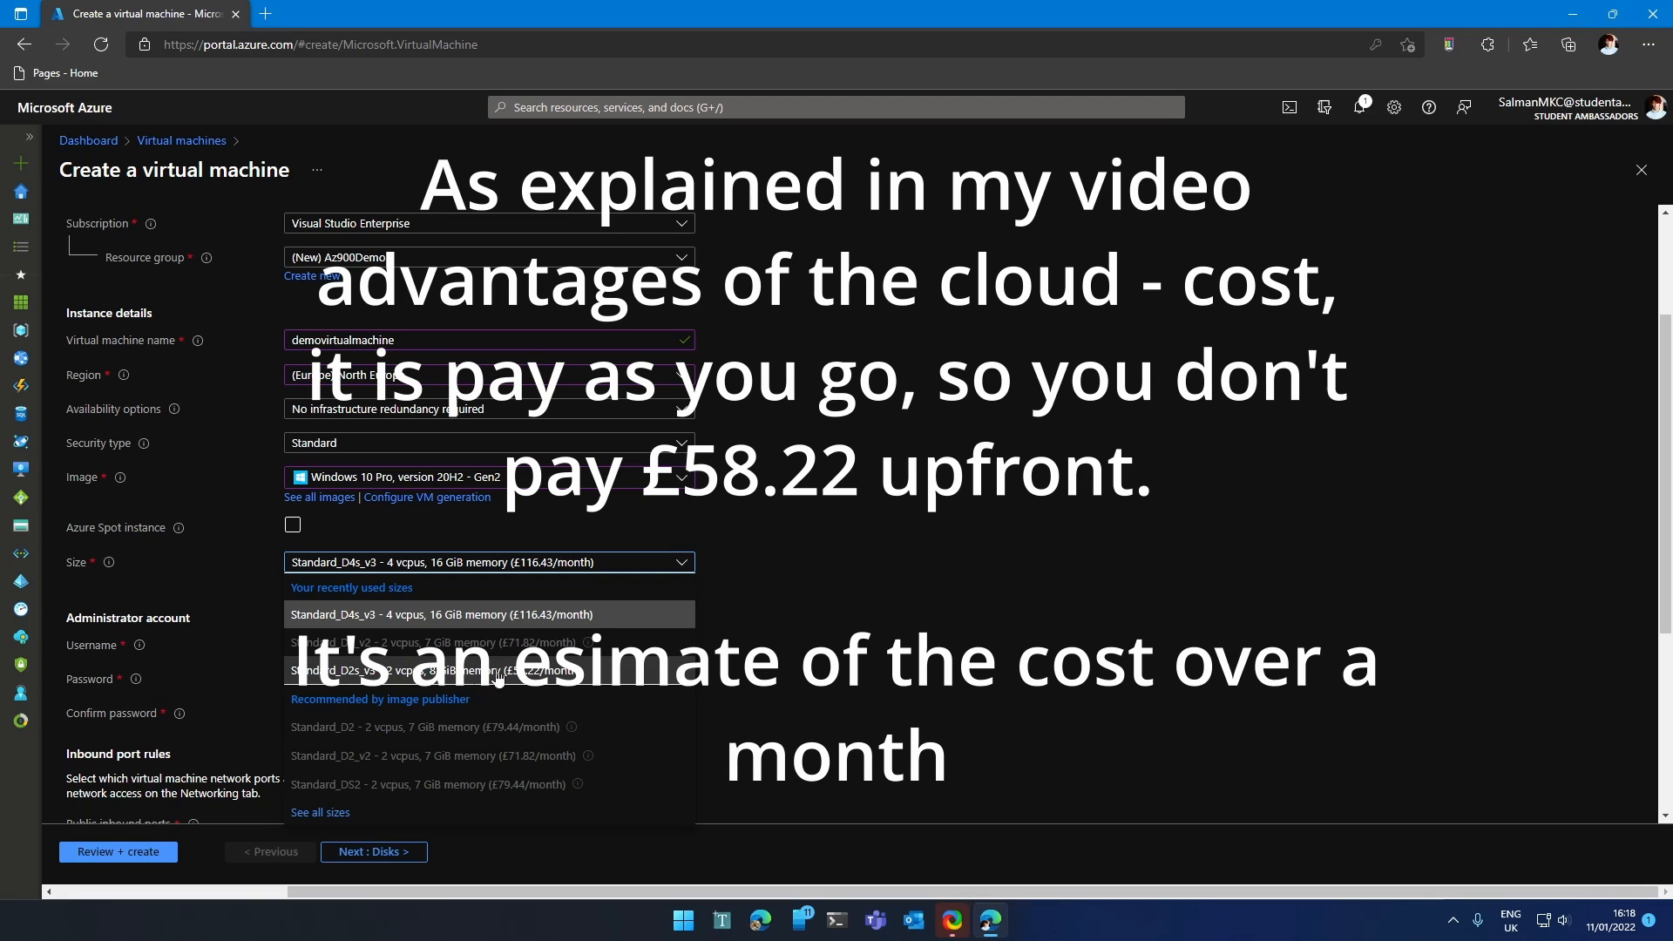
Select size Standard_D2s_v3 (2 vCPUs, 8 GiB) and enter the administrator username and password.
left_click(557, 670)
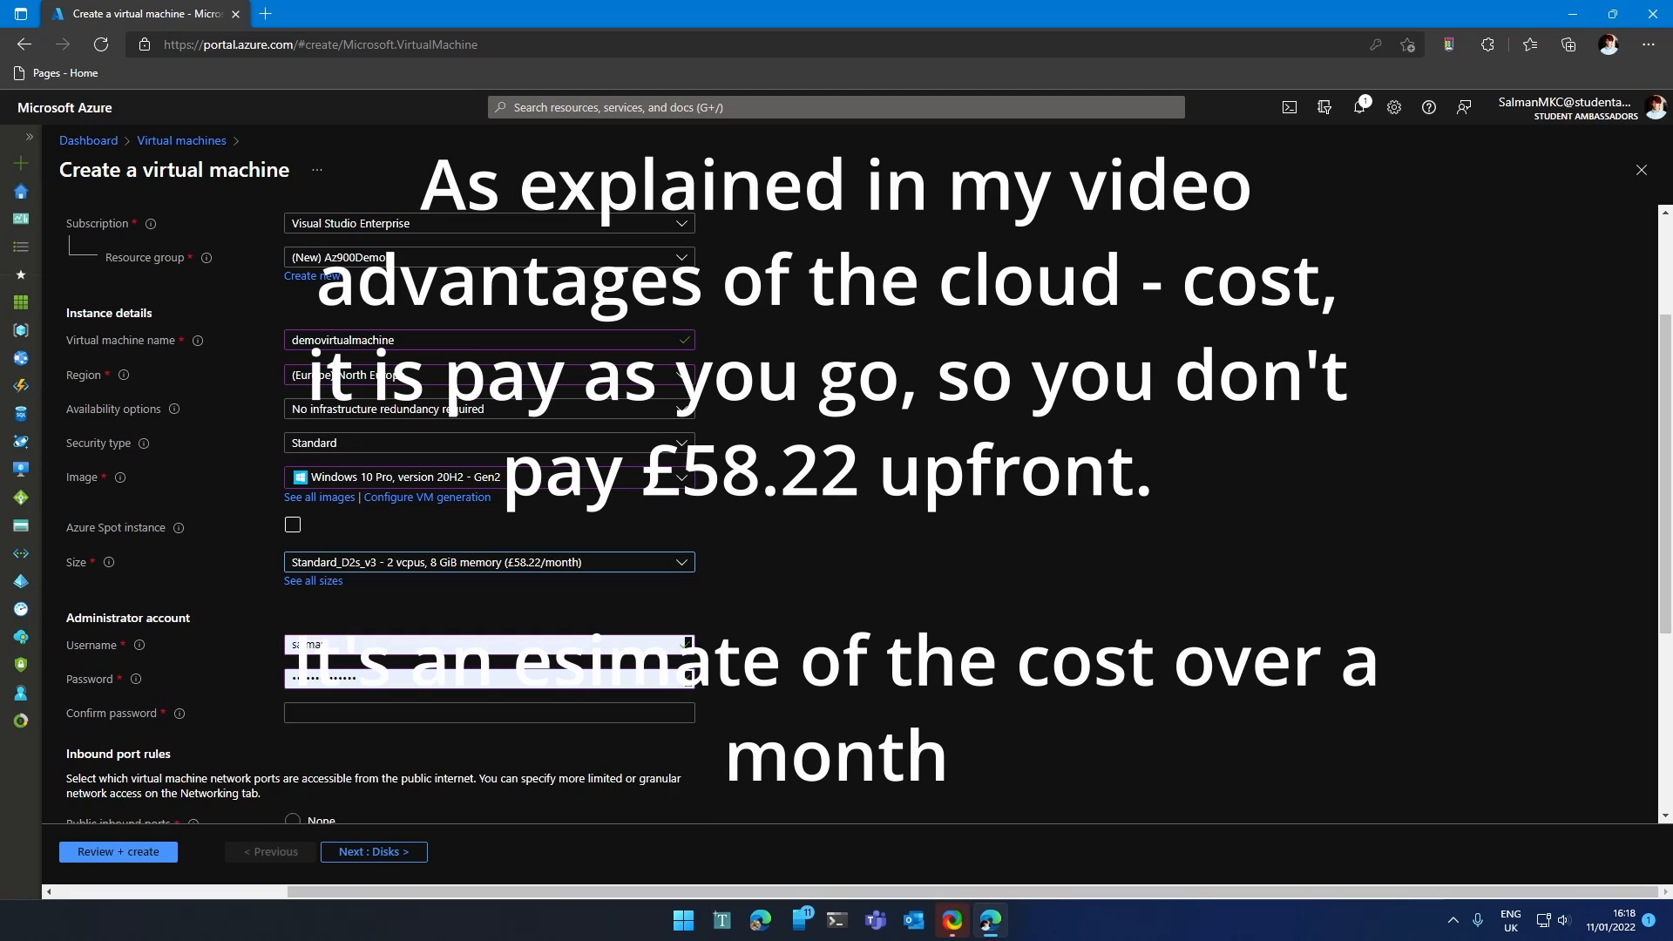
scroll(523, 627, "down", 1)
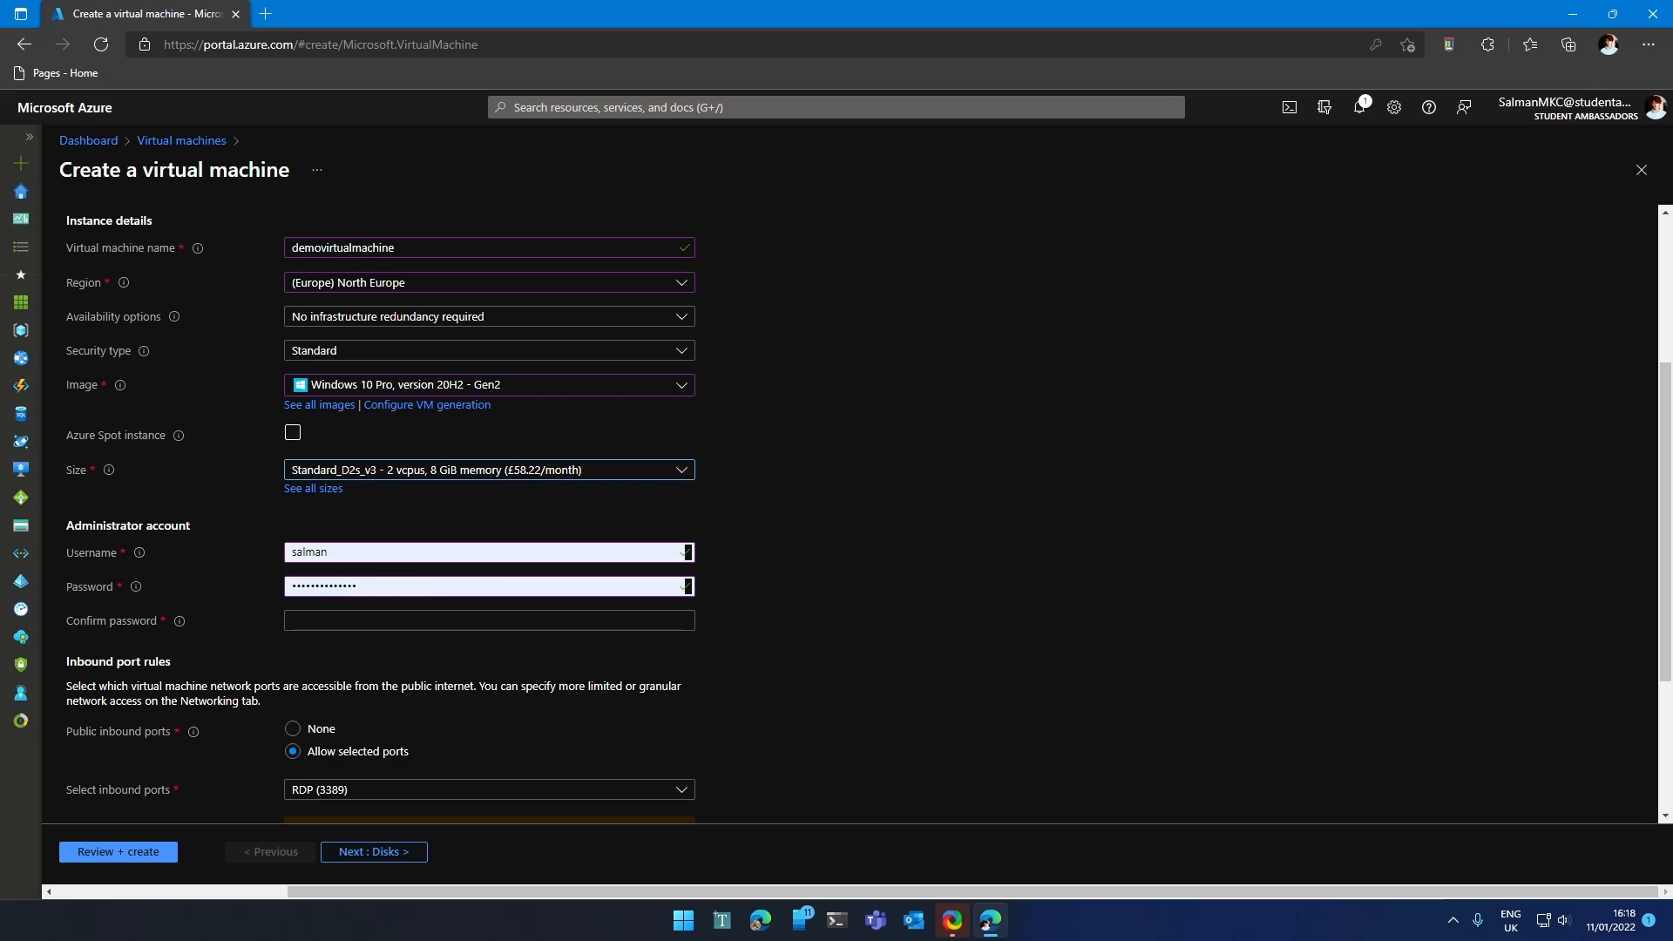
left_click(488, 553)
key("ctrl+a")
type("salman")
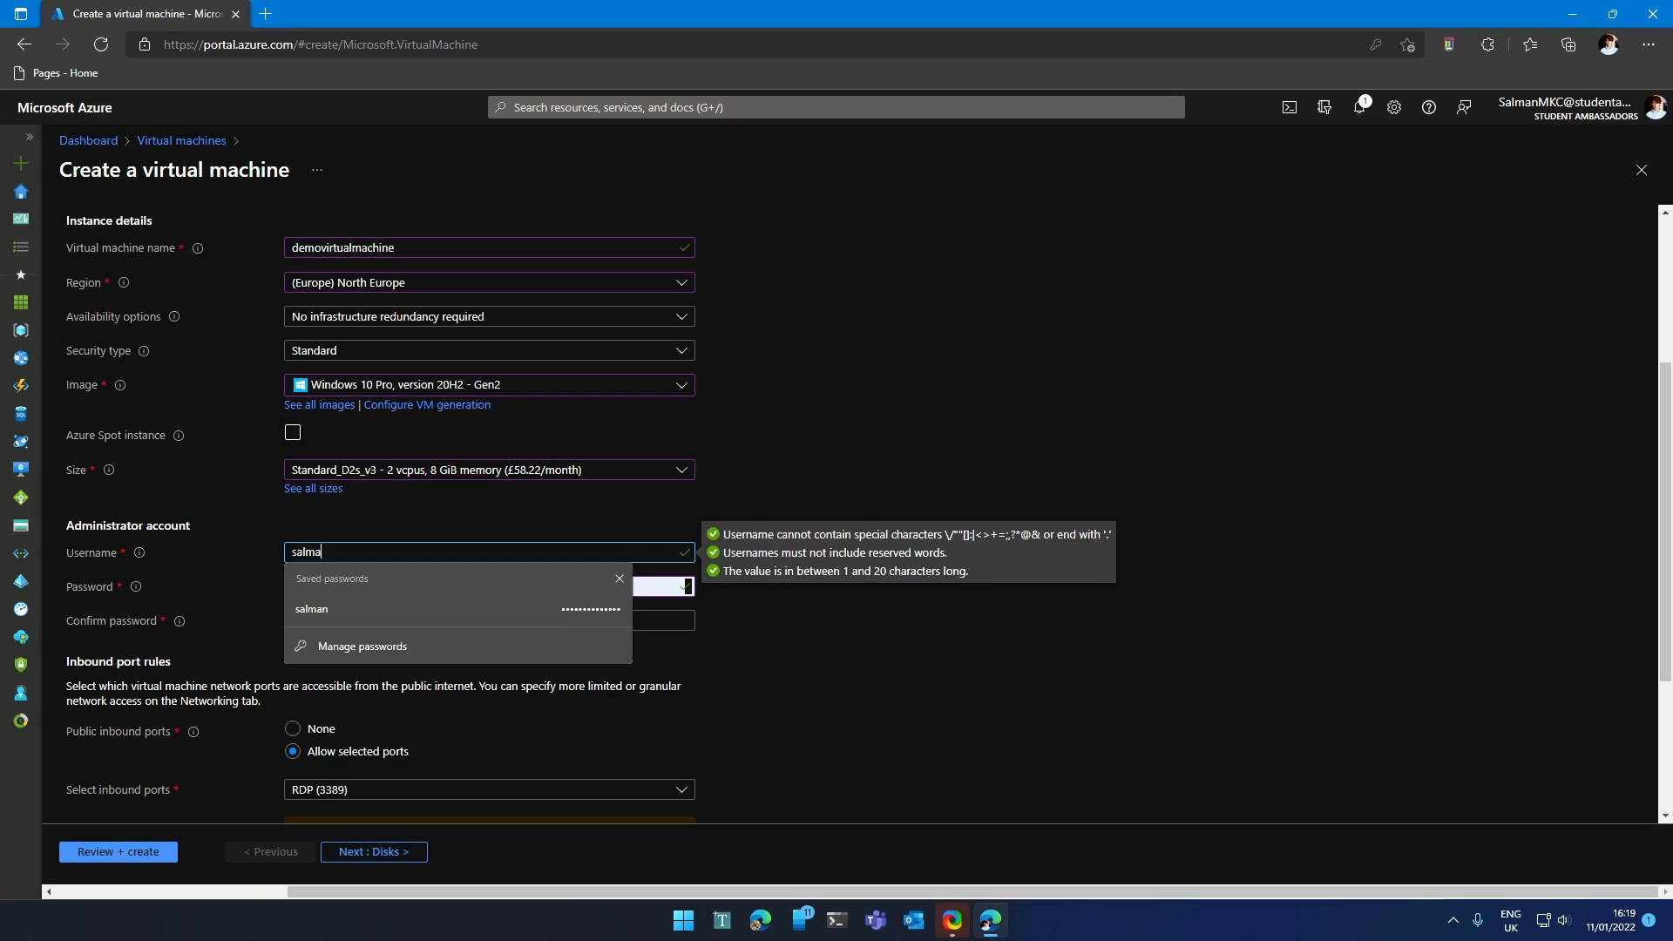
key("Tab")
type("•••••••••")
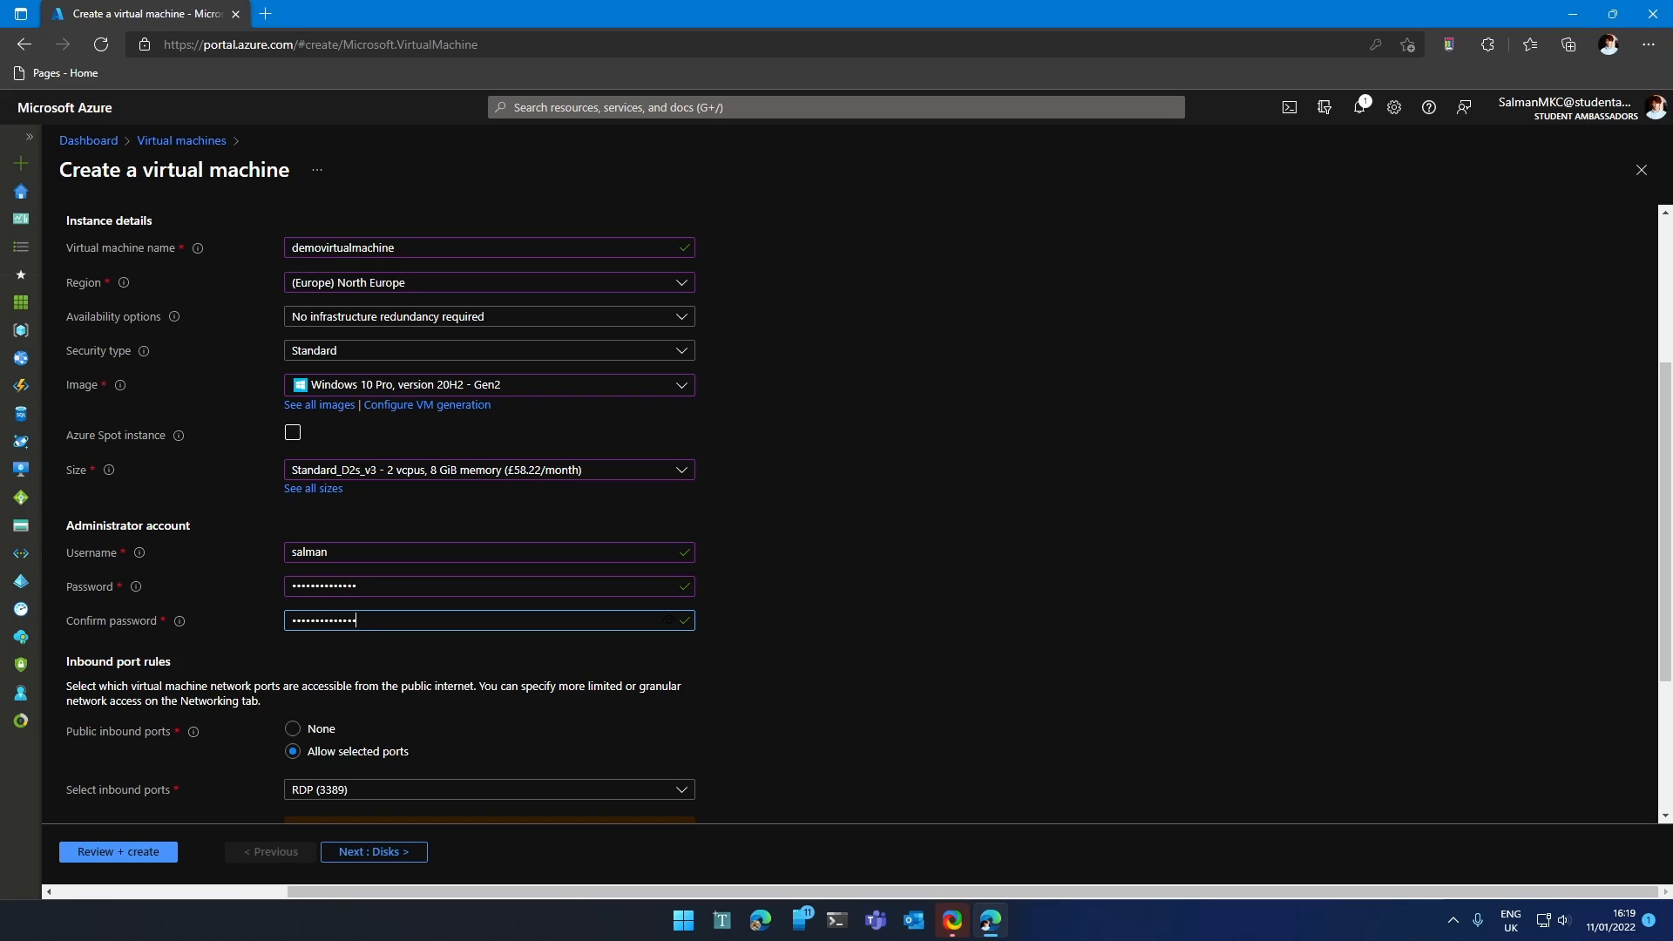
scroll(395, 580, "down", 1)
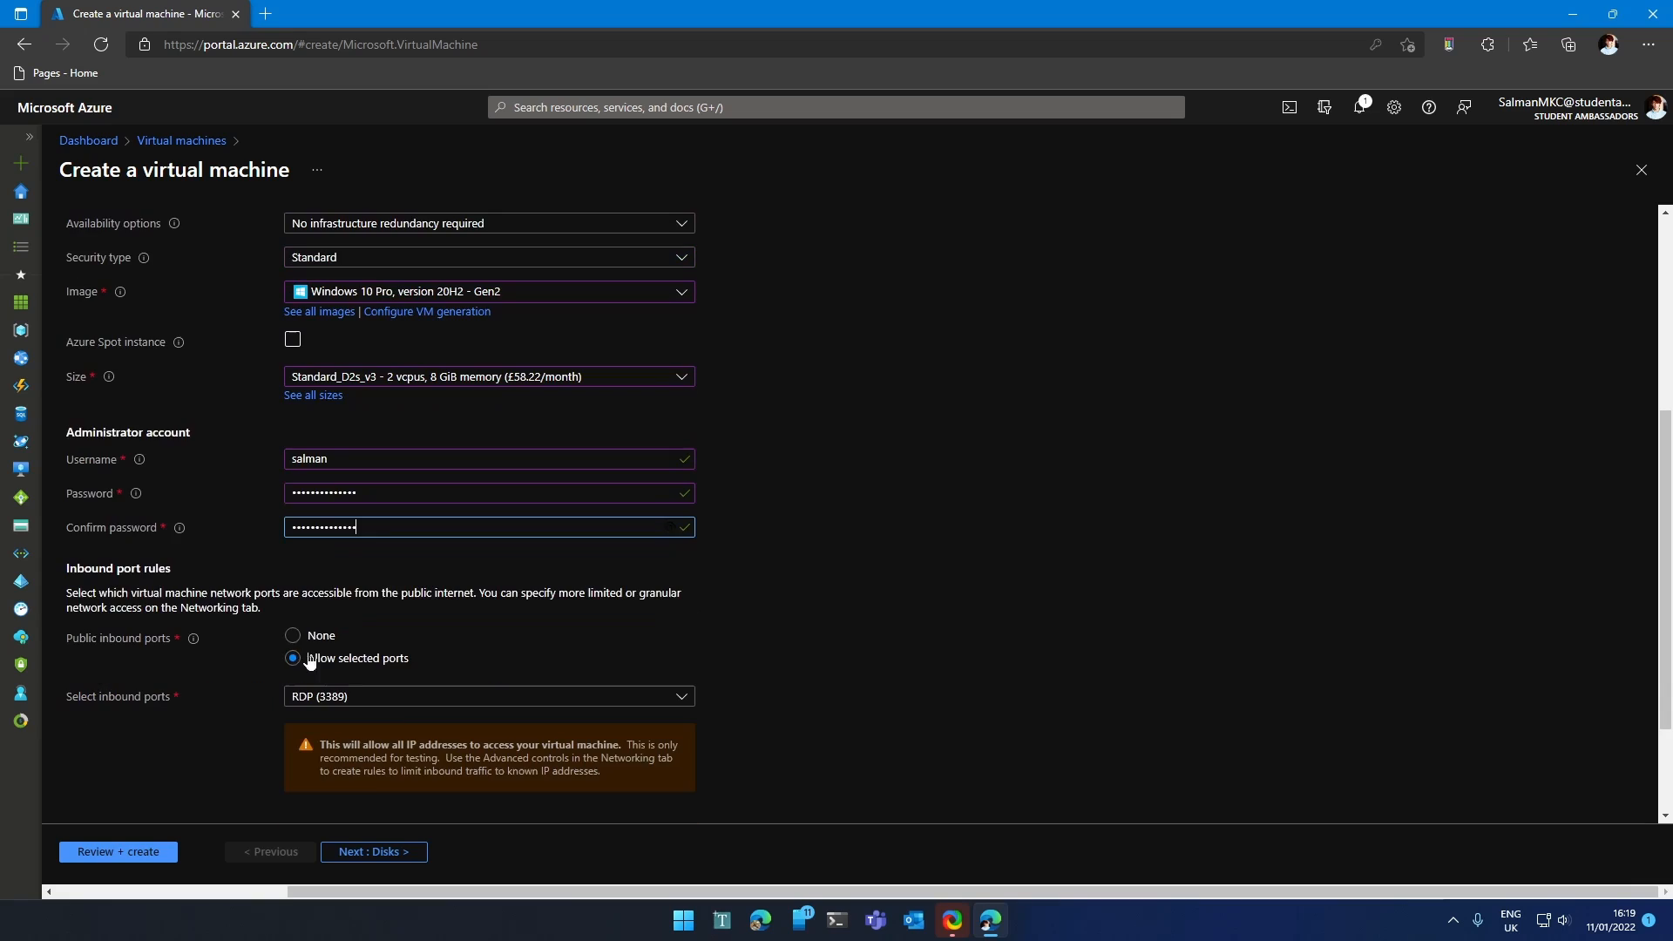
scroll(395, 579, "down", 1)
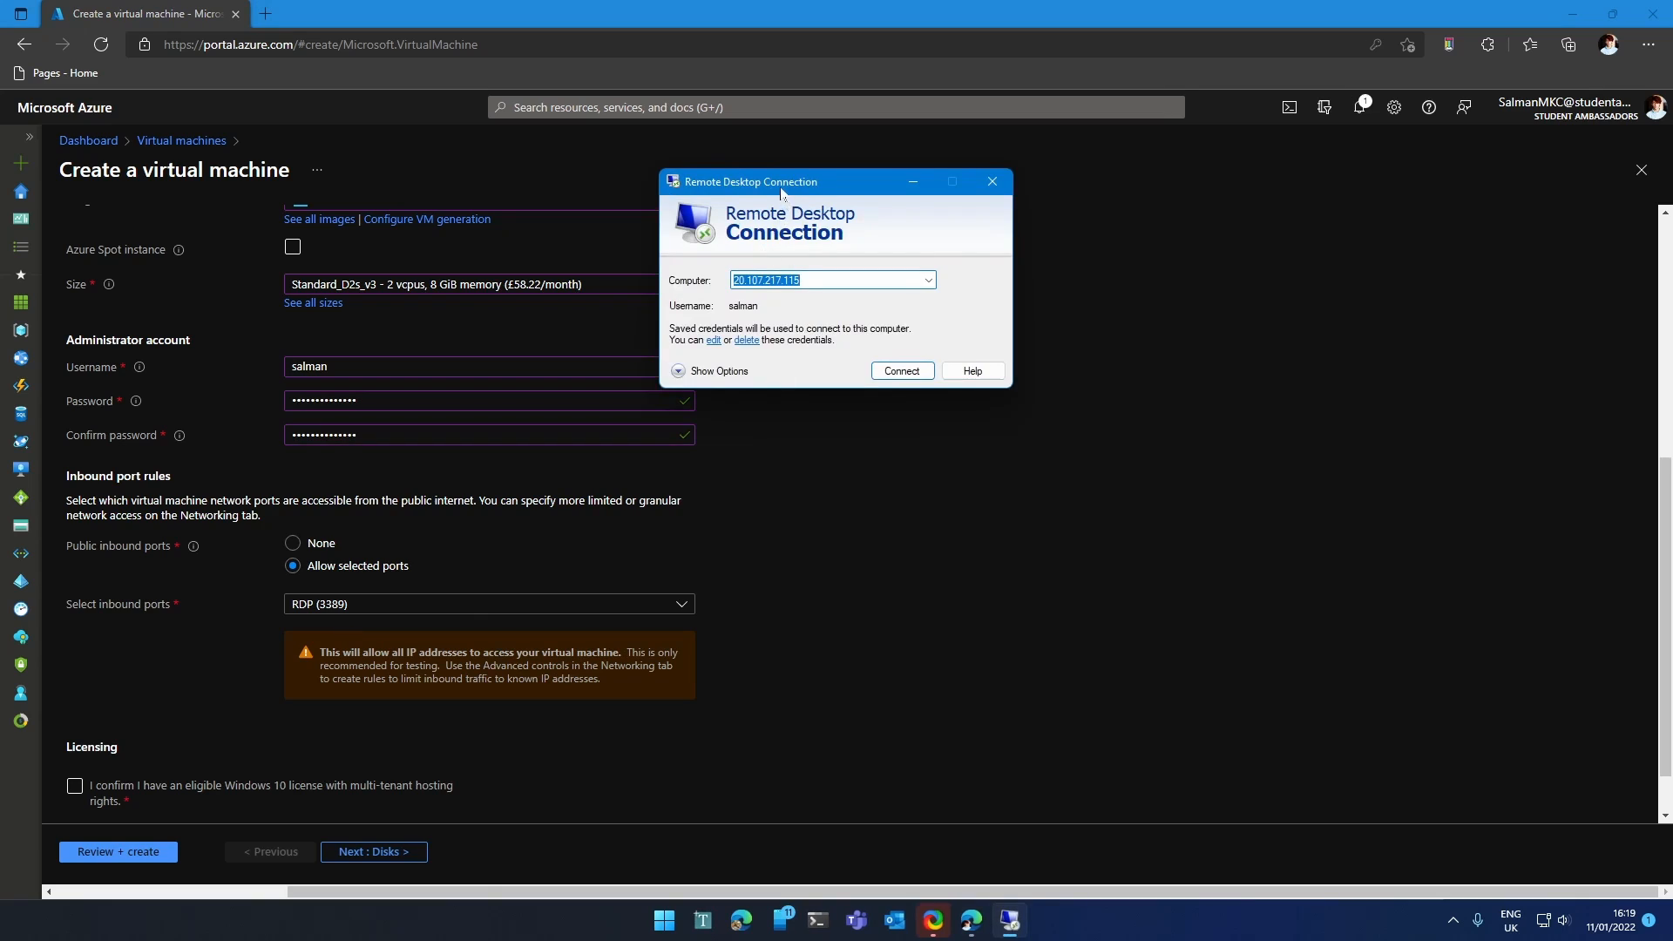
Move the Remote Desktop Connection window aside and tick the Windows 10 licence eligibility checkbox.
left_click_drag(781, 186, 746, 346)
left_click(774, 439)
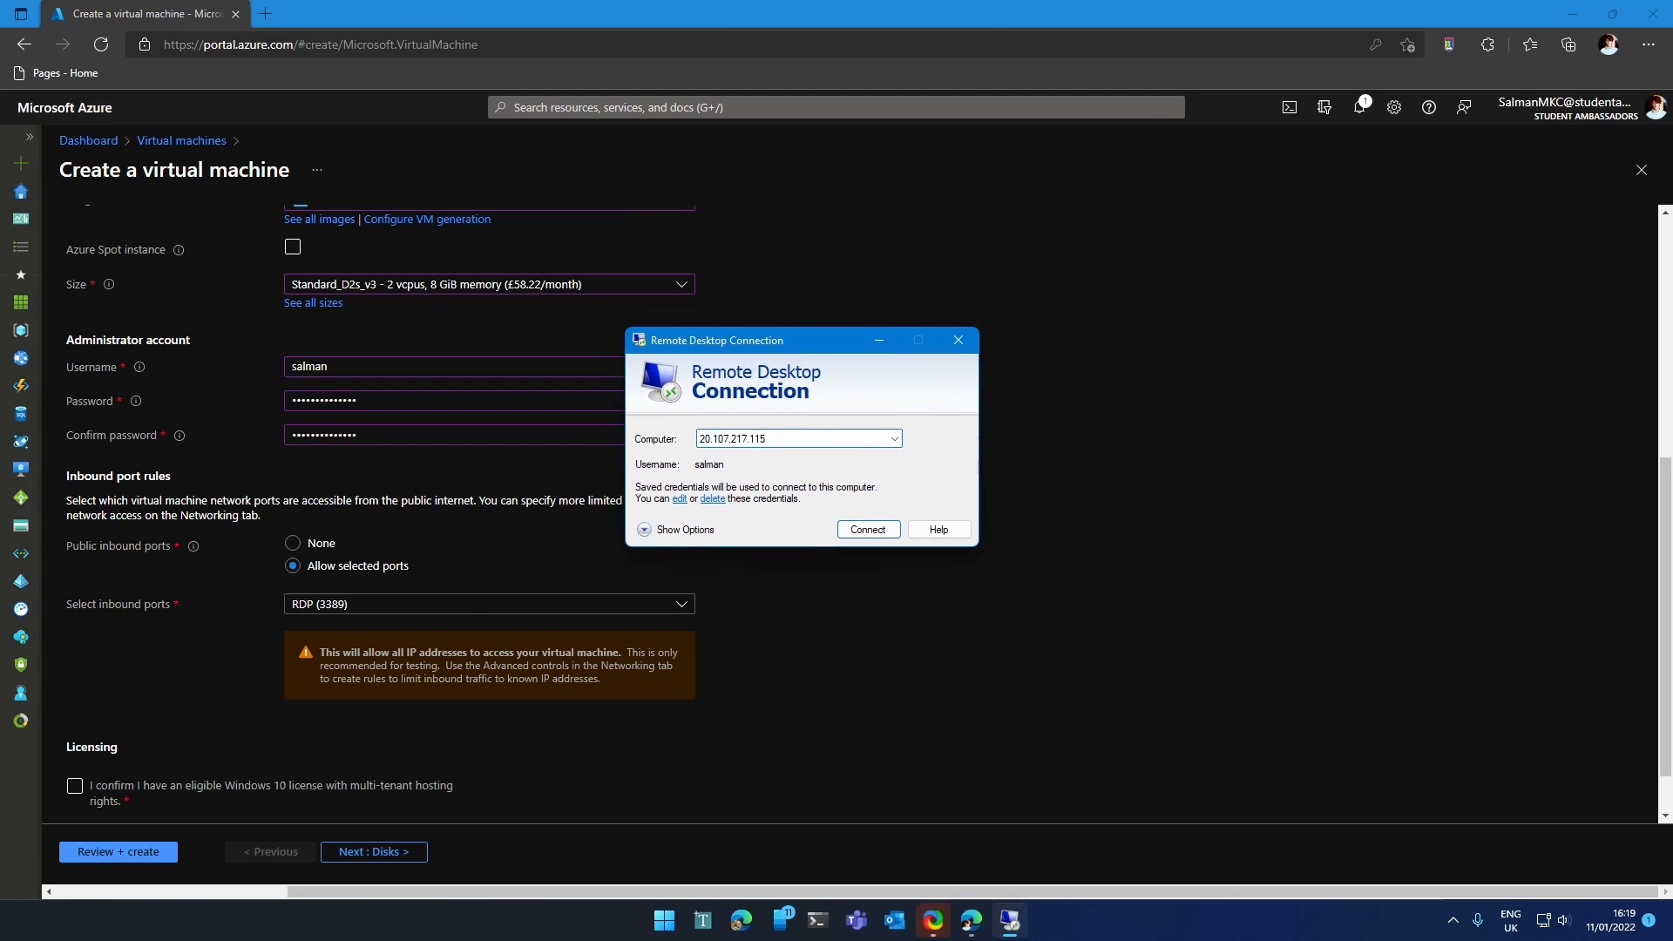
left_click(645, 566)
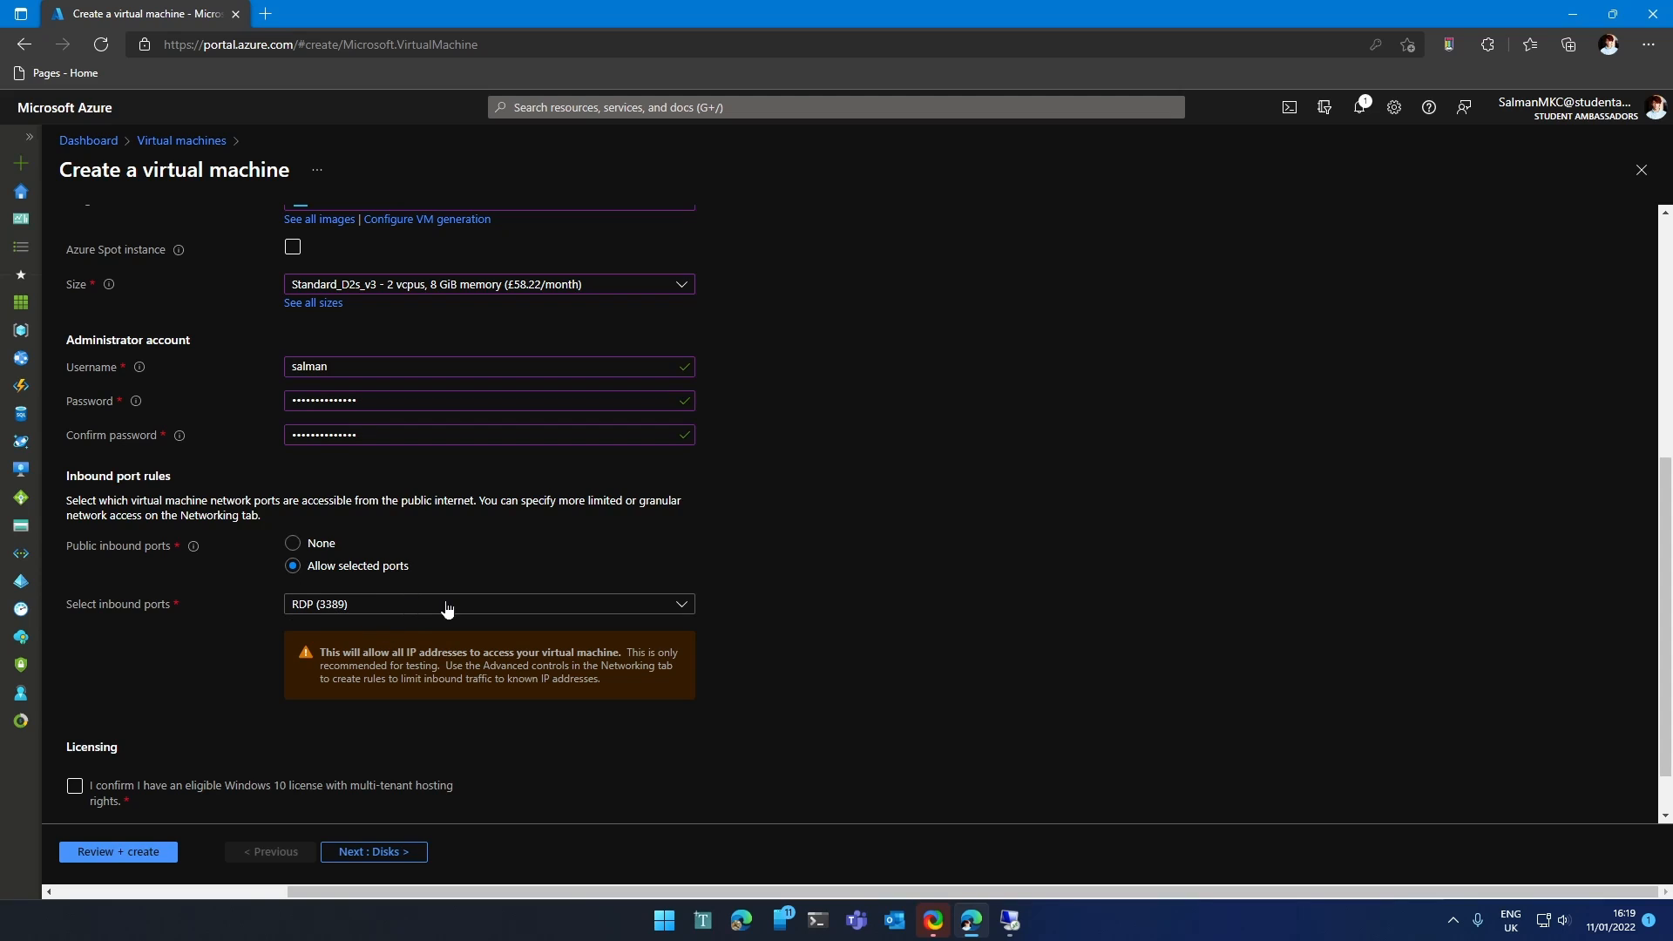
scroll(415, 564, "down", 1)
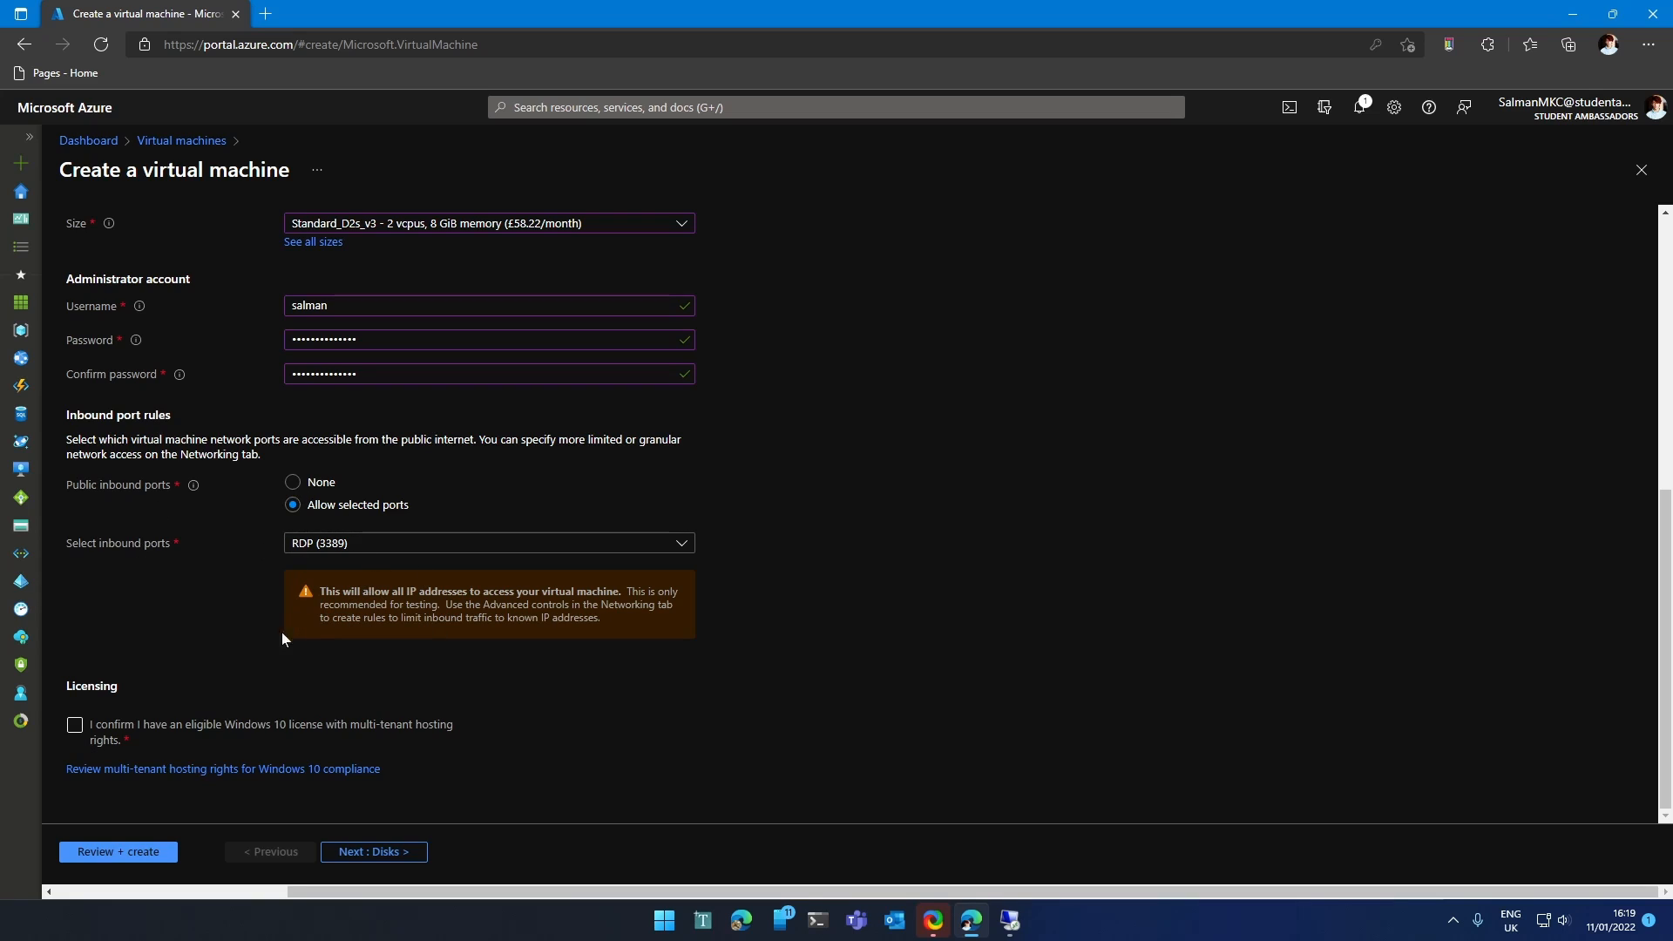
left_click(96, 727)
Advance through the Disks and Networking tabs to the Management tab.
left_click(366, 852)
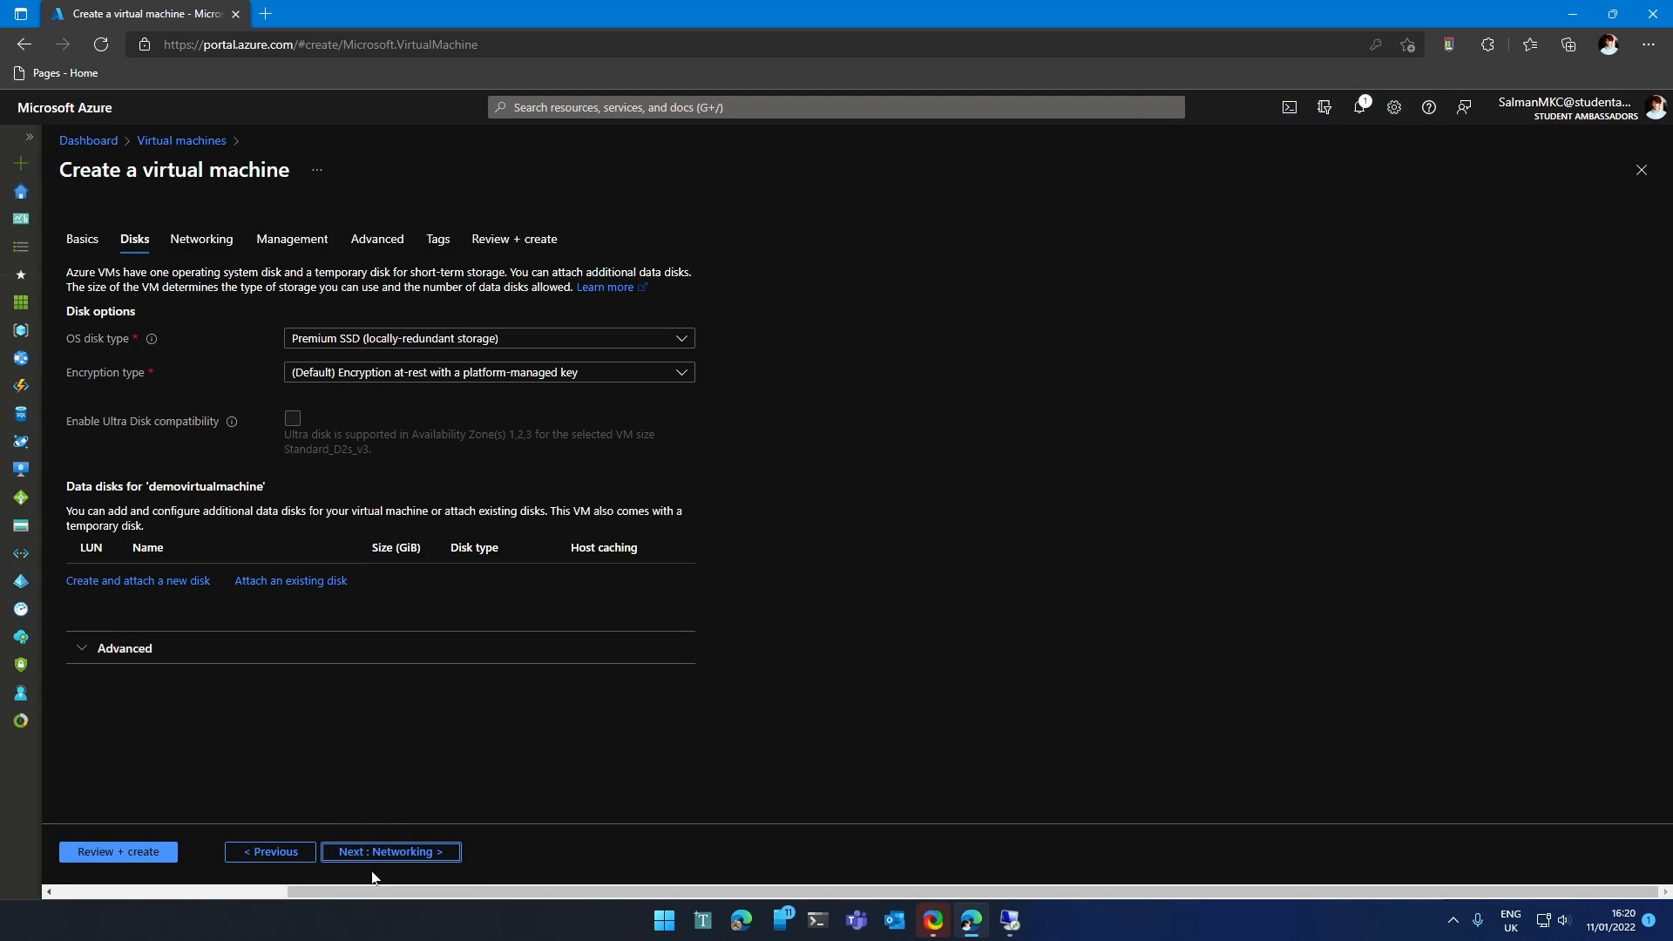
left_click(371, 854)
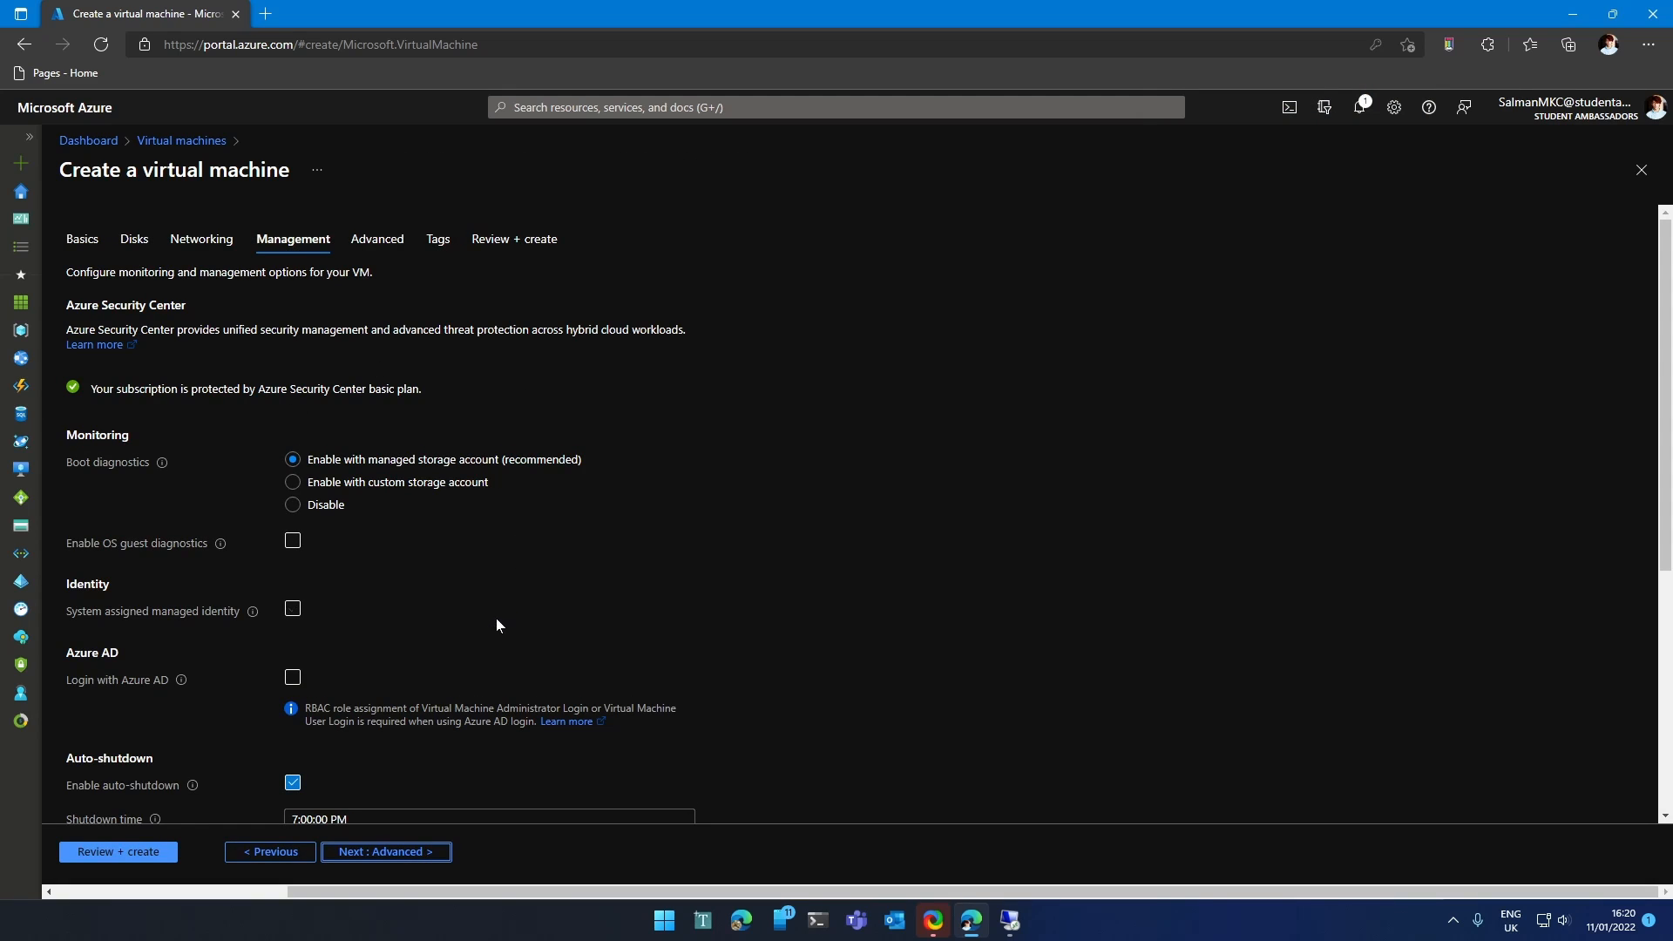
scroll(508, 610, "down", 2)
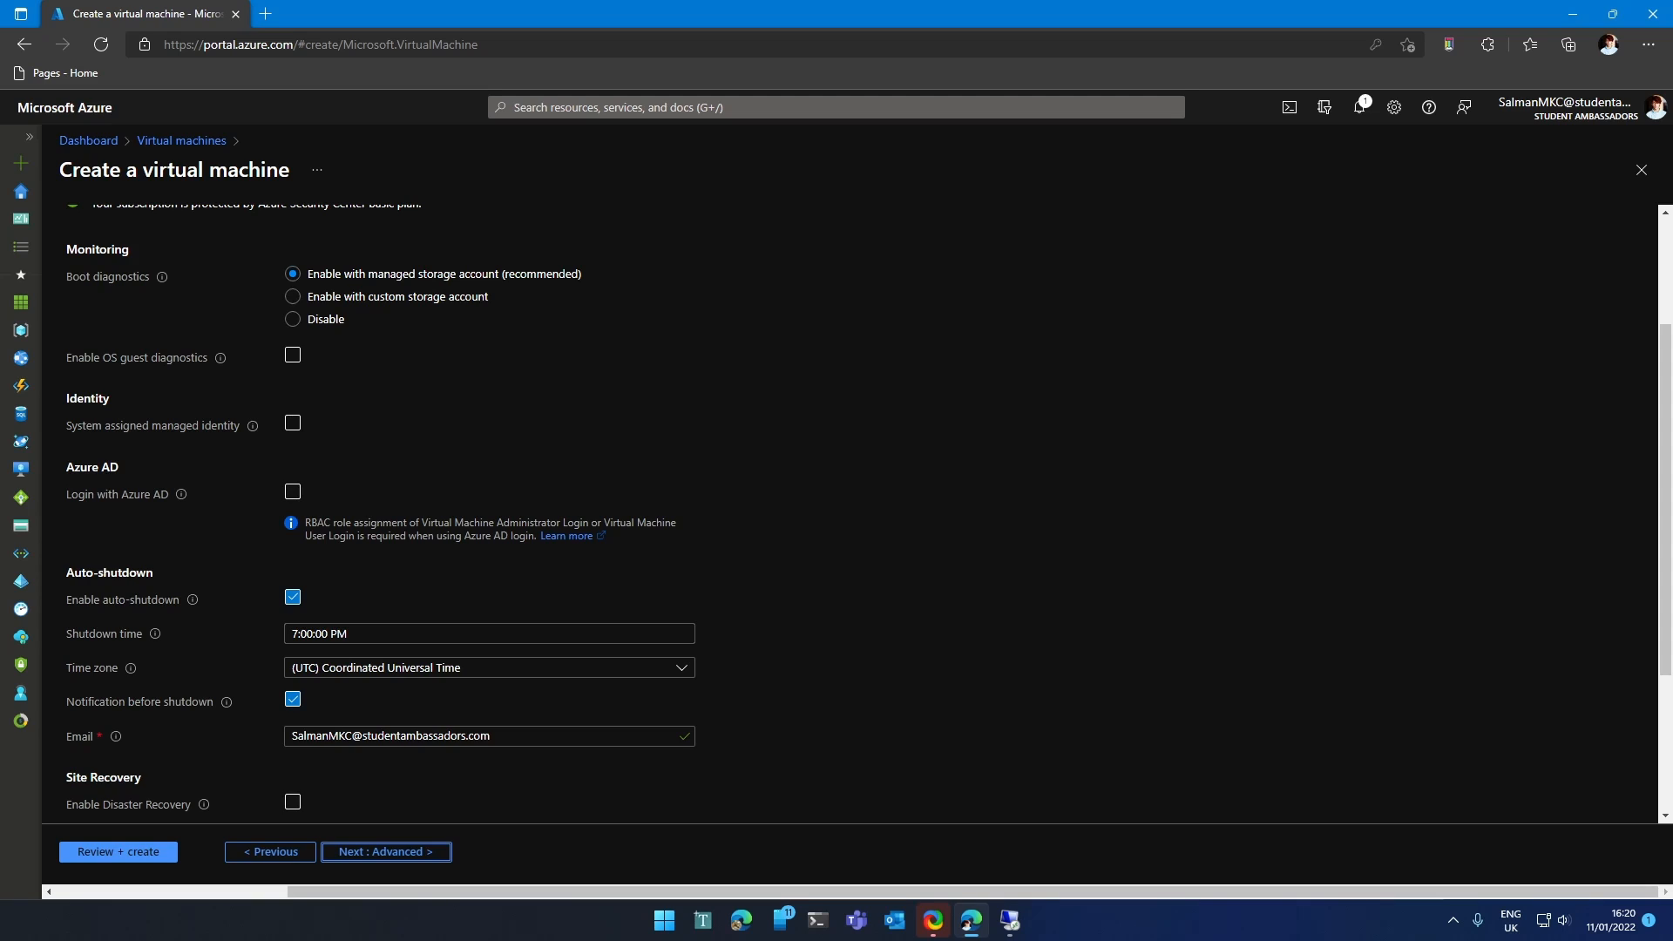
scroll(377, 687, "down", 2)
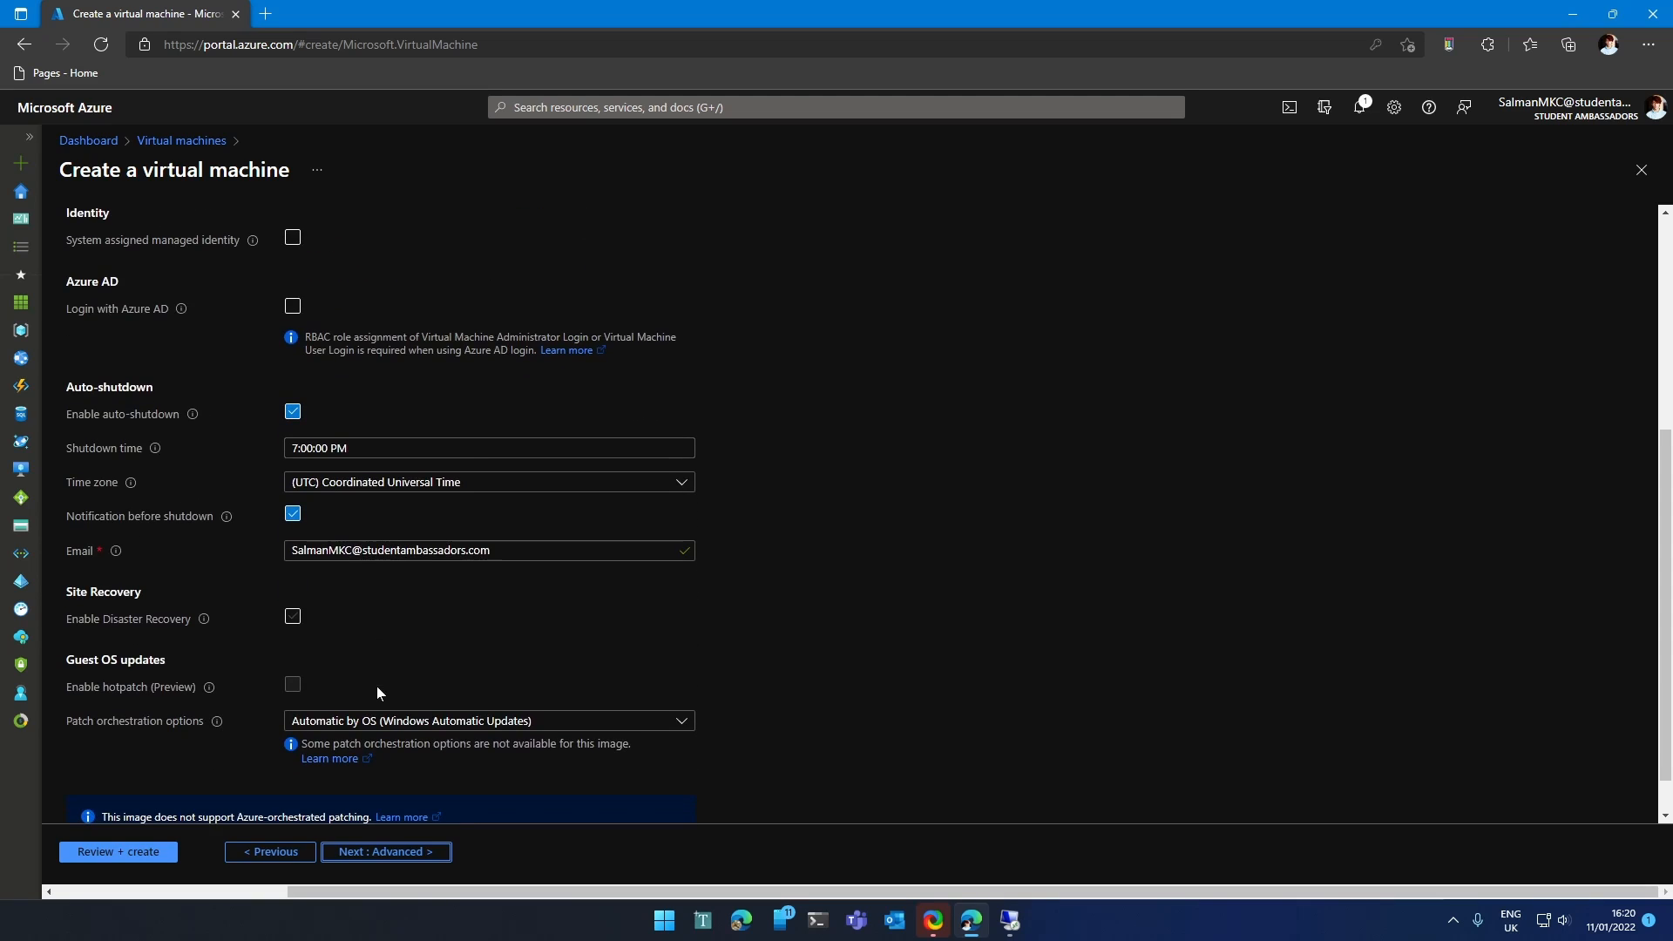
scroll(453, 619, "down", 1)
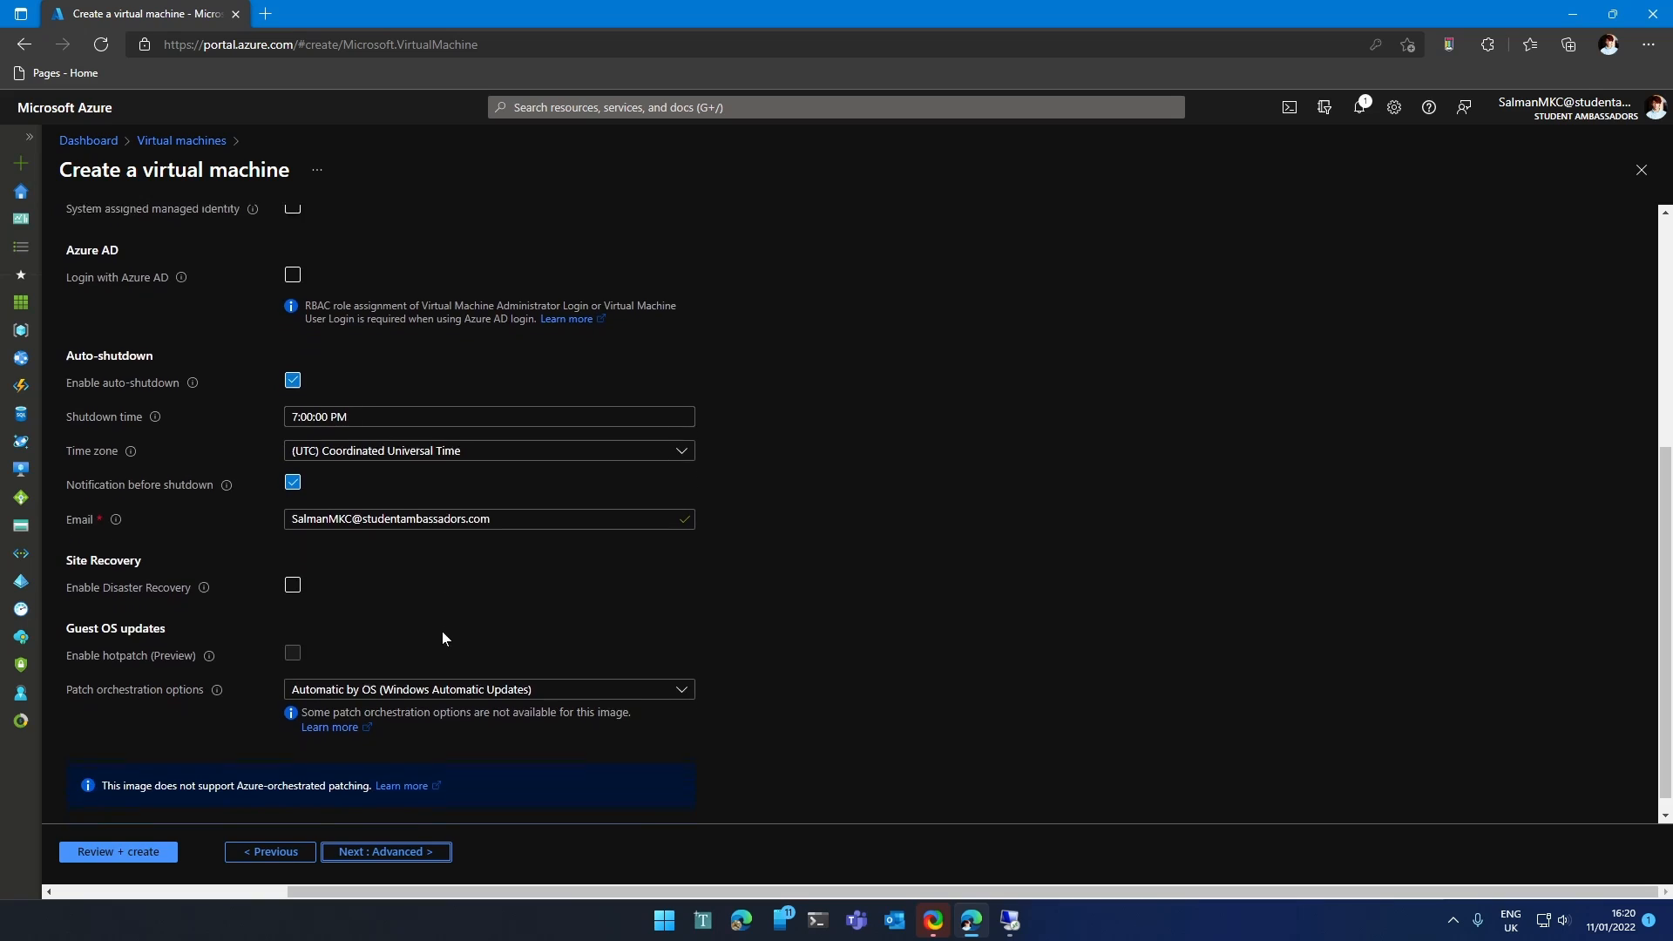
Advance past the Advanced tab to the Tags tab.
left_click(400, 851)
left_click(399, 852)
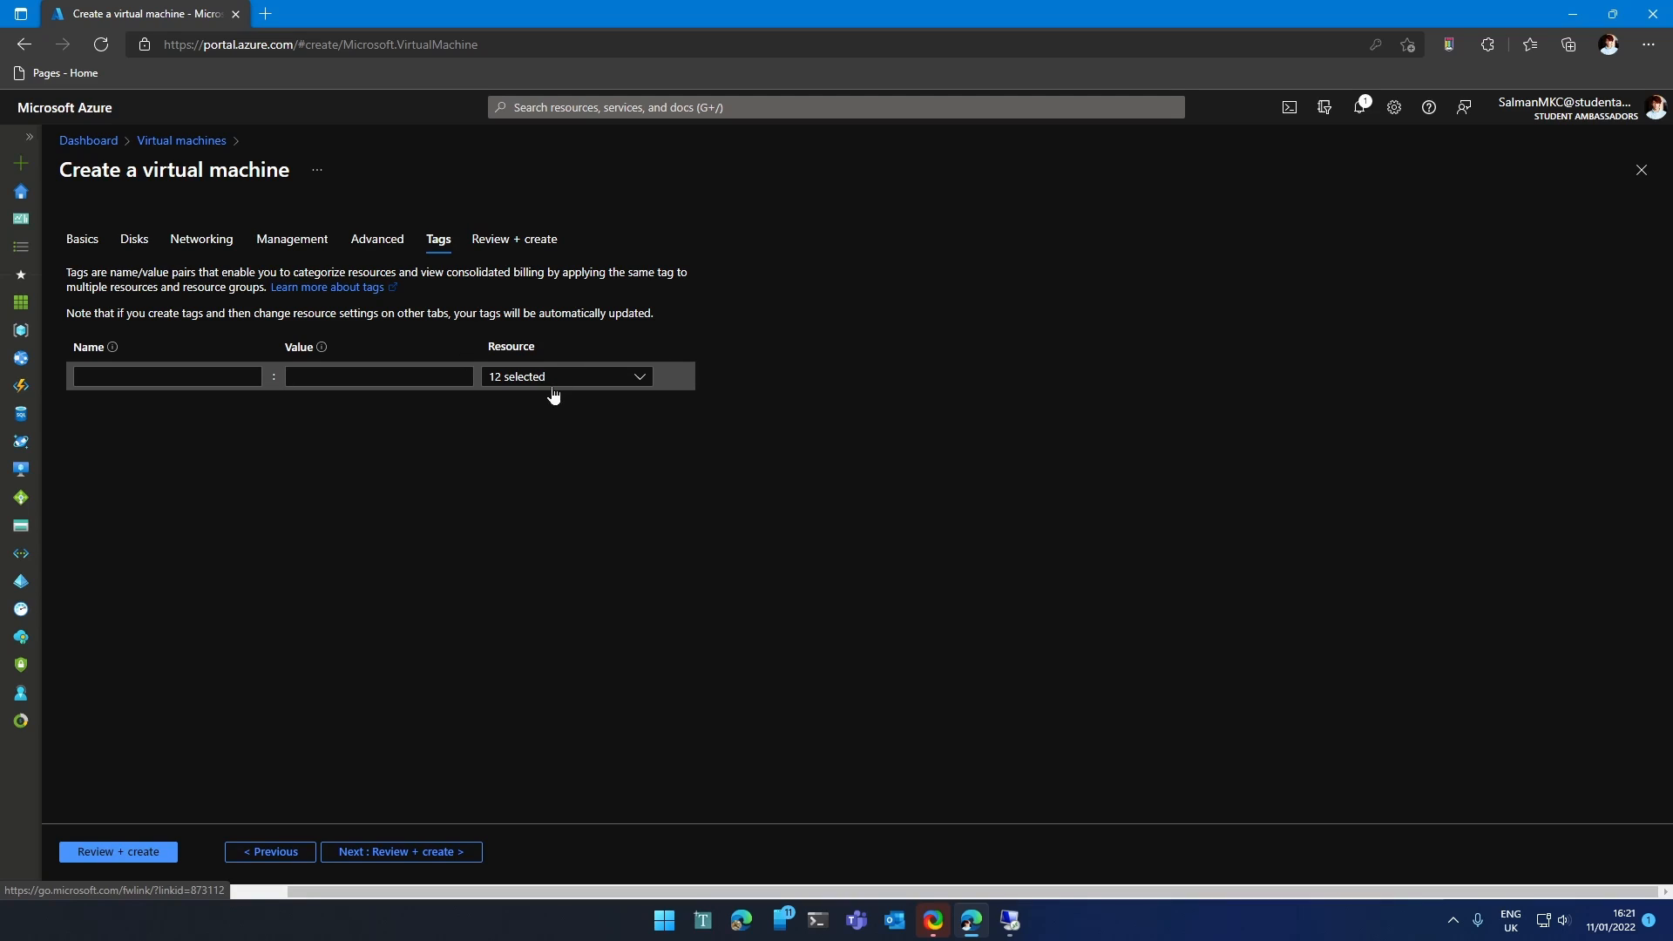
Add a Demo tag and a tag named with the owner's first name, value 1.
left_click(196, 380)
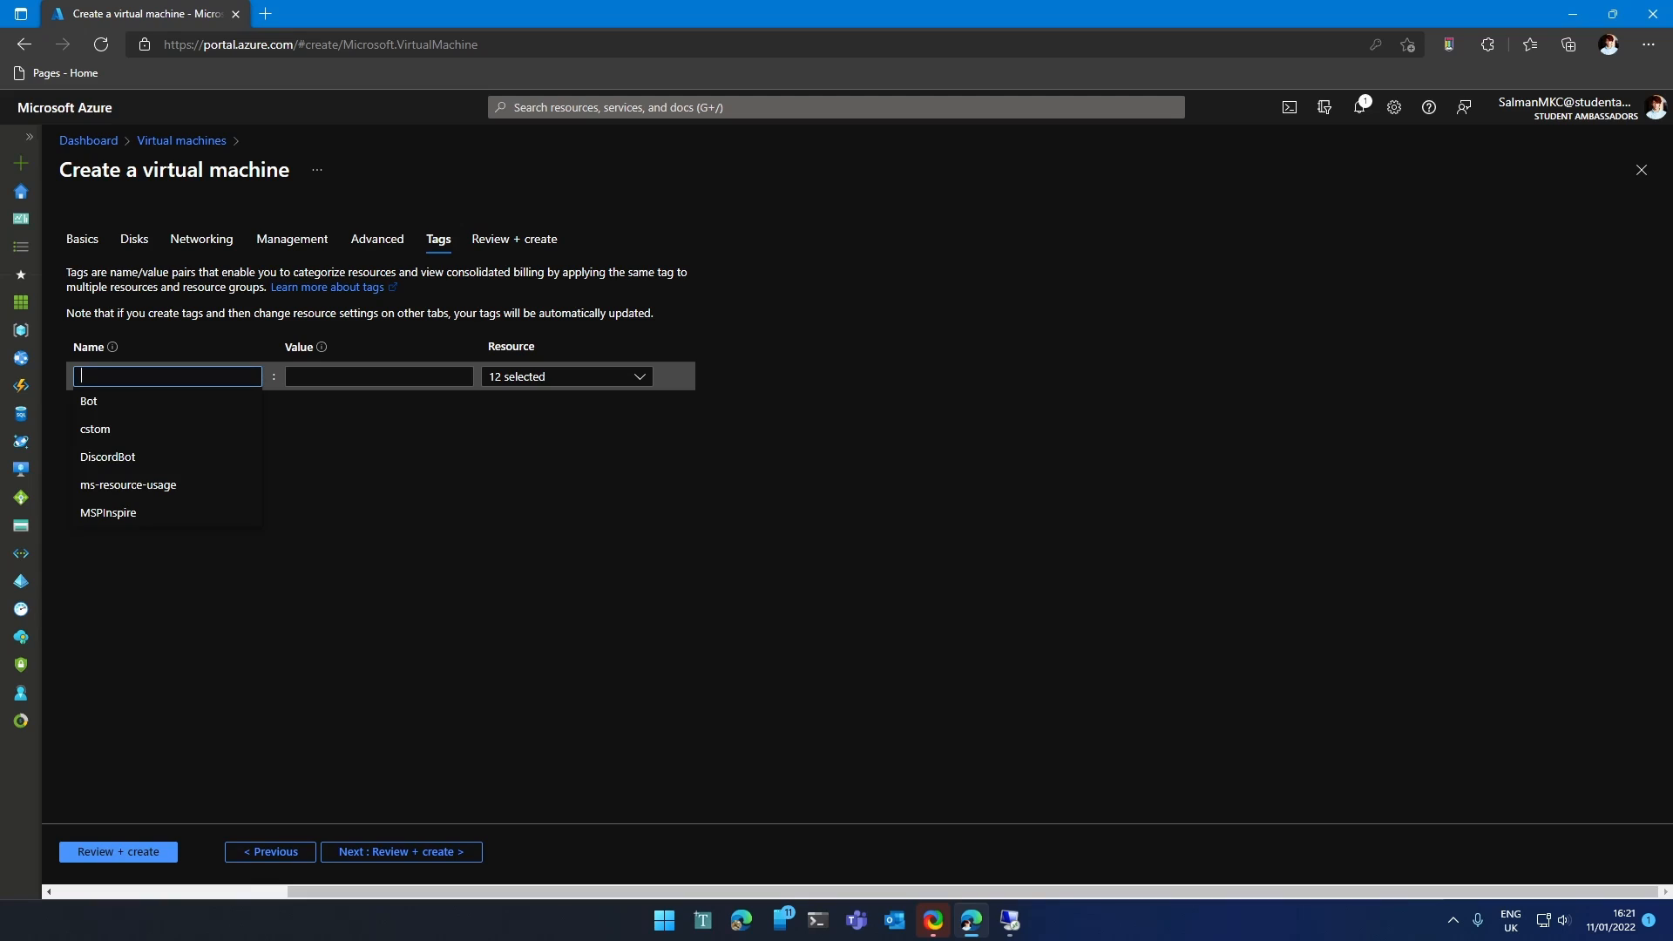
type("Demo")
key("Tab")
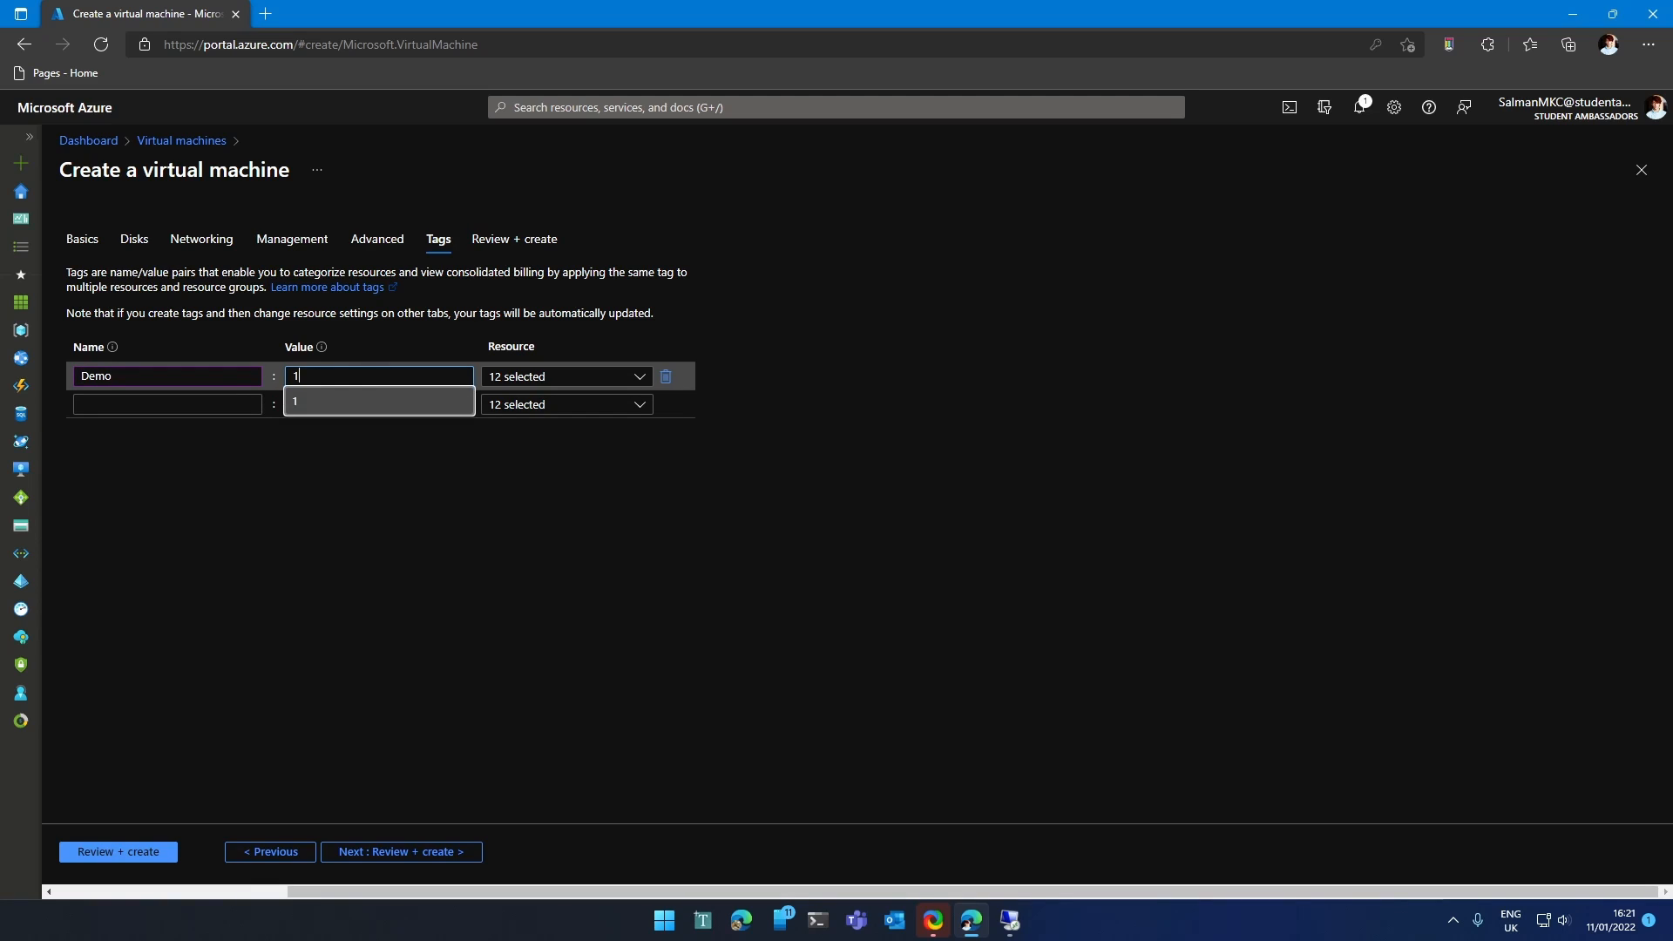
left_click(756, 518)
left_click(168, 404)
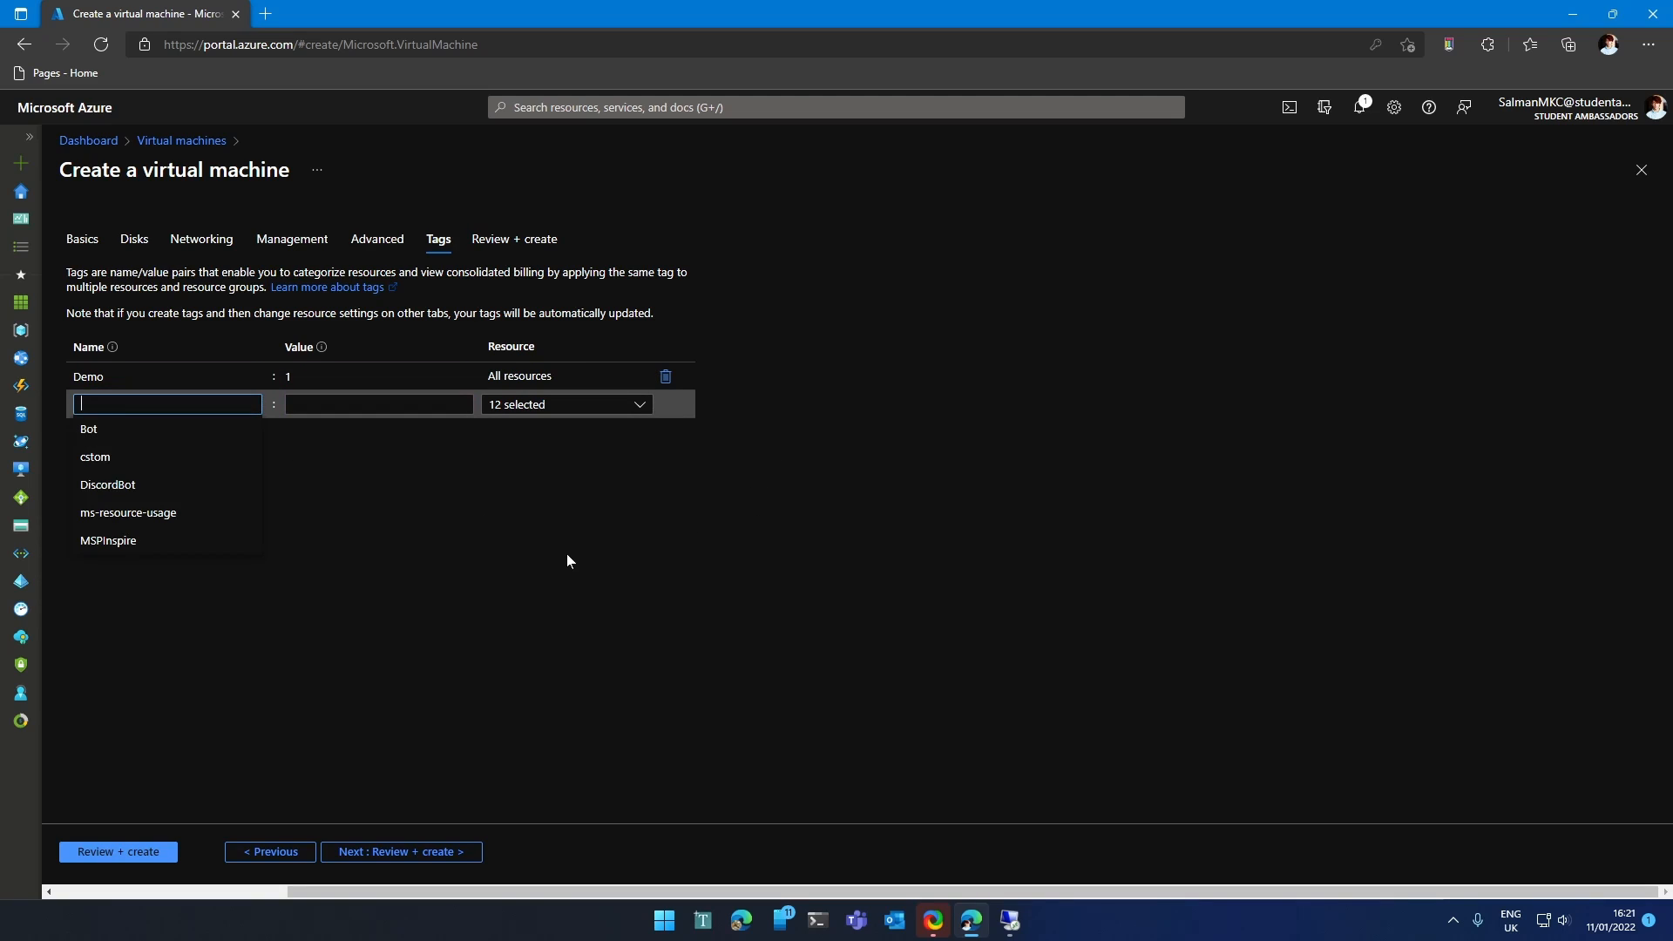
type("Salman")
key("Tab")
type("1")
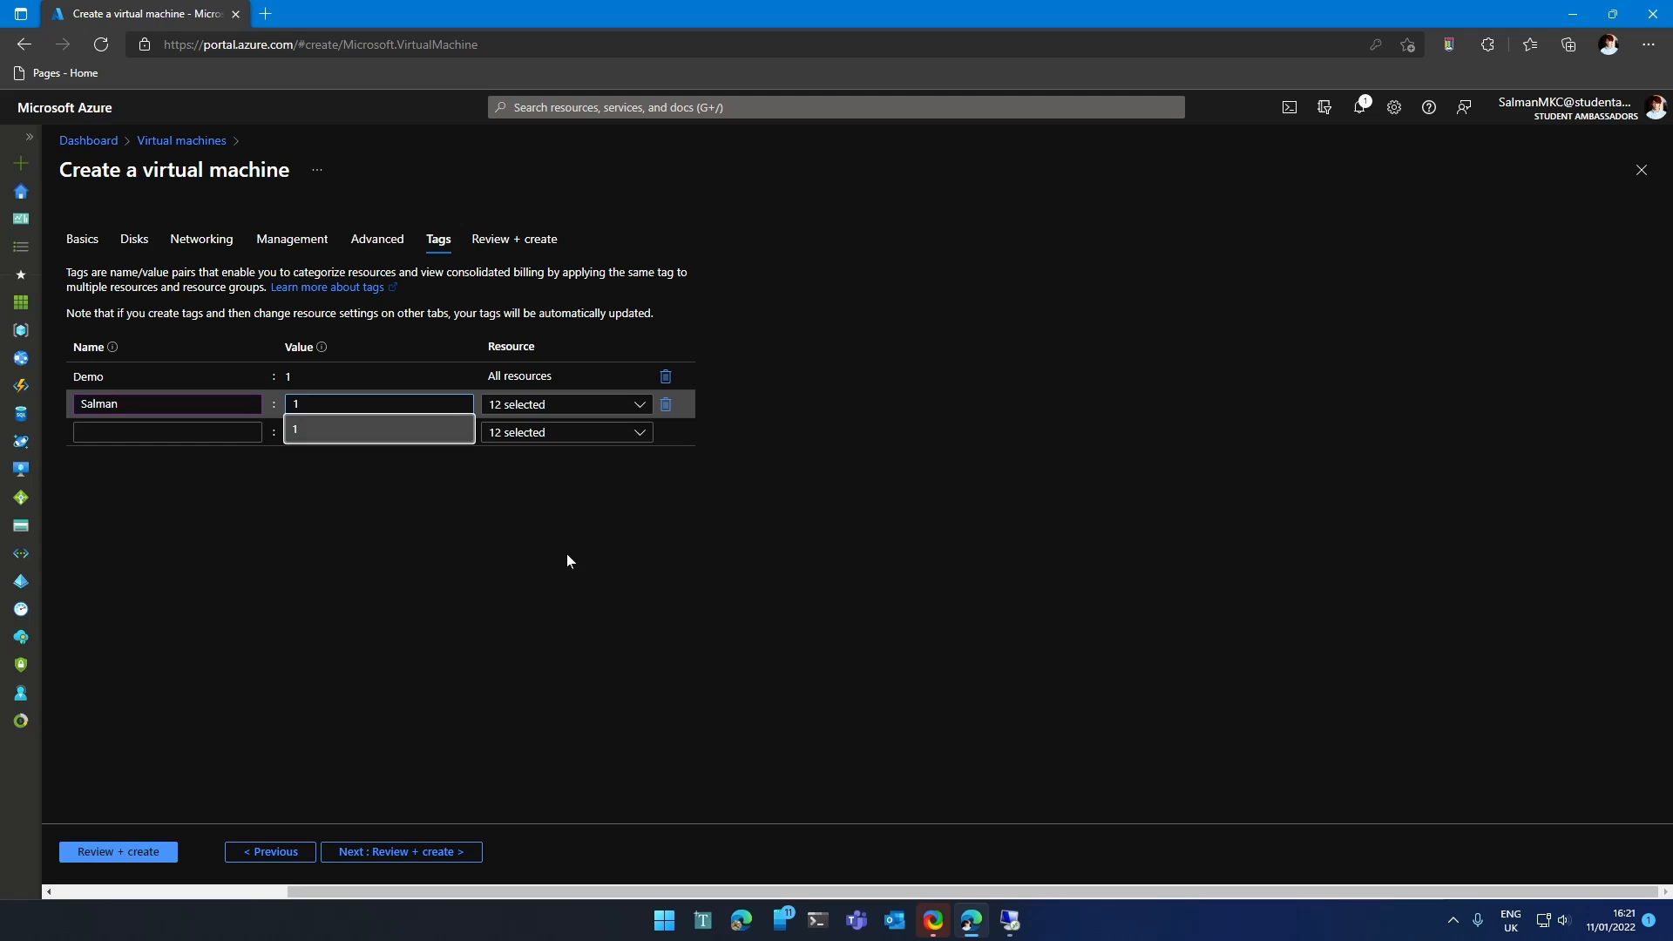
left_click(206, 485)
Add tags Az900=1 and Owner set to the owner's name, then go to Review + create.
left_click(165, 432)
type("Az900")
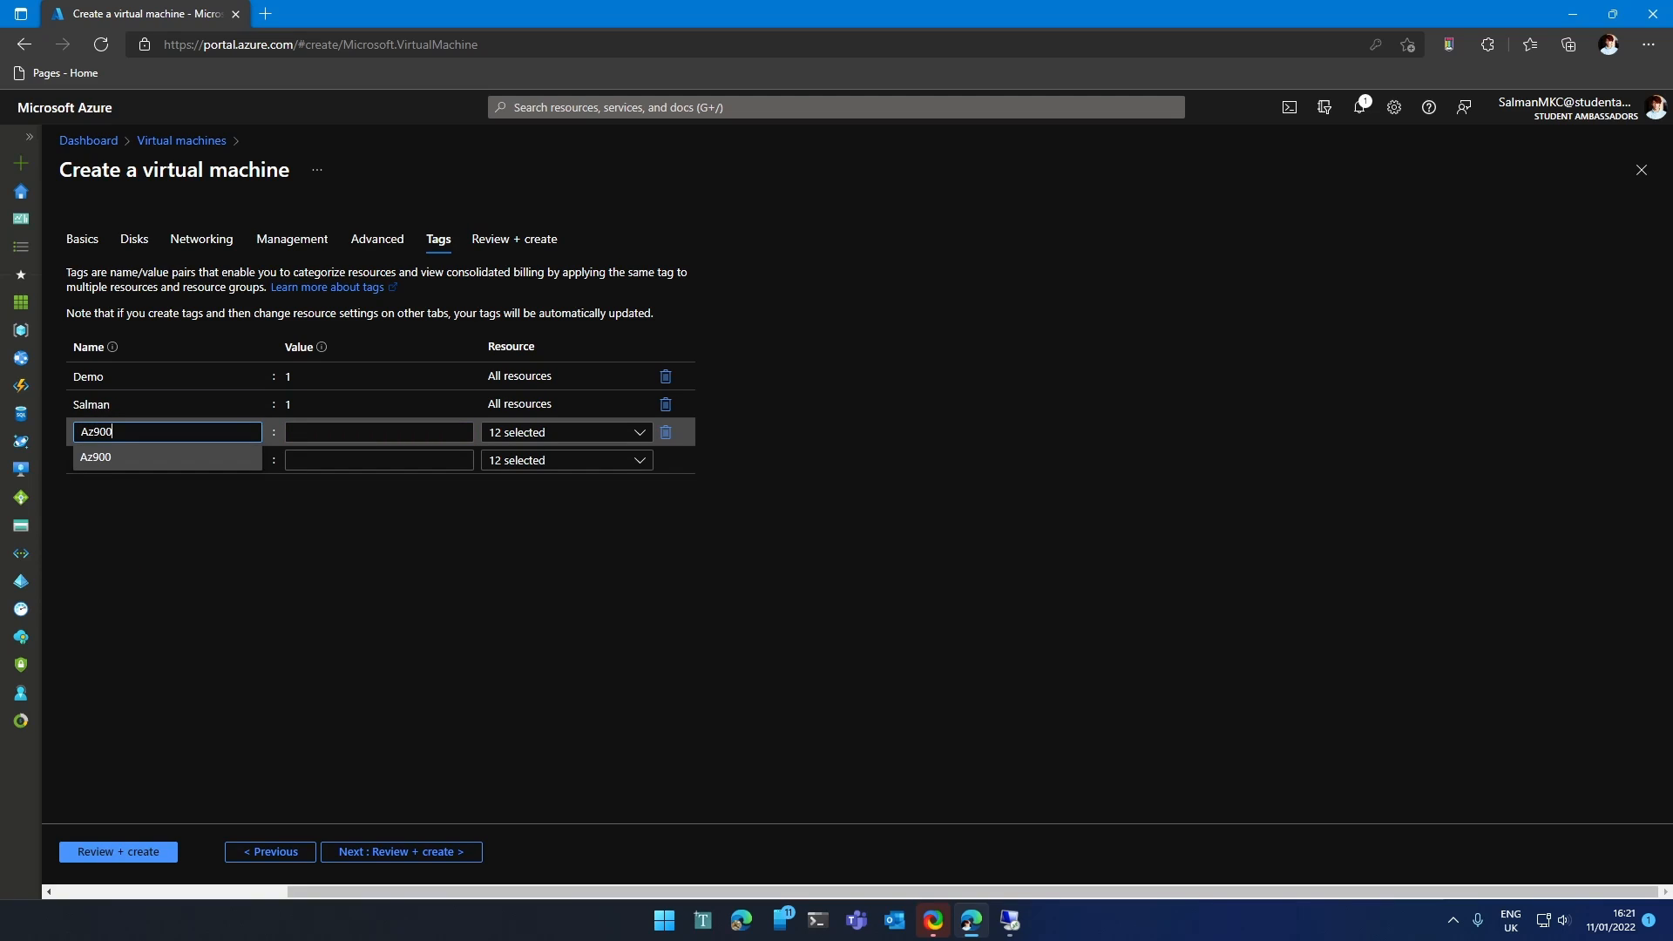
key("Tab")
type("1")
left_click(378, 432)
left_click(167, 460)
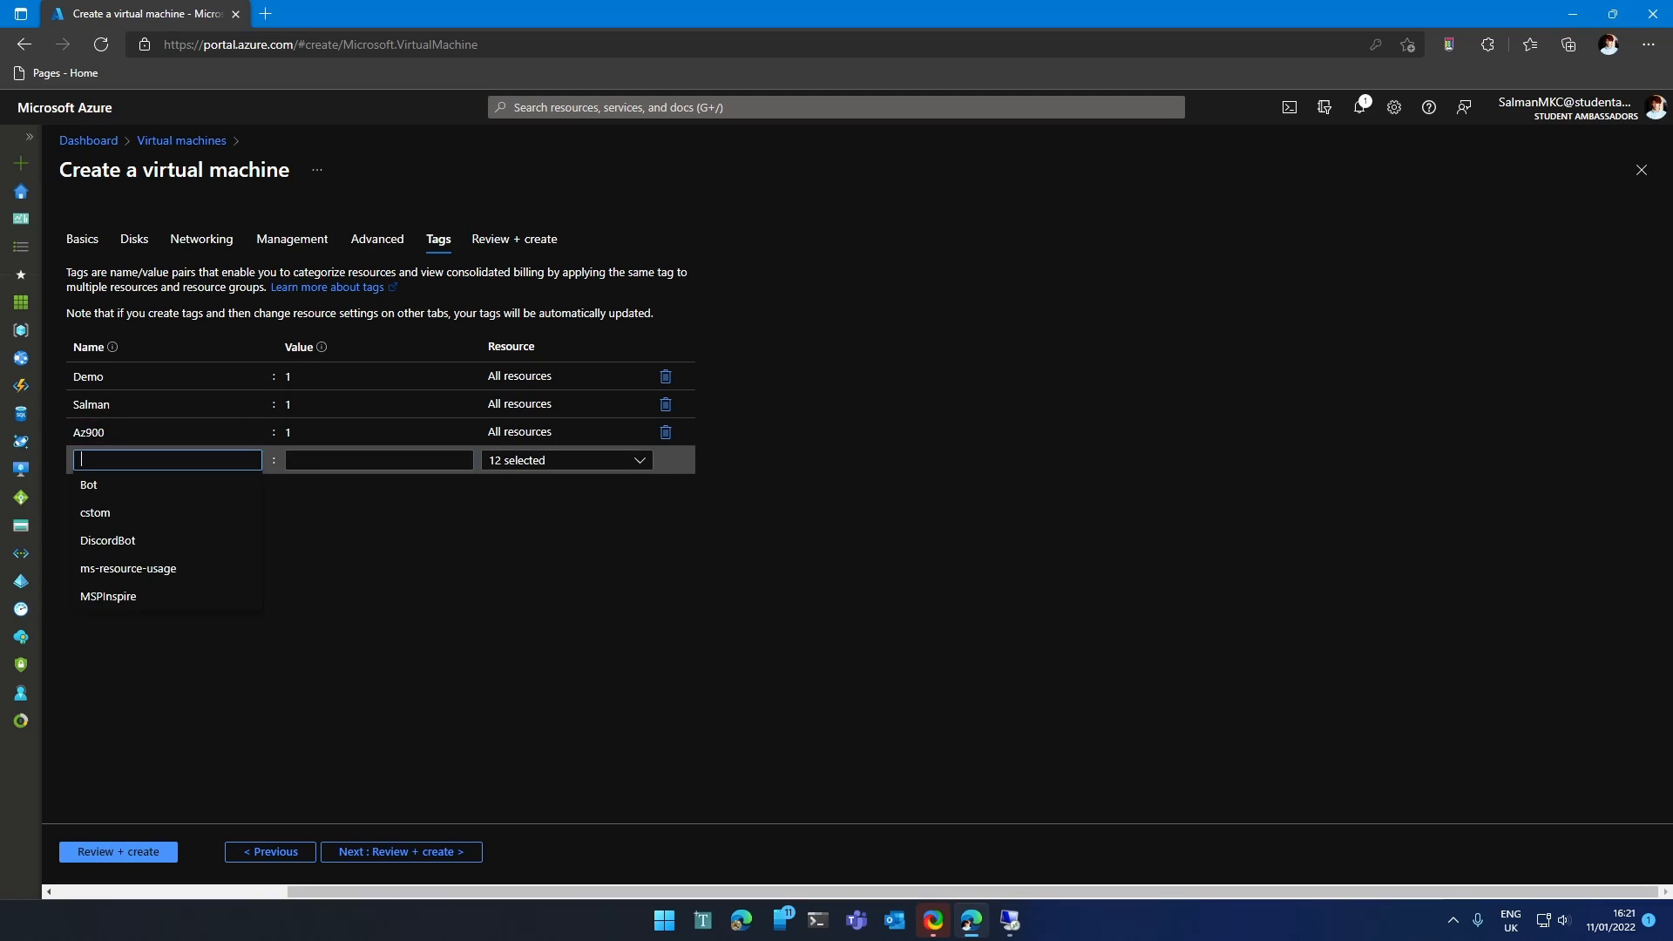
type("Owner")
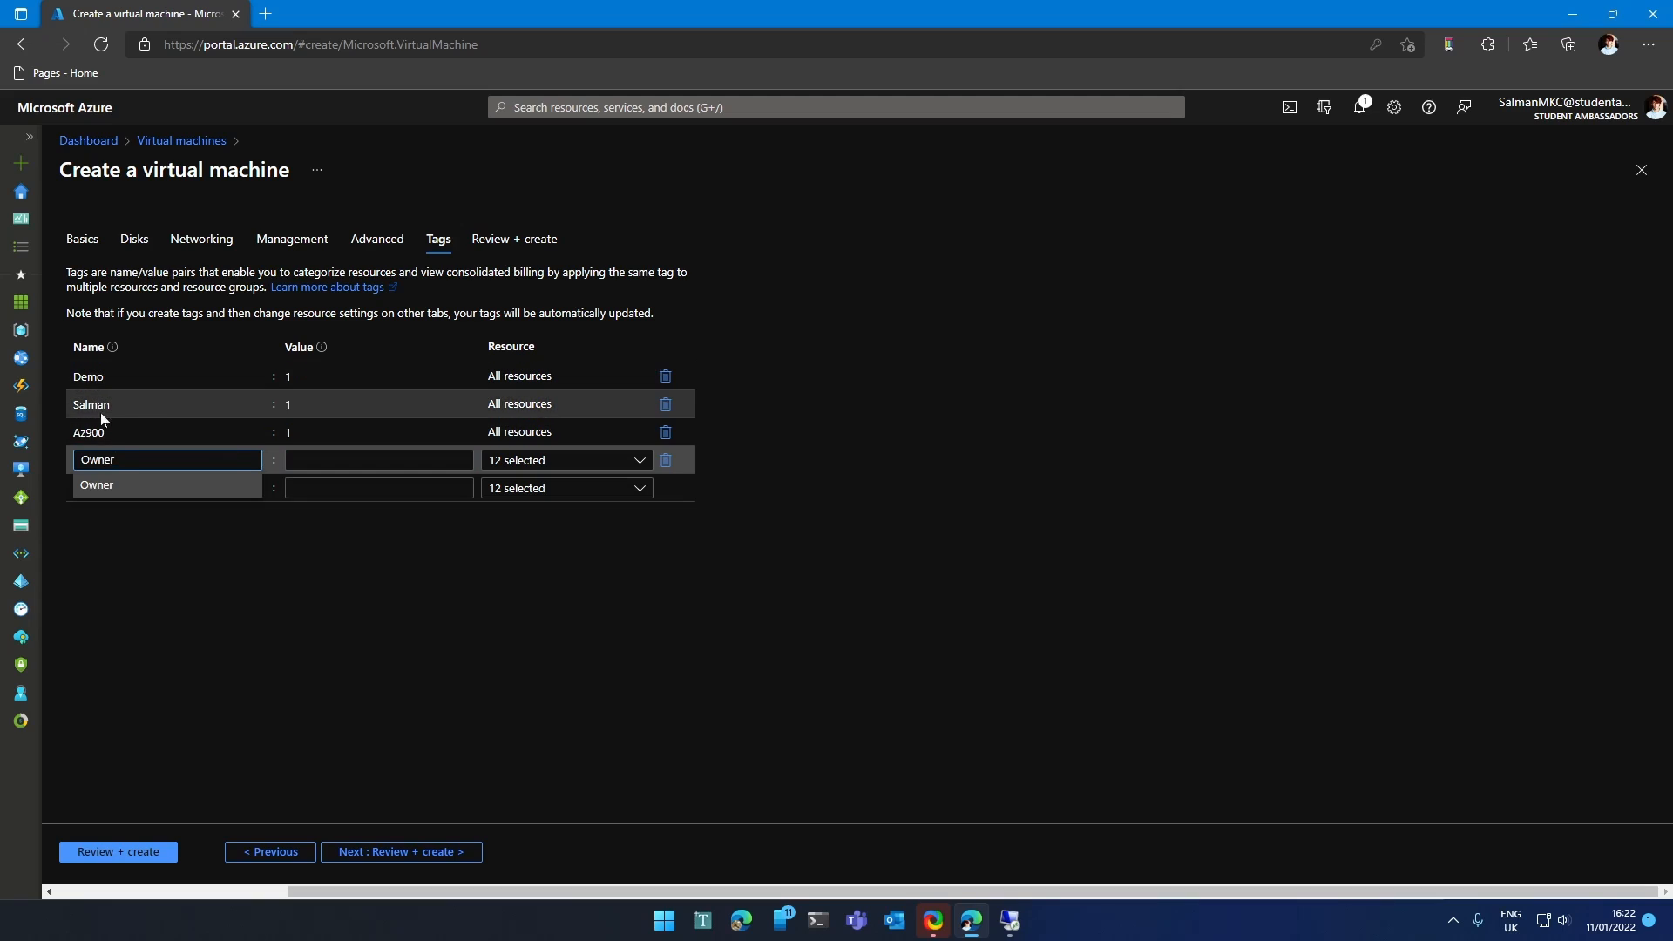
key("Tab")
type("Salman")
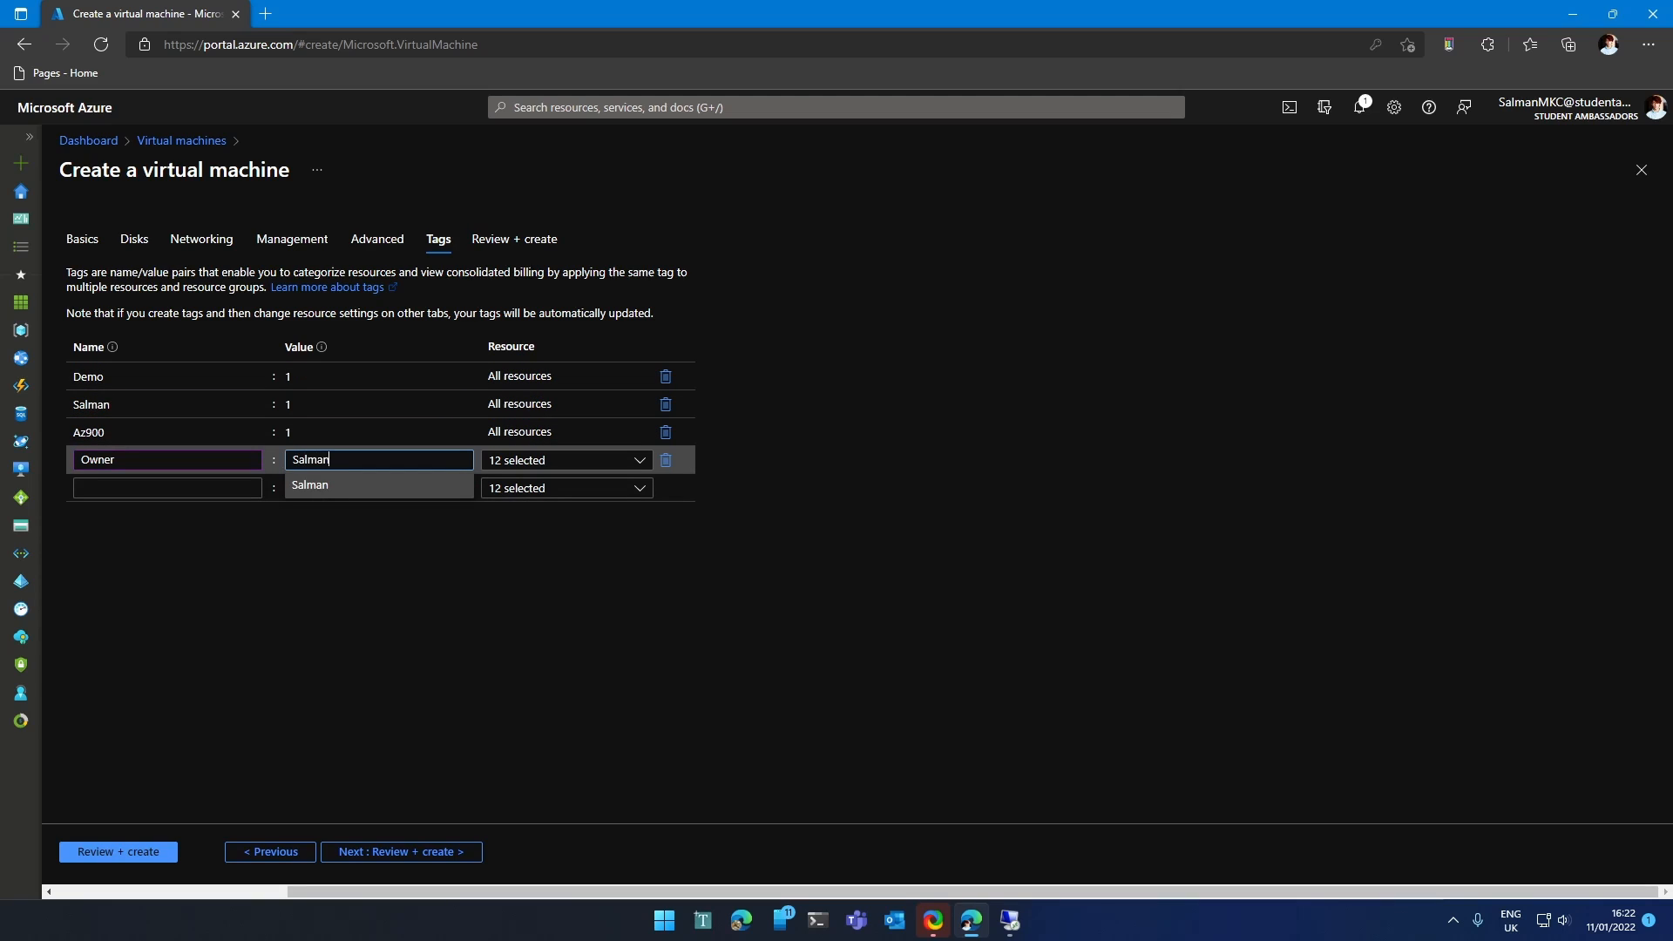
left_click(389, 640)
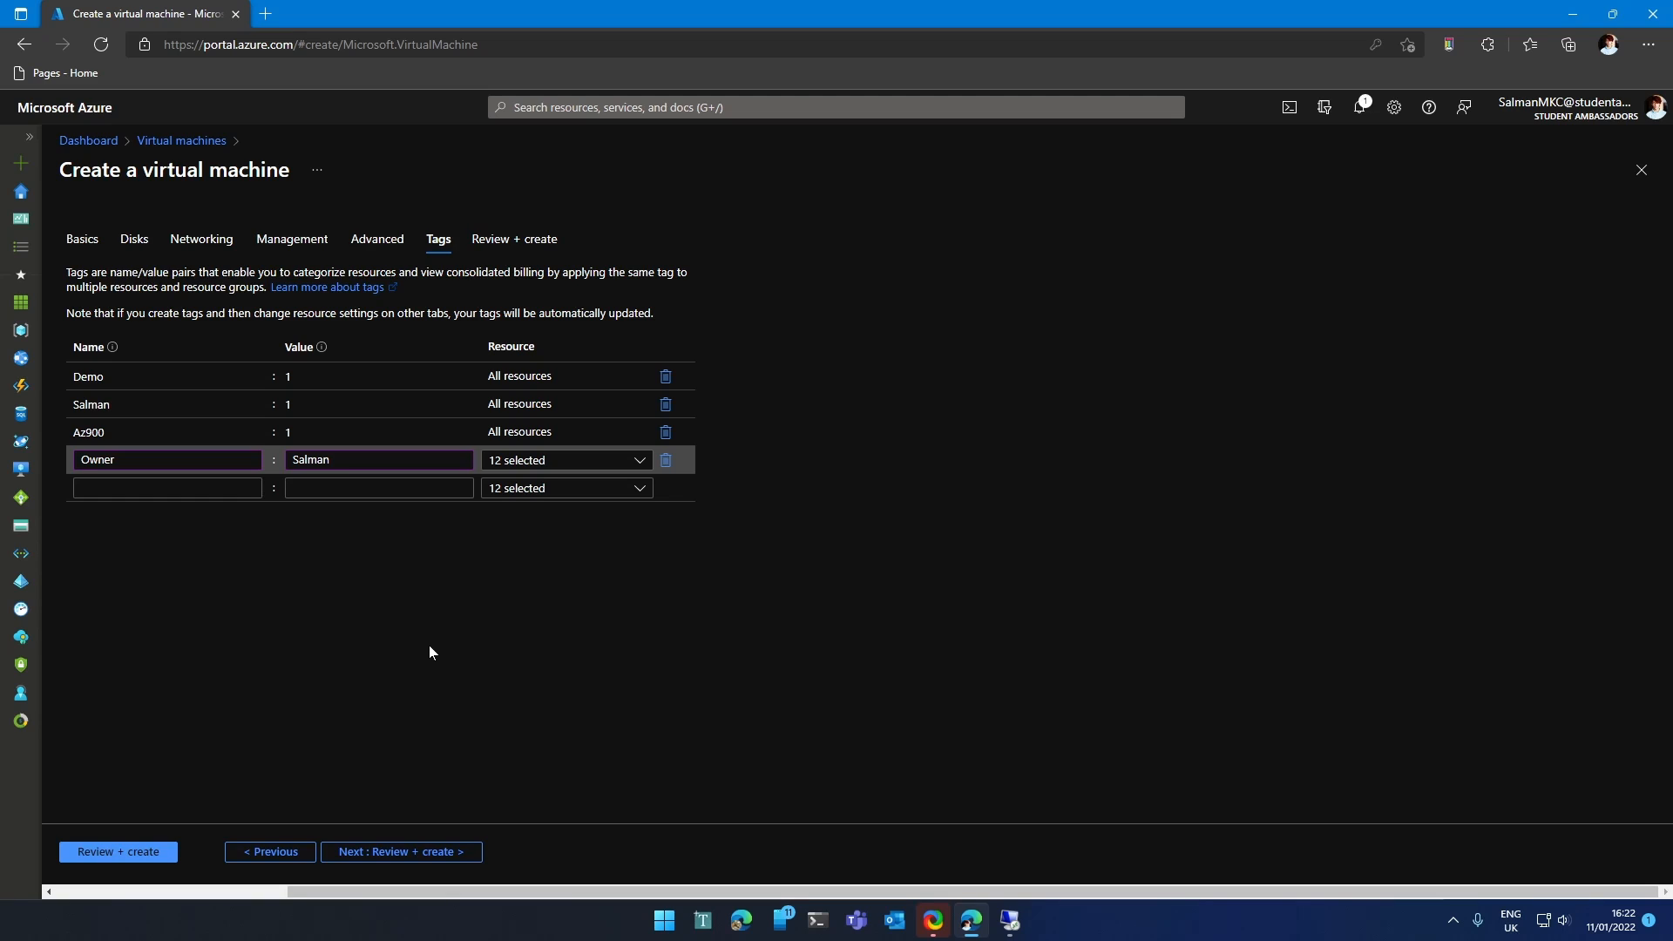
left_click(348, 852)
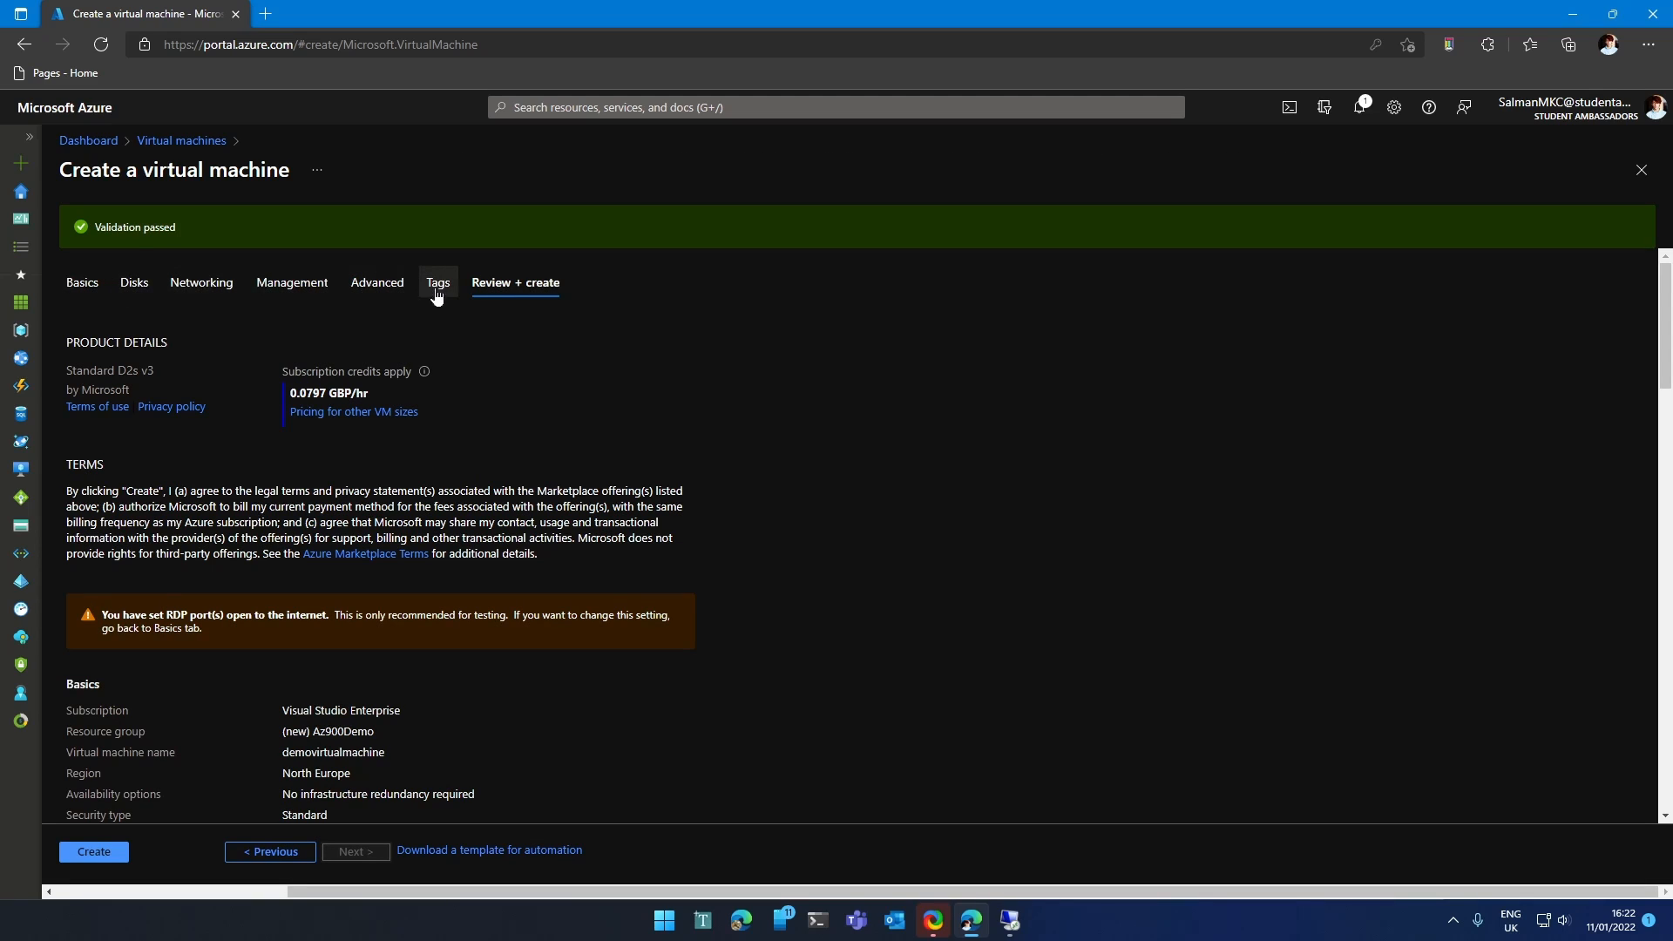
Review the summary's four tags, create the VM, then open demovirtualmachine once deployed.
scroll(425, 479, "down", 10)
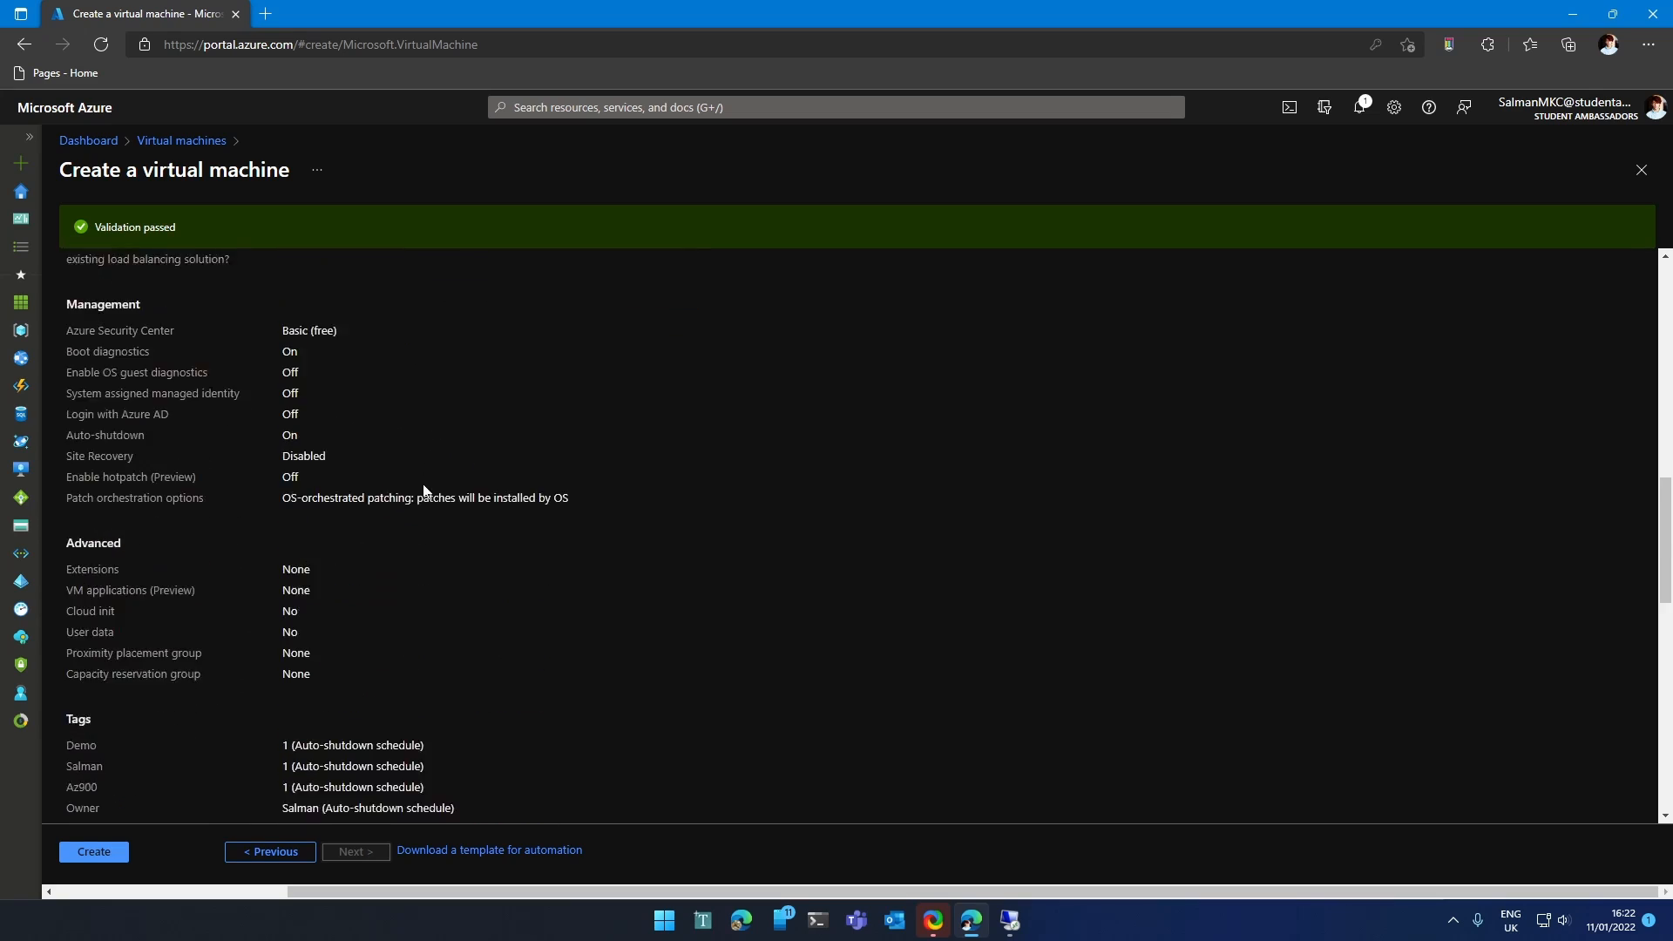
scroll(423, 486, "down", 4)
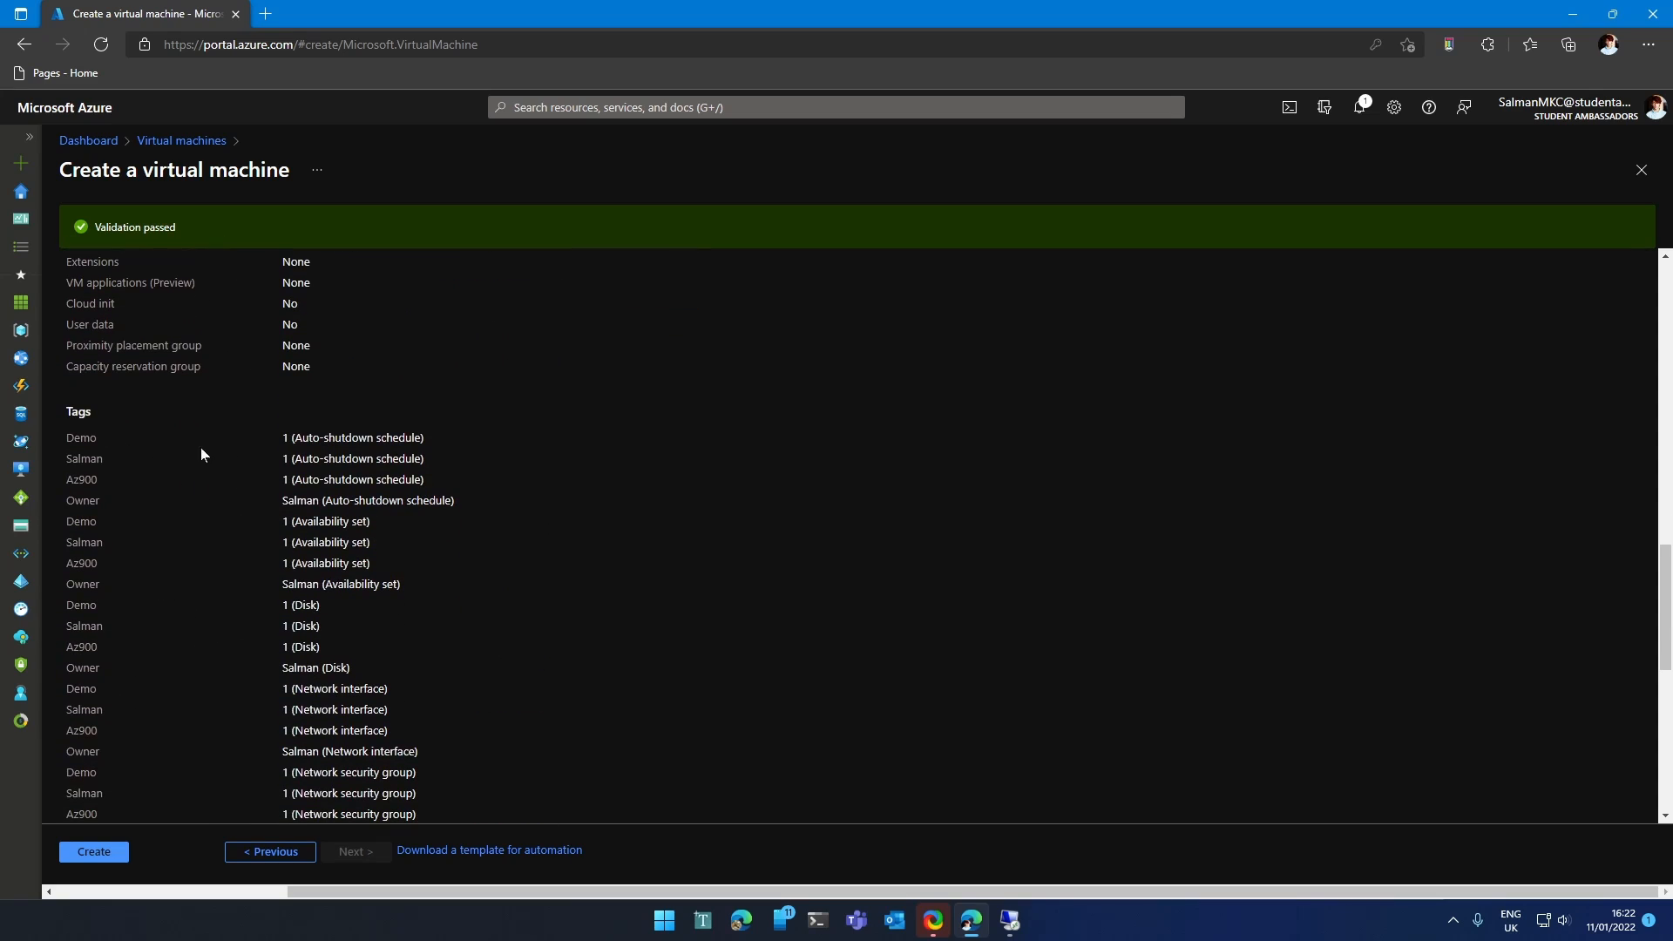
left_click_drag(201, 449, 366, 666)
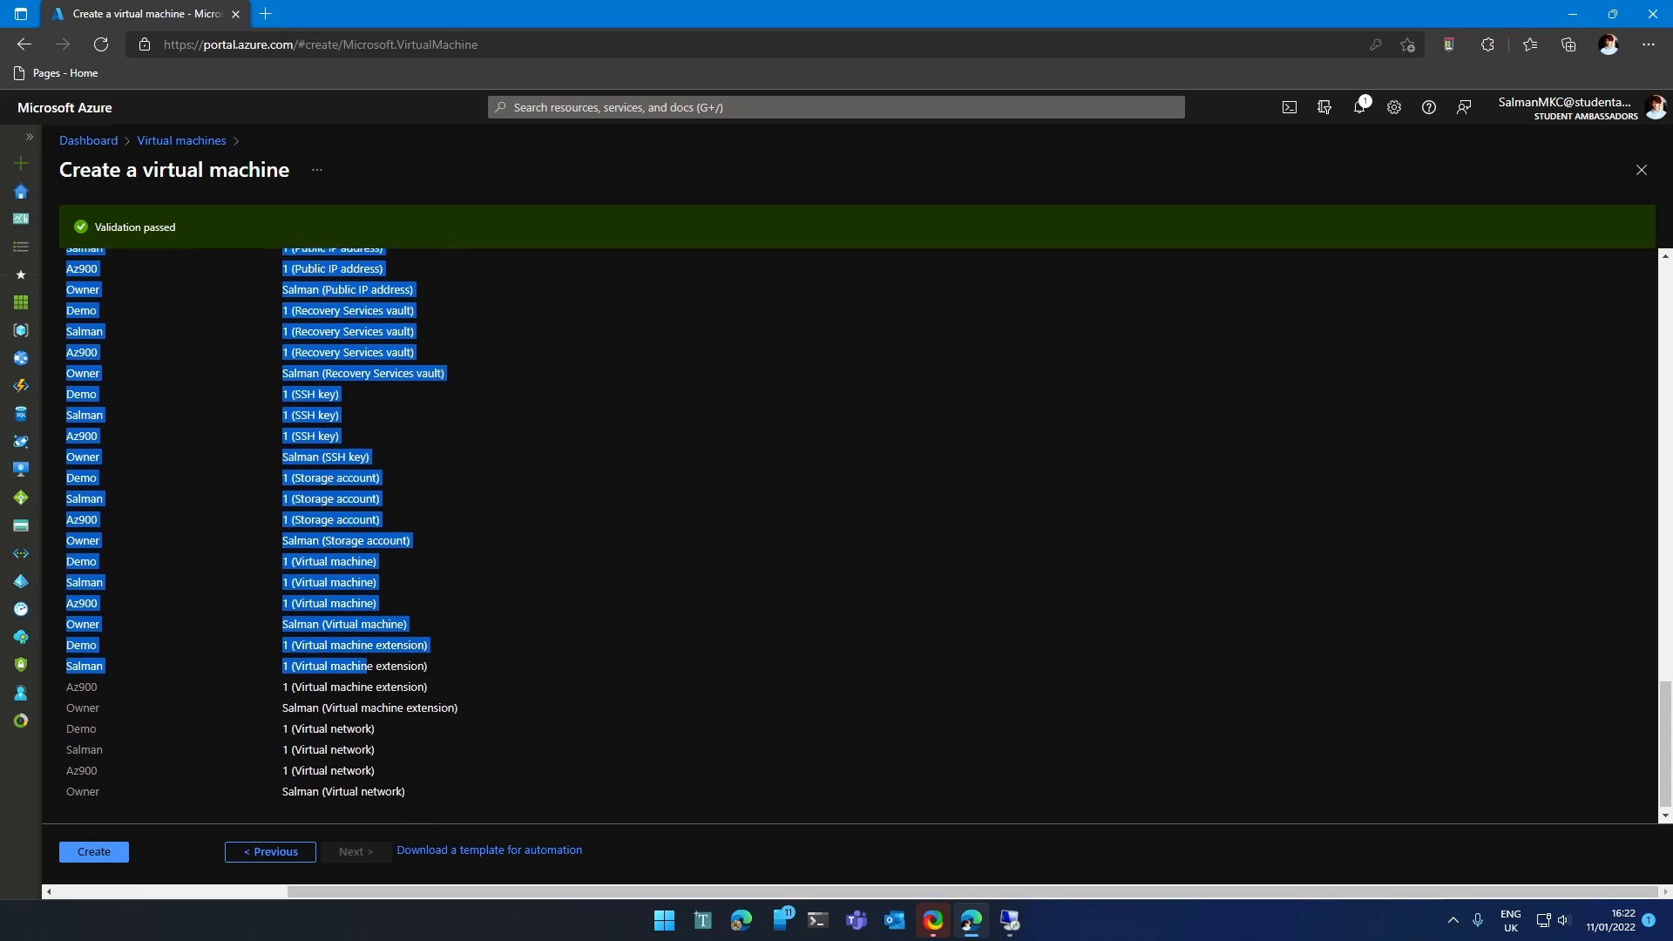
left_click(95, 851)
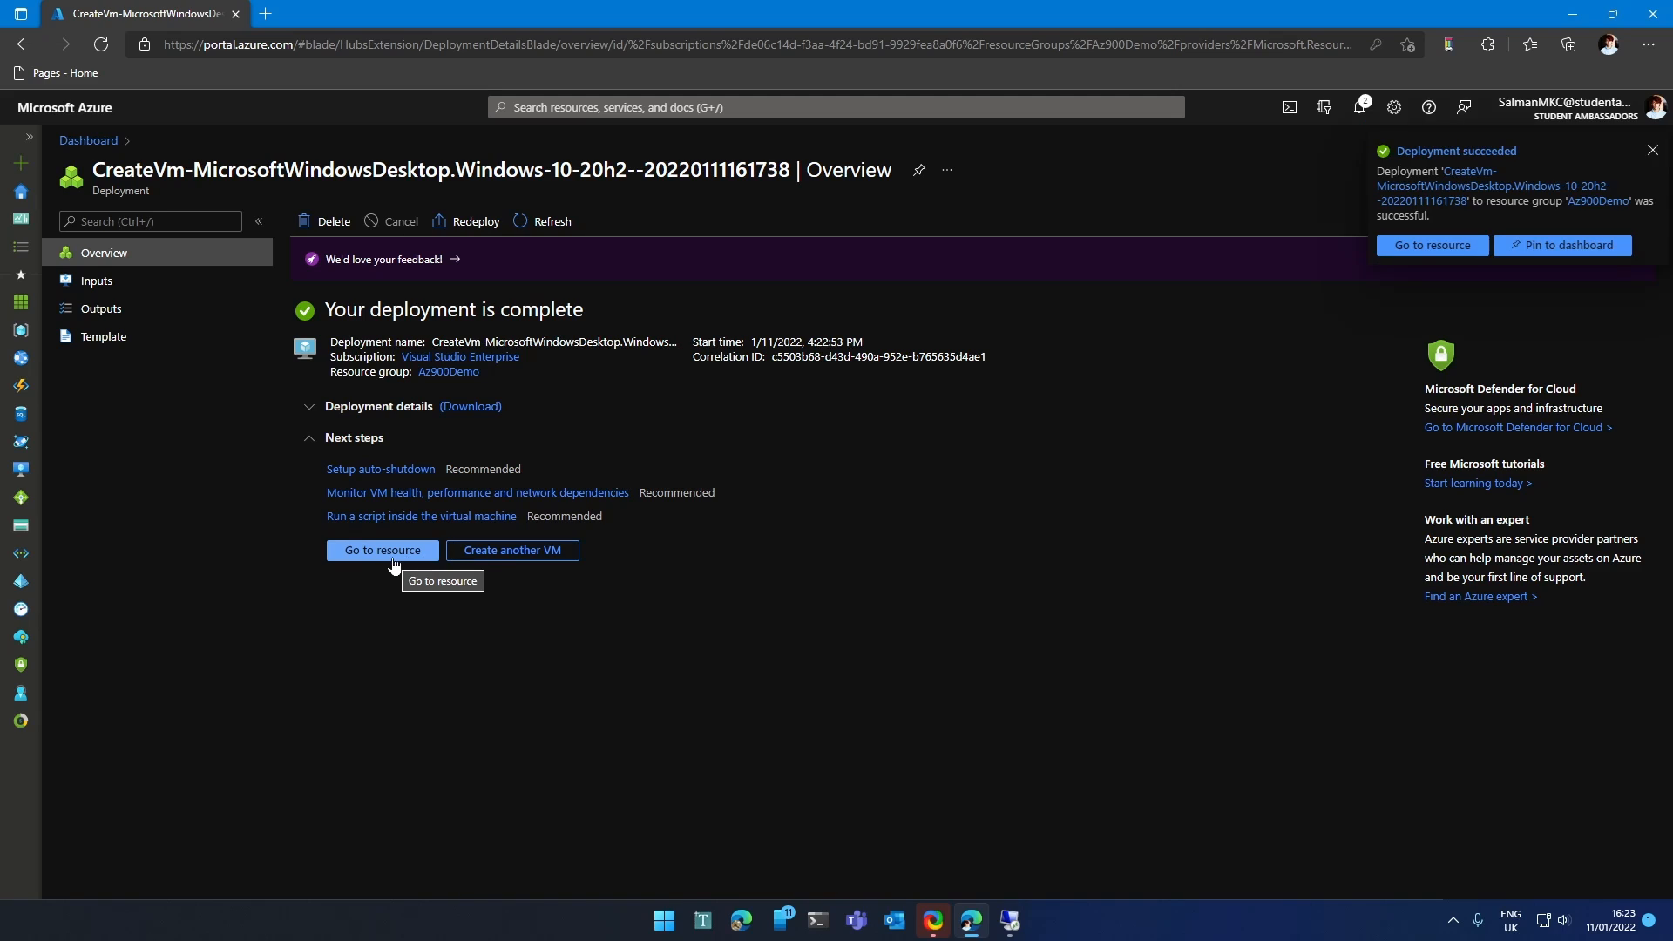
left_click(1432, 245)
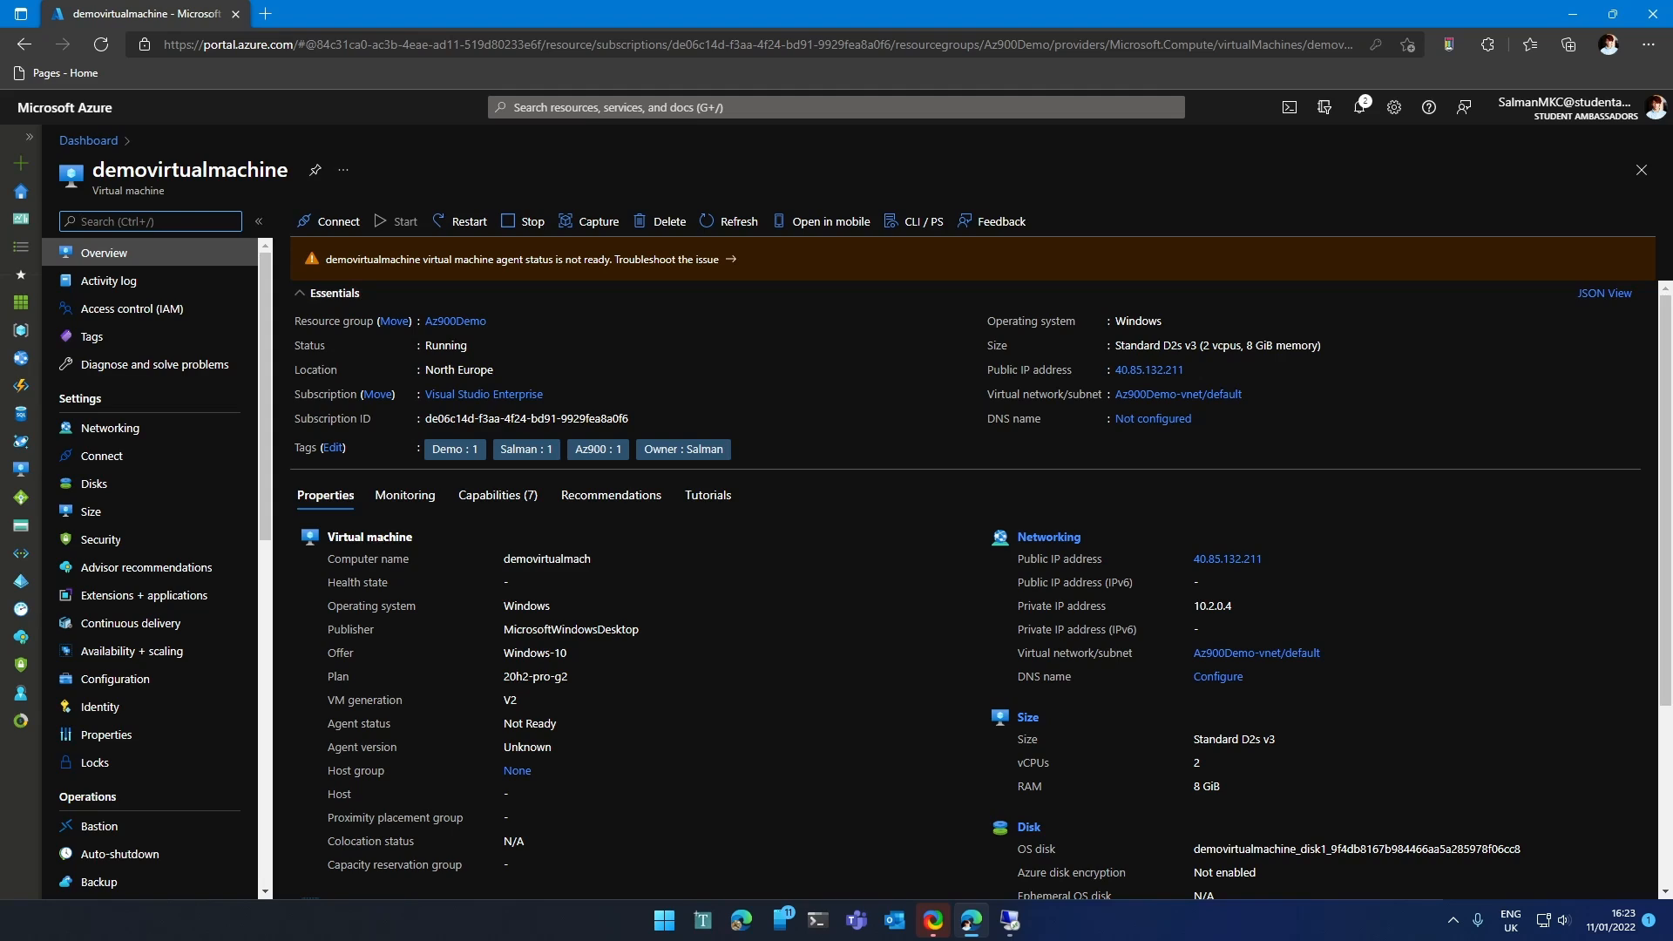
left_click_drag(92, 195, 166, 194)
left_click_drag(420, 447, 735, 442)
left_click(736, 439)
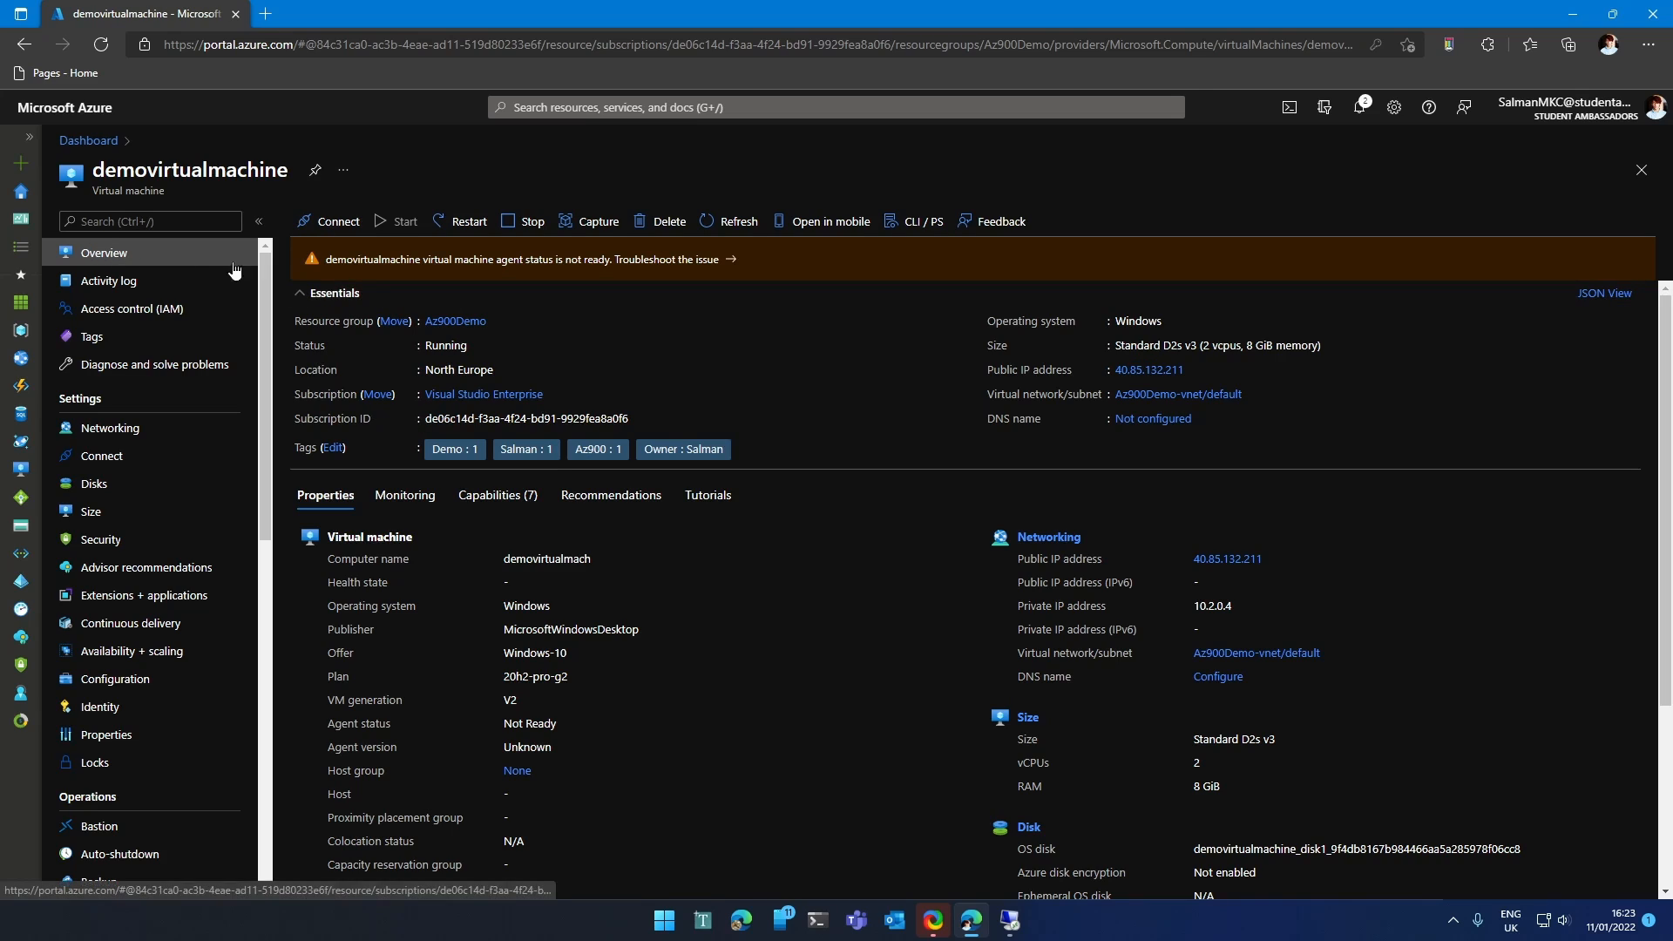
Inspect the Az900Demo resource group, cancel its tag editor unchanged, and reopen demovirtualmachine.
left_click(454, 331)
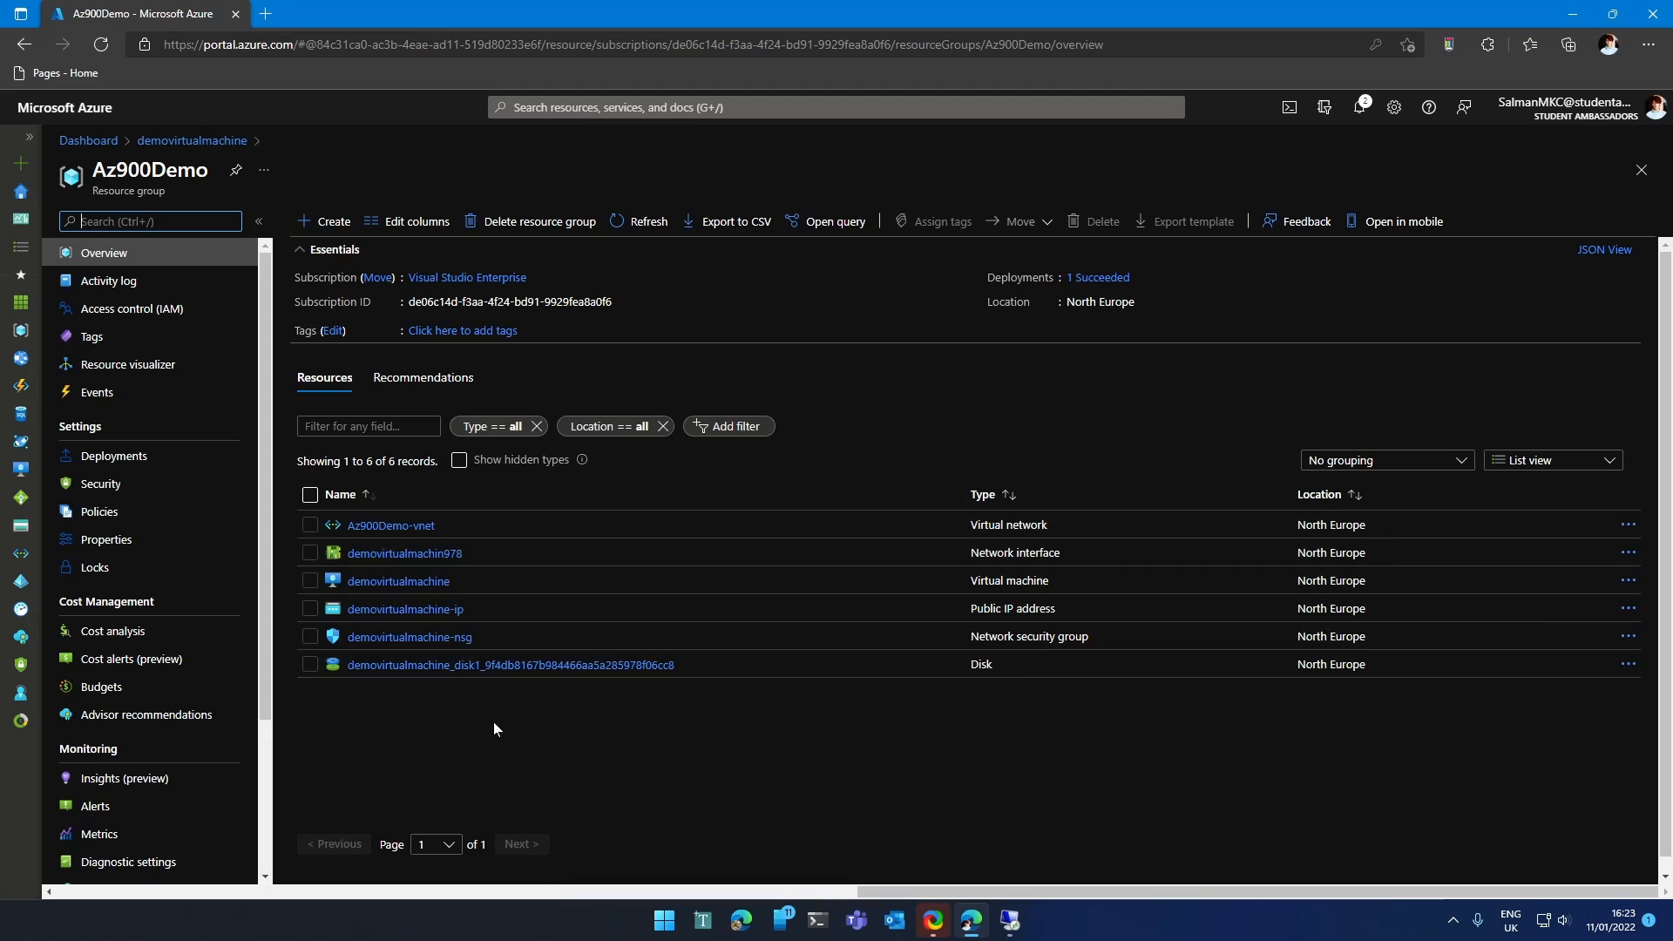
left_click(333, 331)
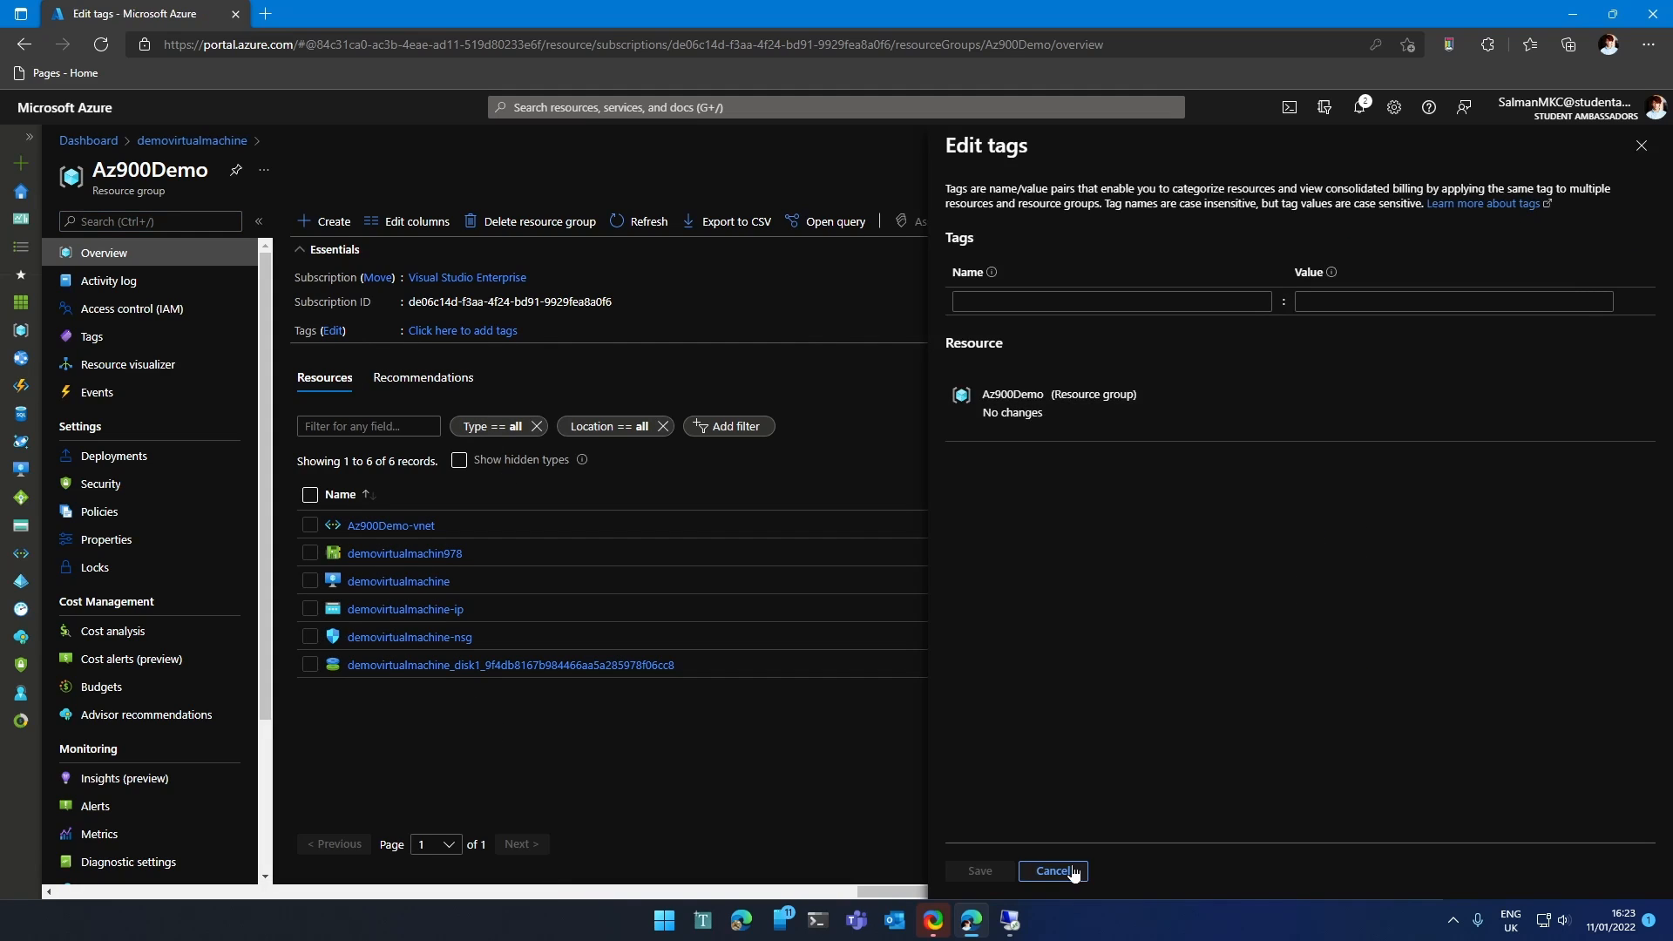
left_click(1069, 872)
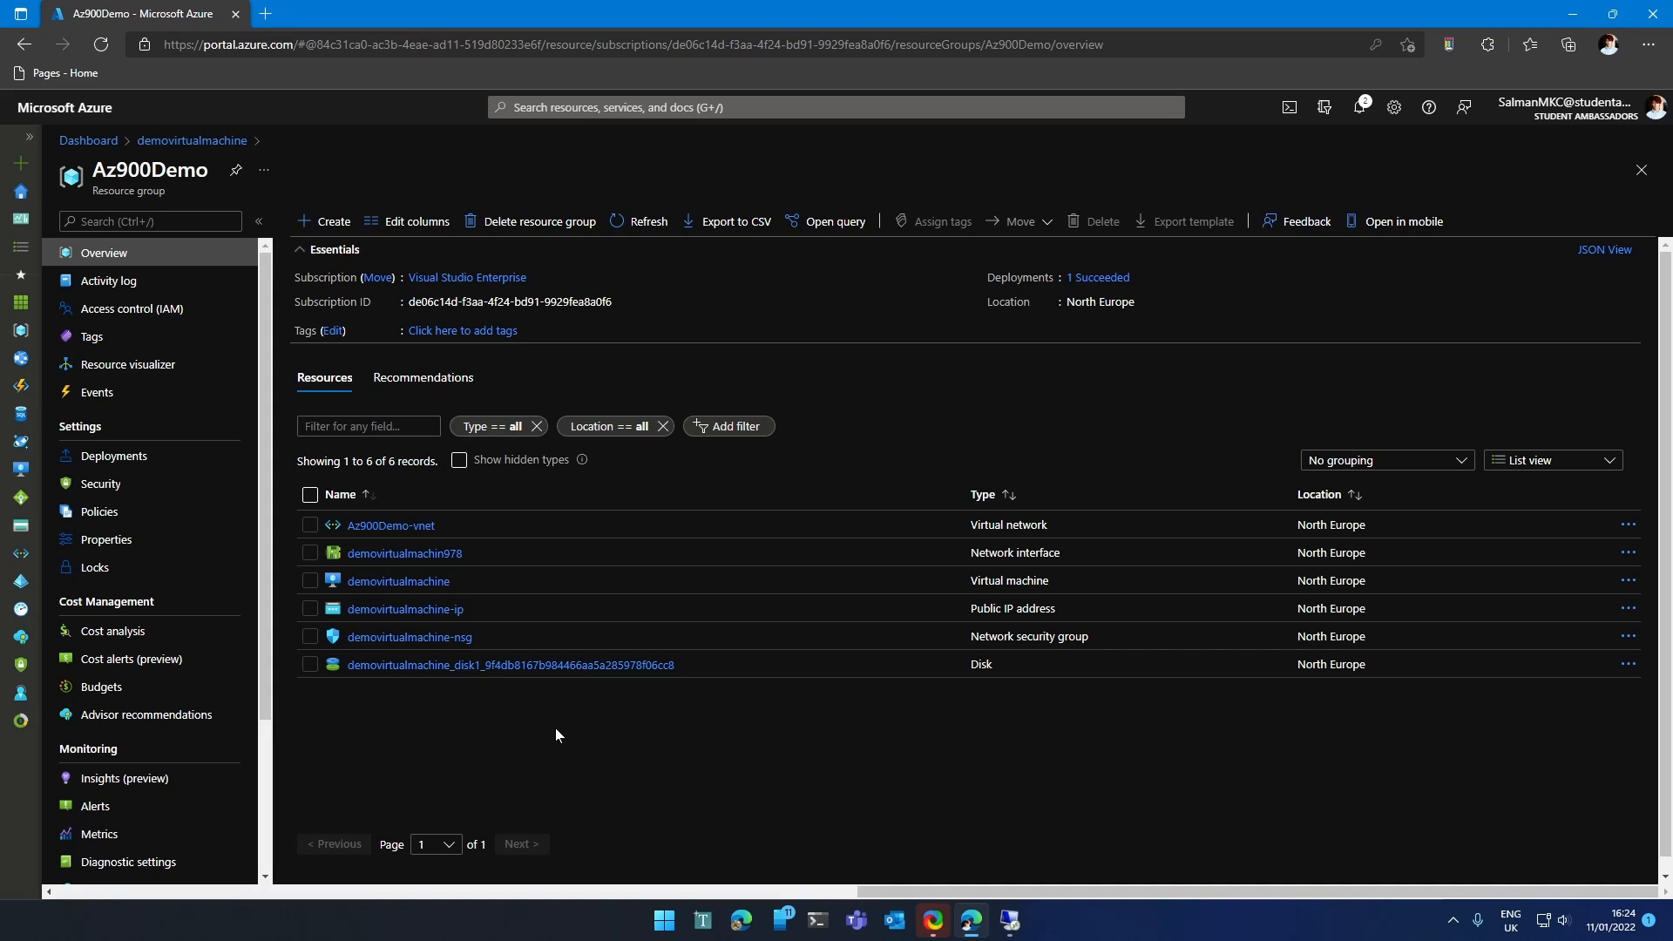
left_click(418, 590)
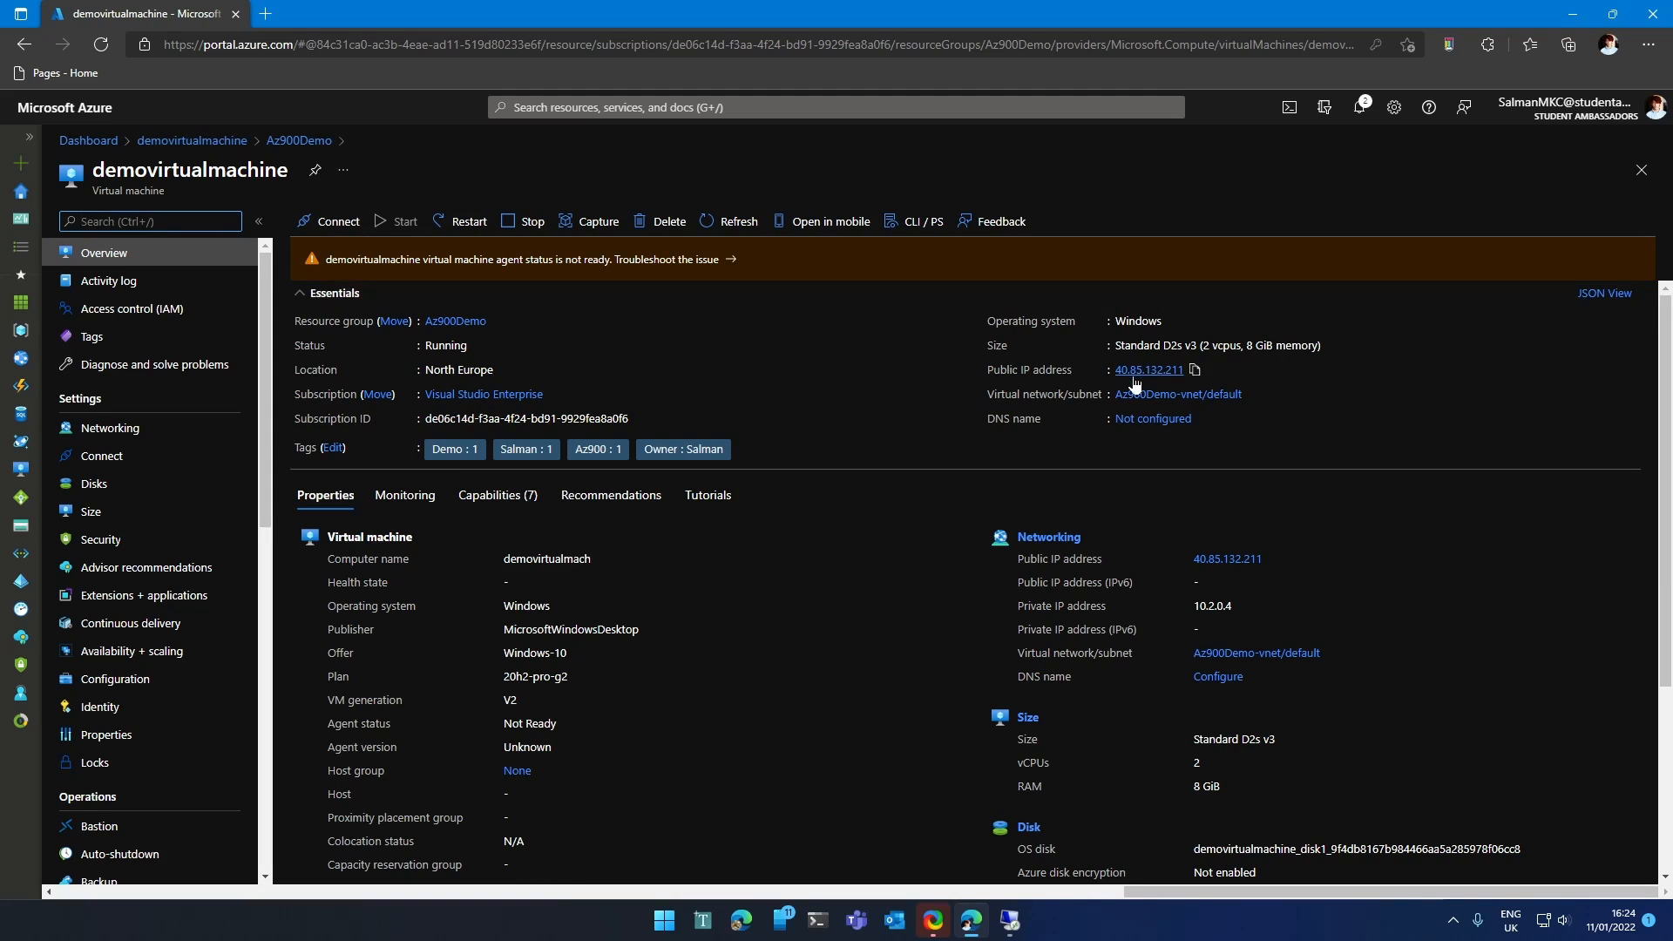
Point Remote Desktop Connection at 40.85.132.211, abandon the sign-in, and list the VM's connect options.
left_click(1010, 919)
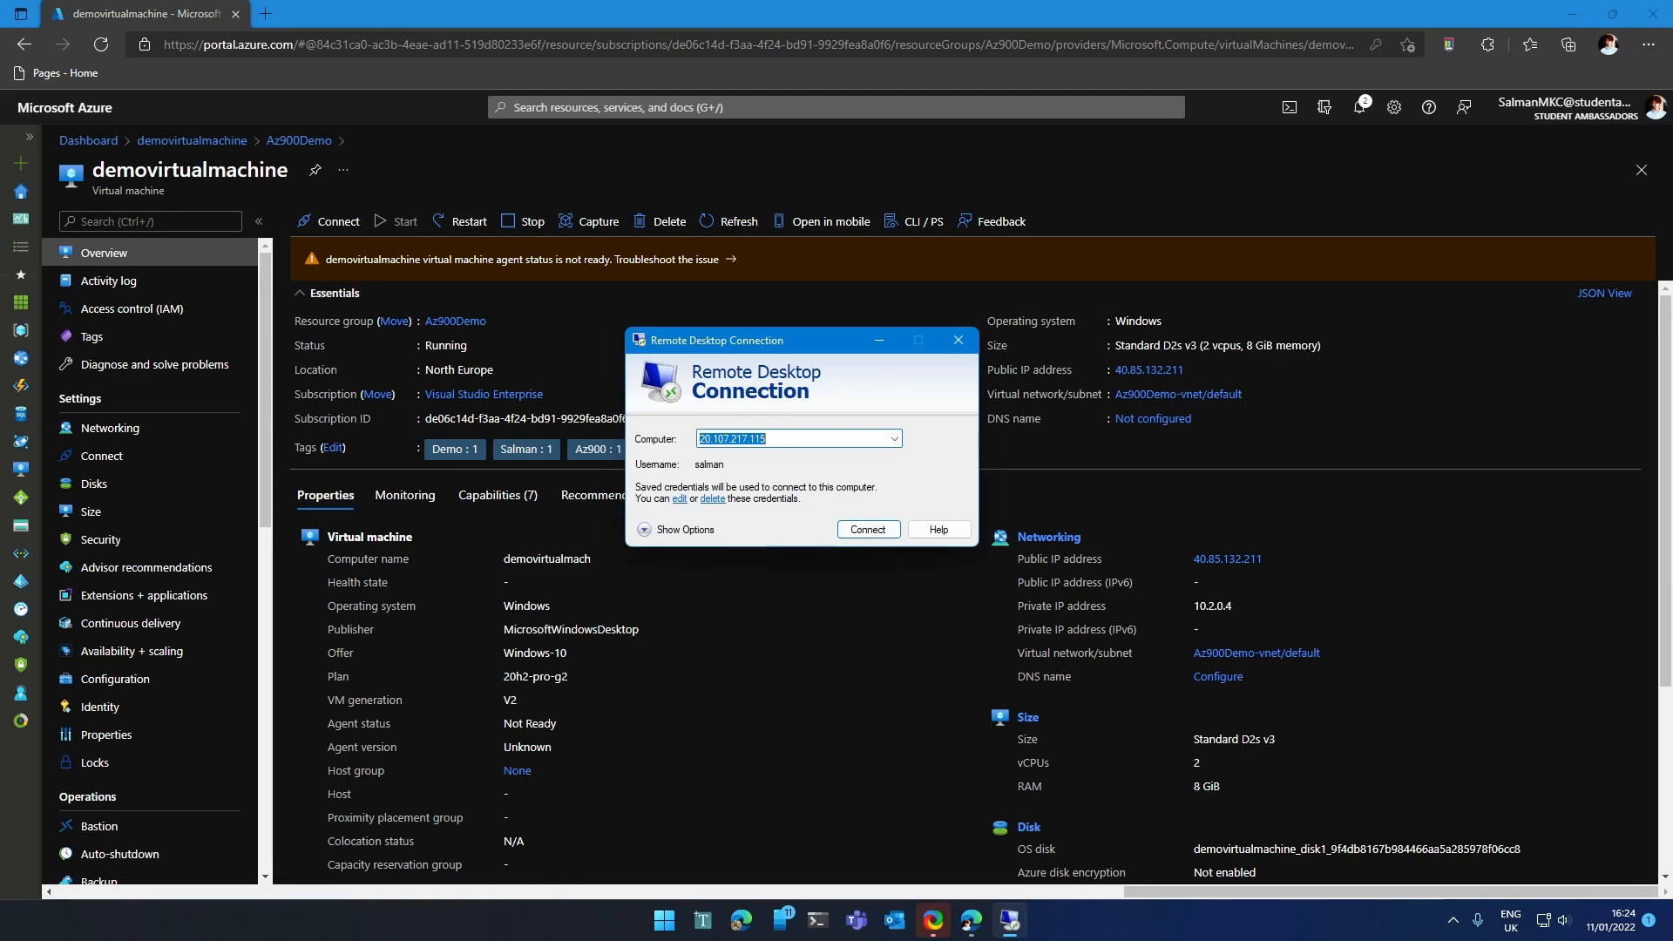
left_click(1194, 373)
left_click(1010, 920)
key("ctrl+v")
left_click(882, 529)
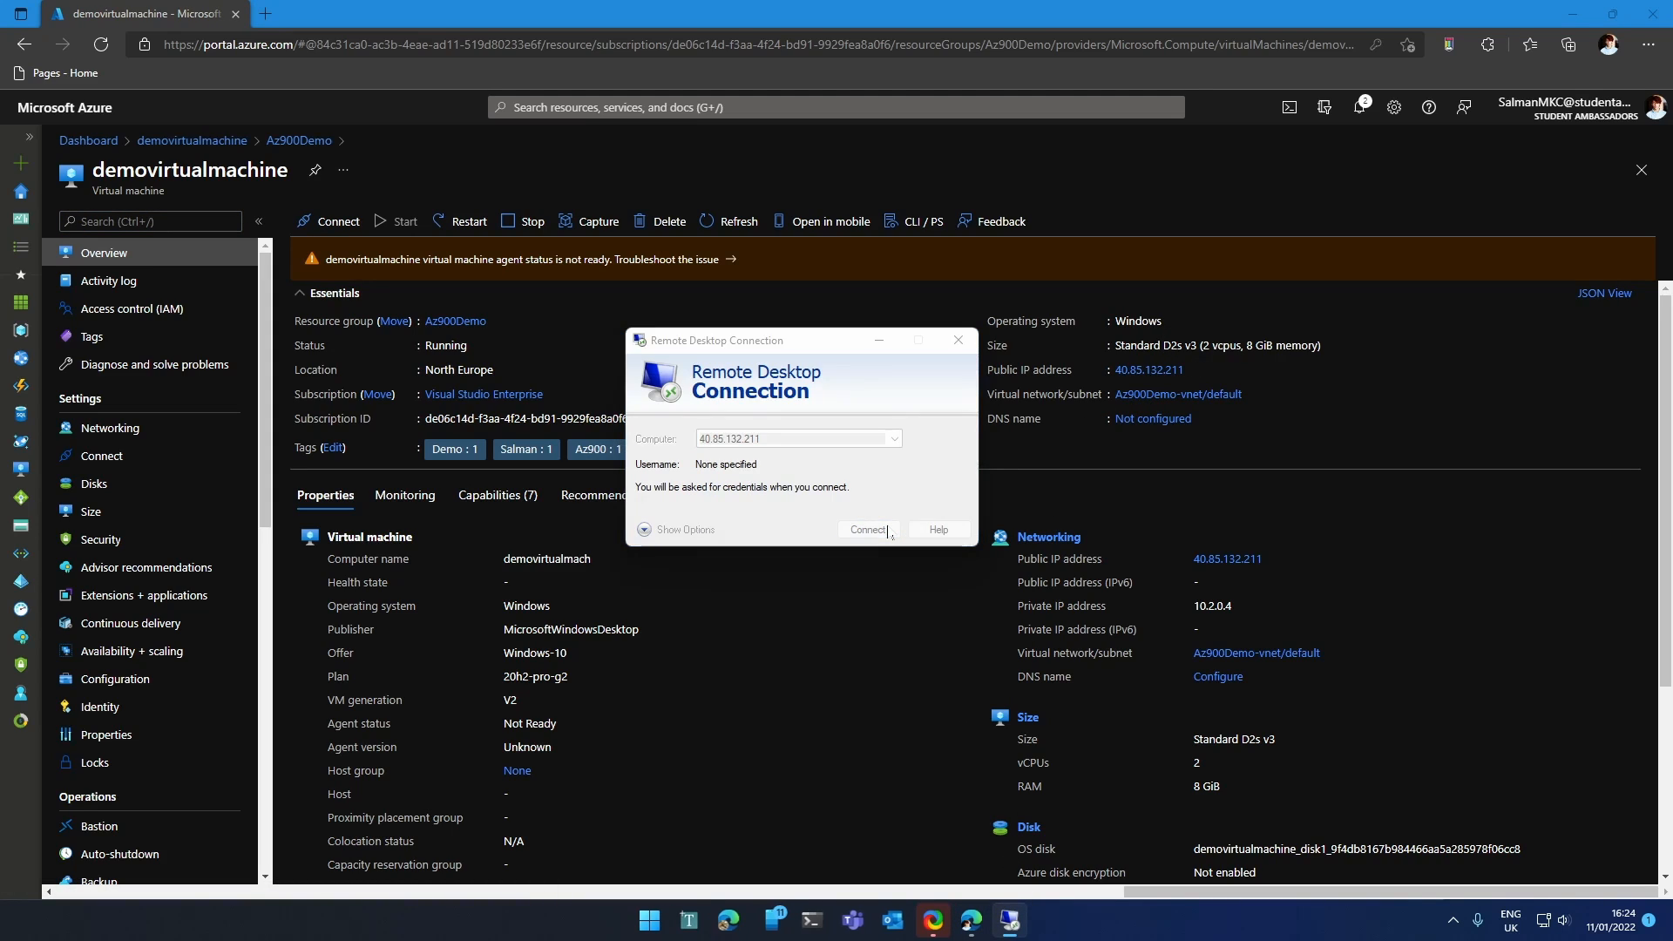
left_click(981, 273)
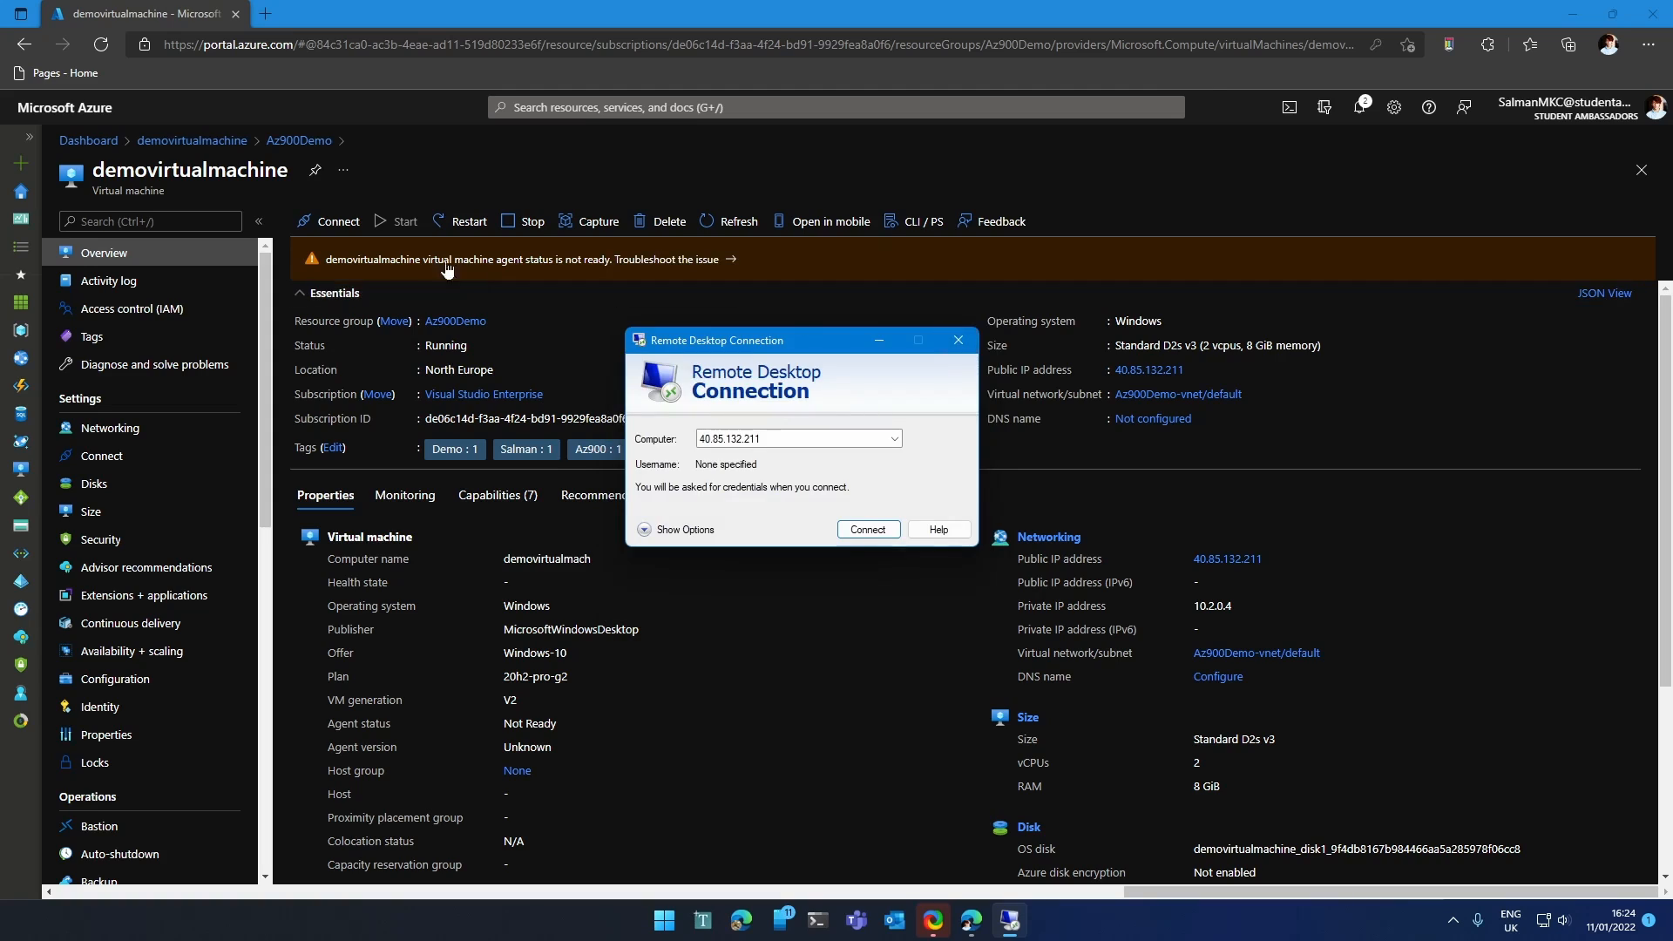
left_click(328, 221)
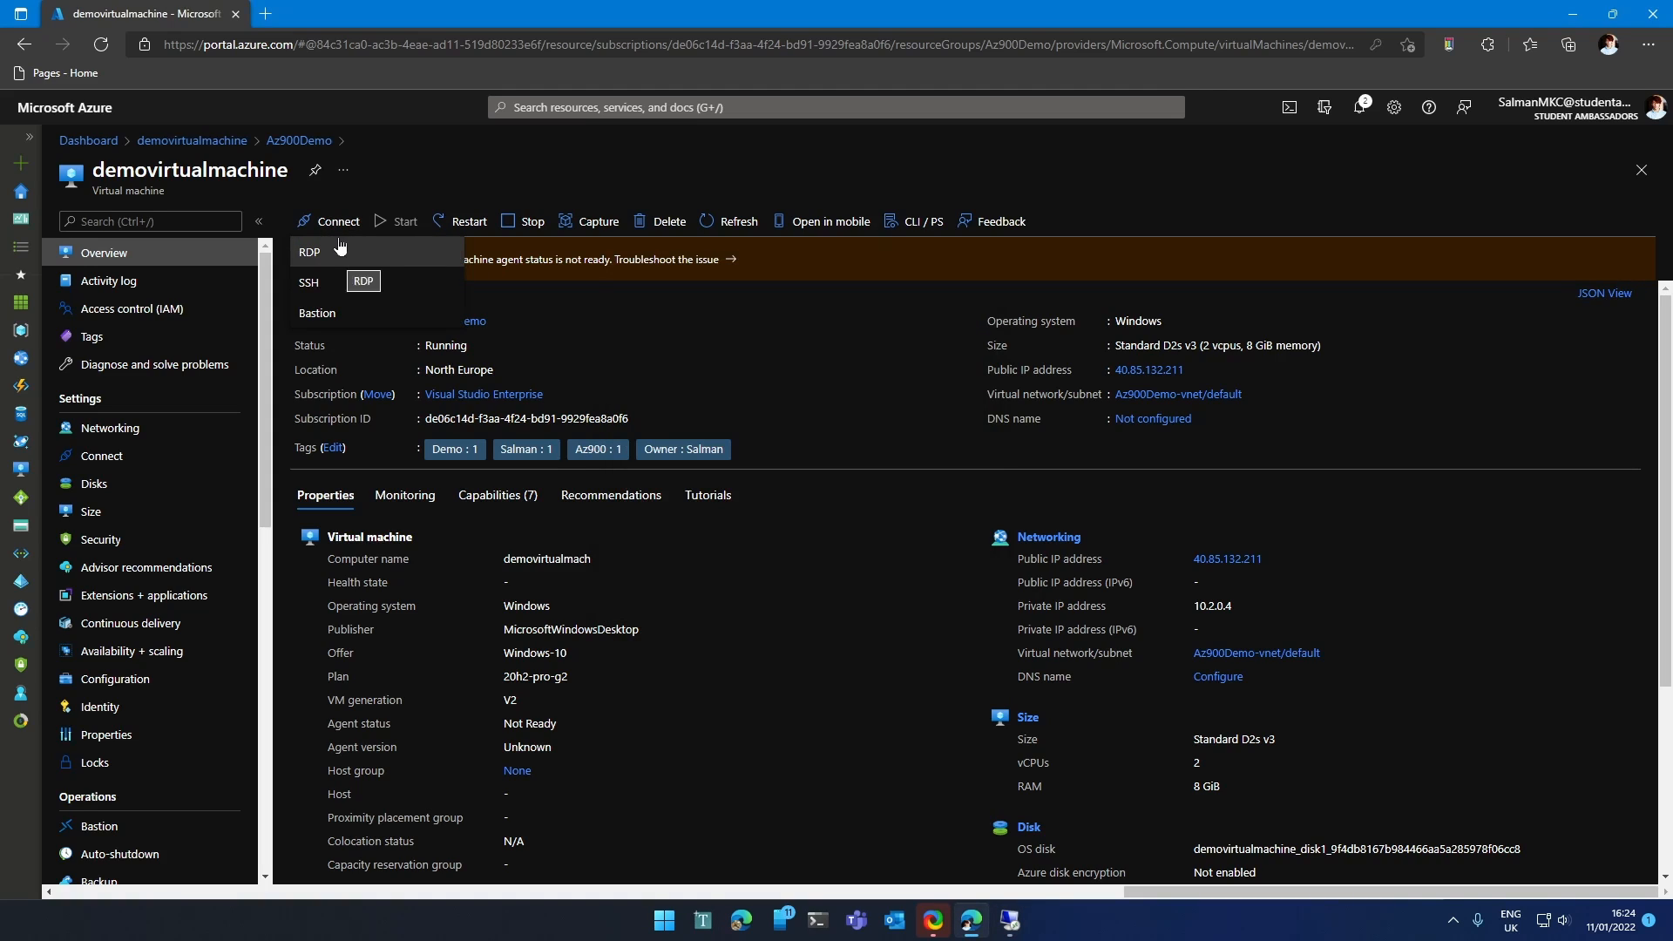
Download the VM's RDP file and launch it, connecting despite the unknown publisher warning.
left_click(323, 261)
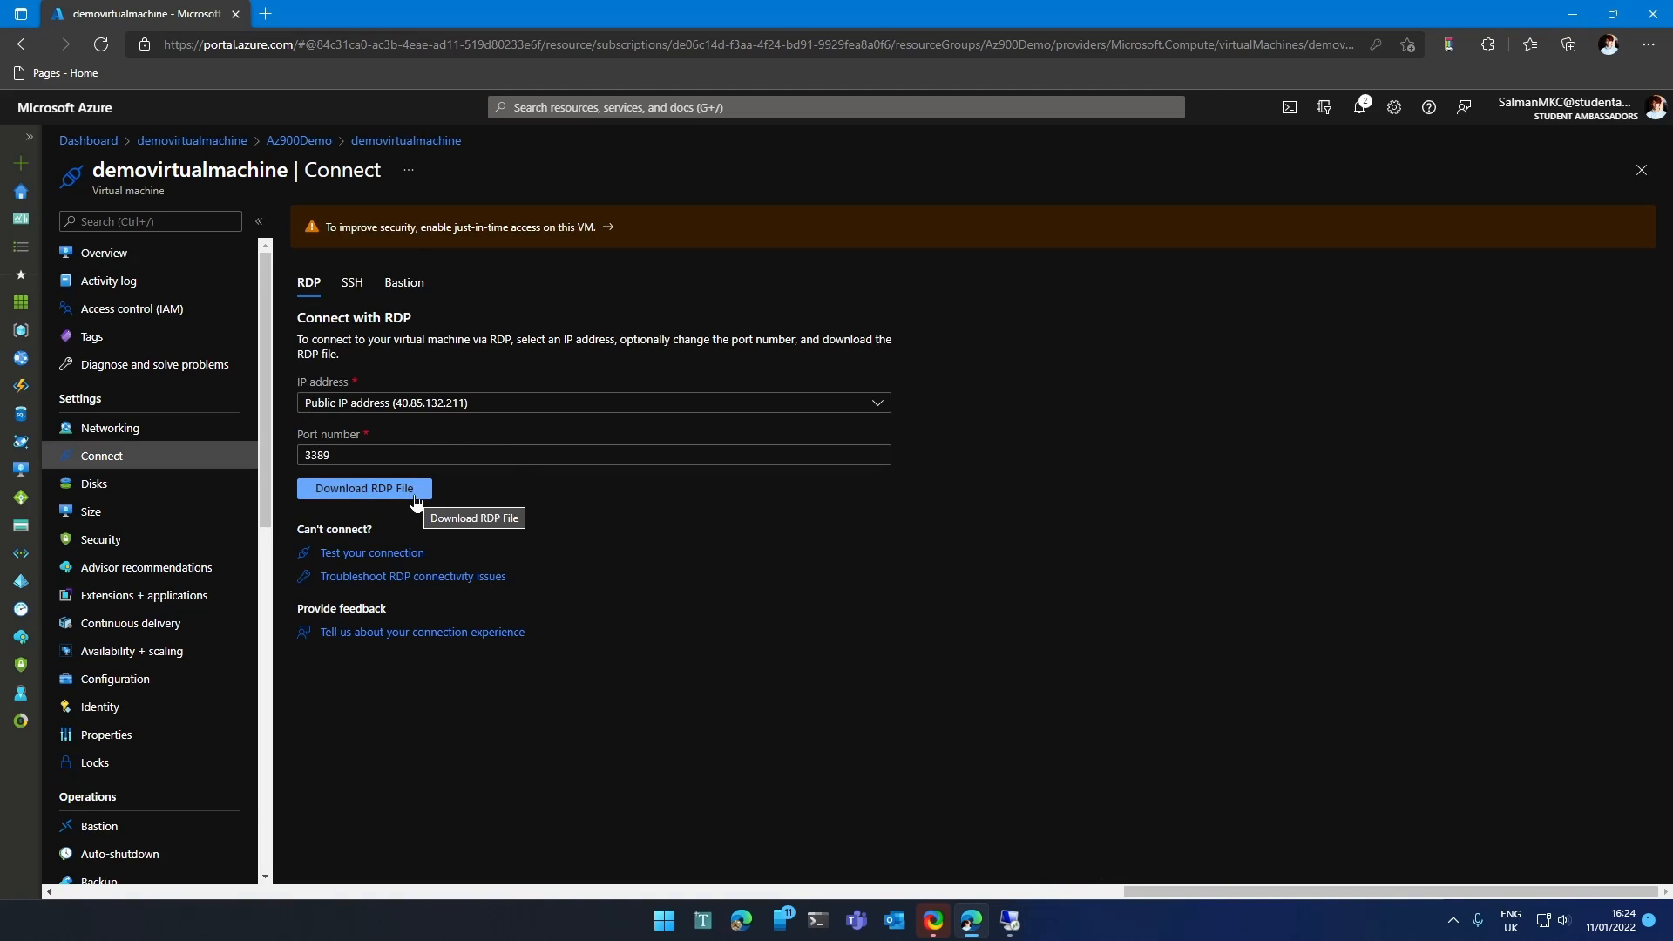
left_click(414, 488)
left_click(1372, 124)
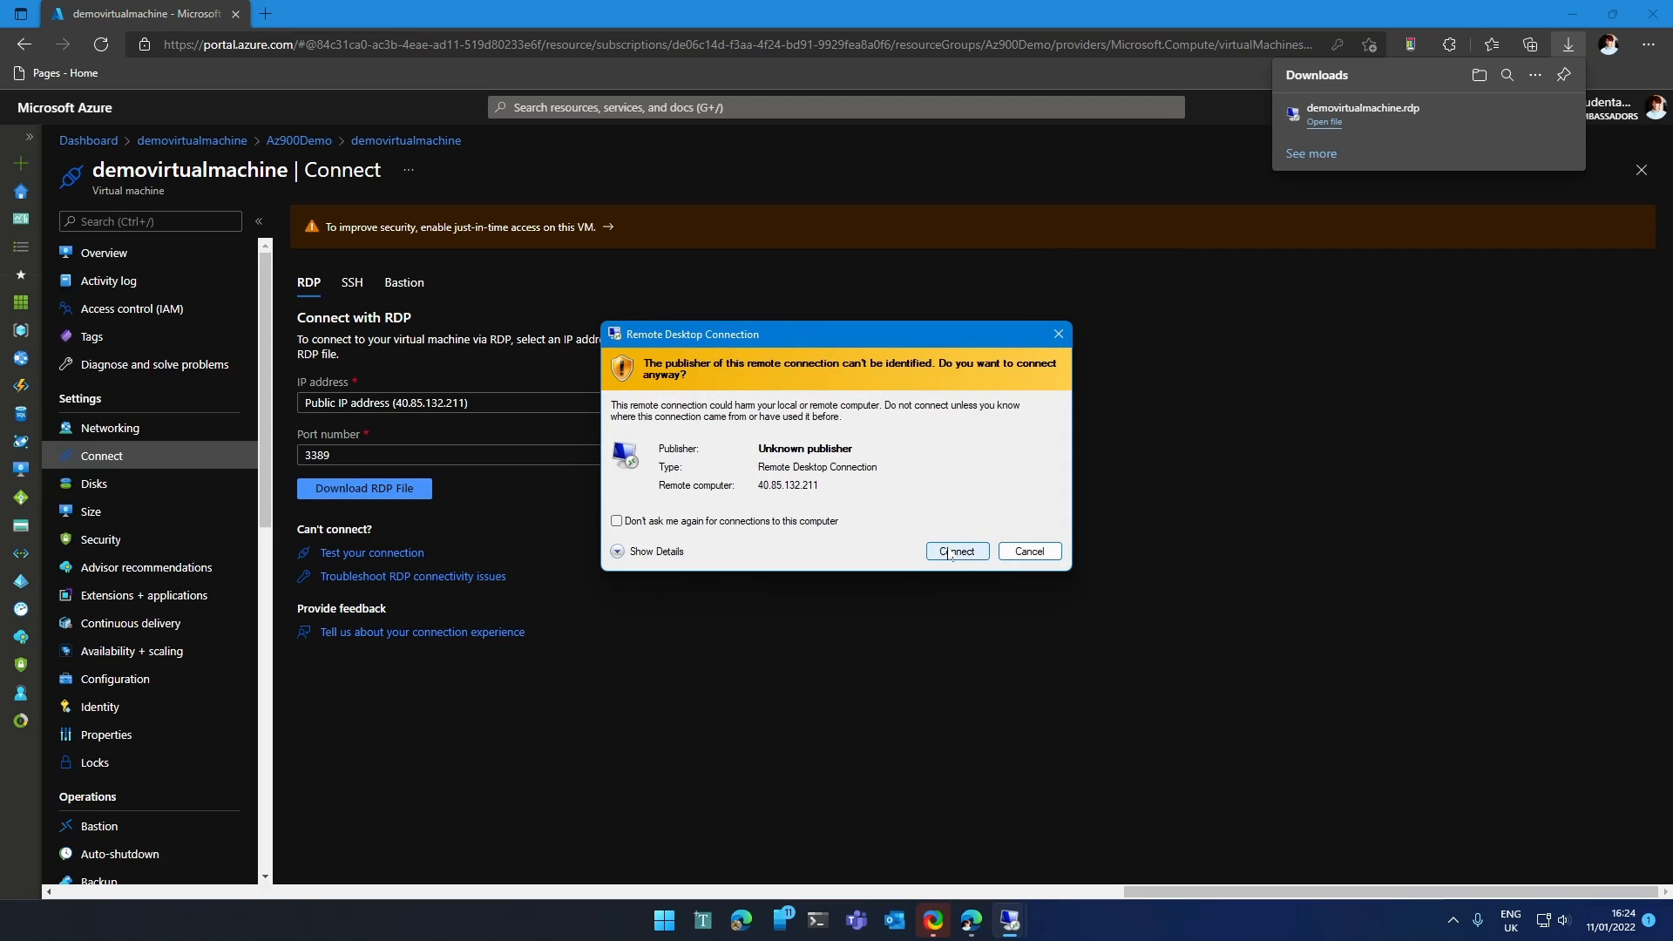
left_click(950, 552)
Sign in with the VM's local account username and password and accept the certificate.
left_click(732, 549)
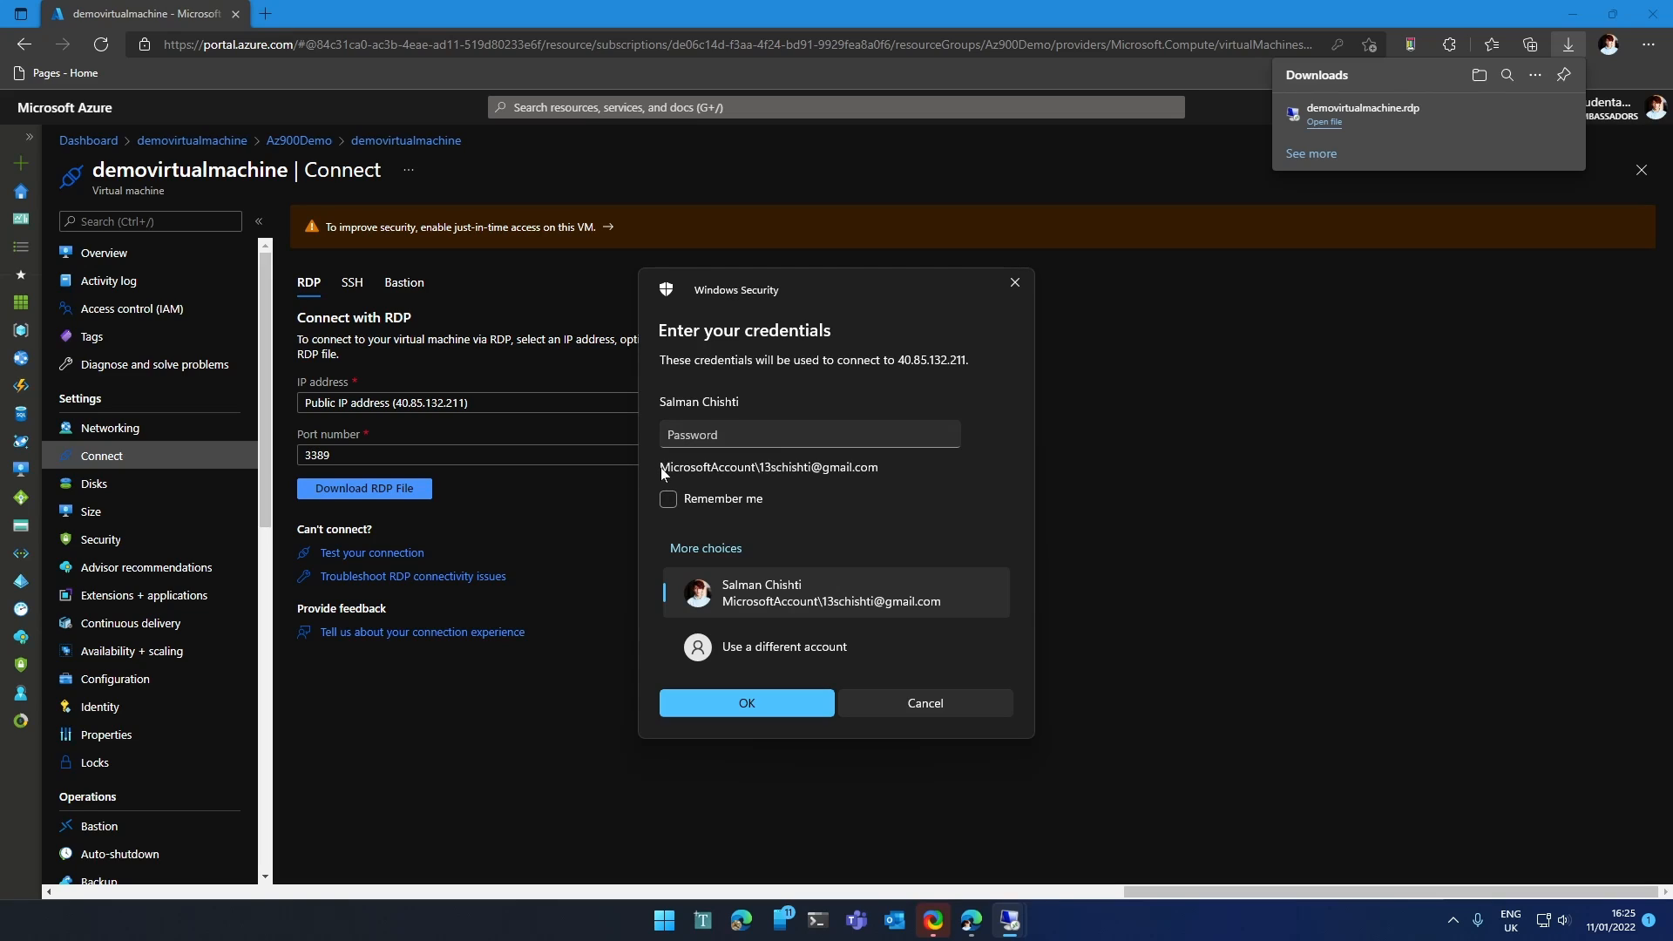
left_click(759, 649)
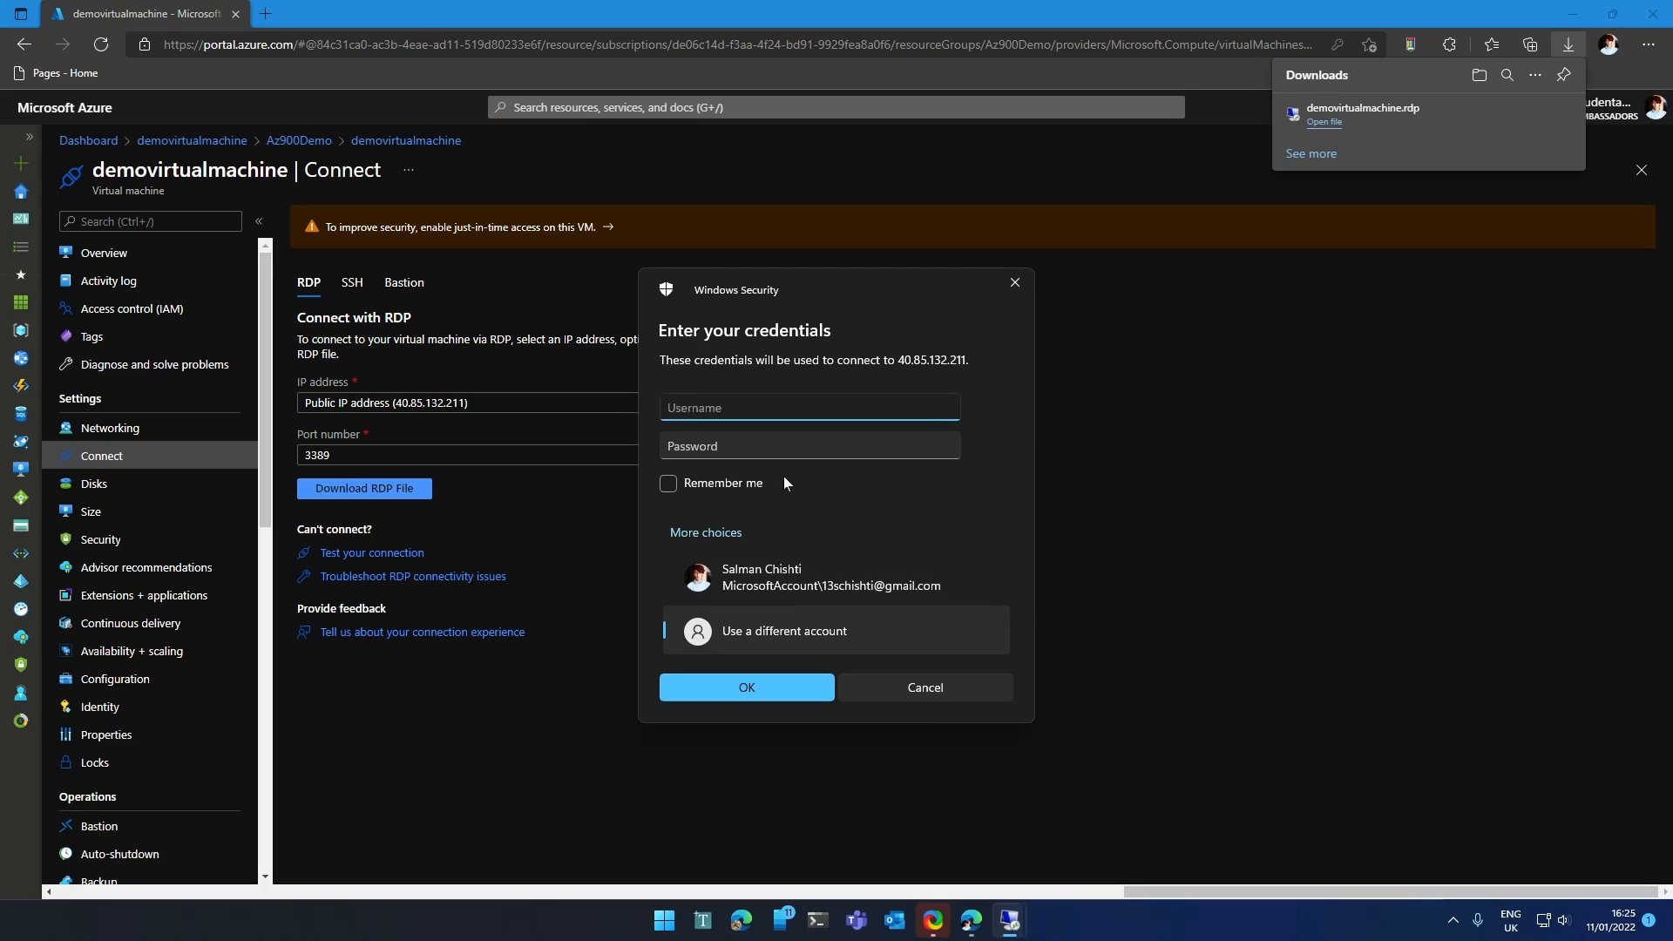
type("salman")
key("Tab")
type("******")
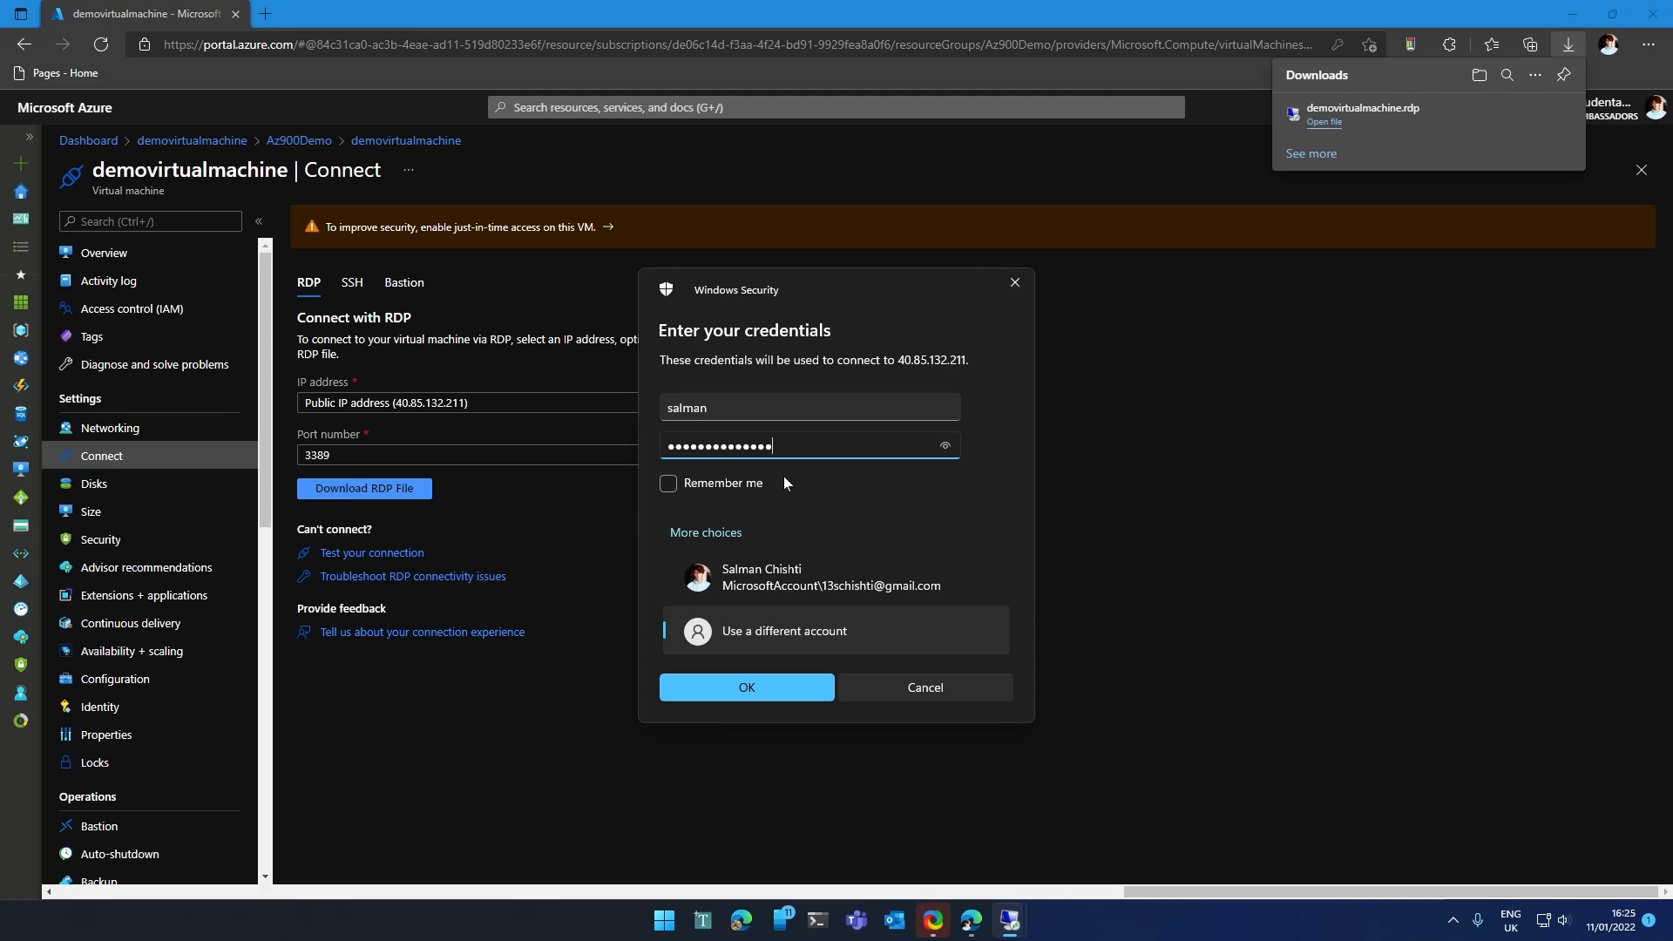
key("Return")
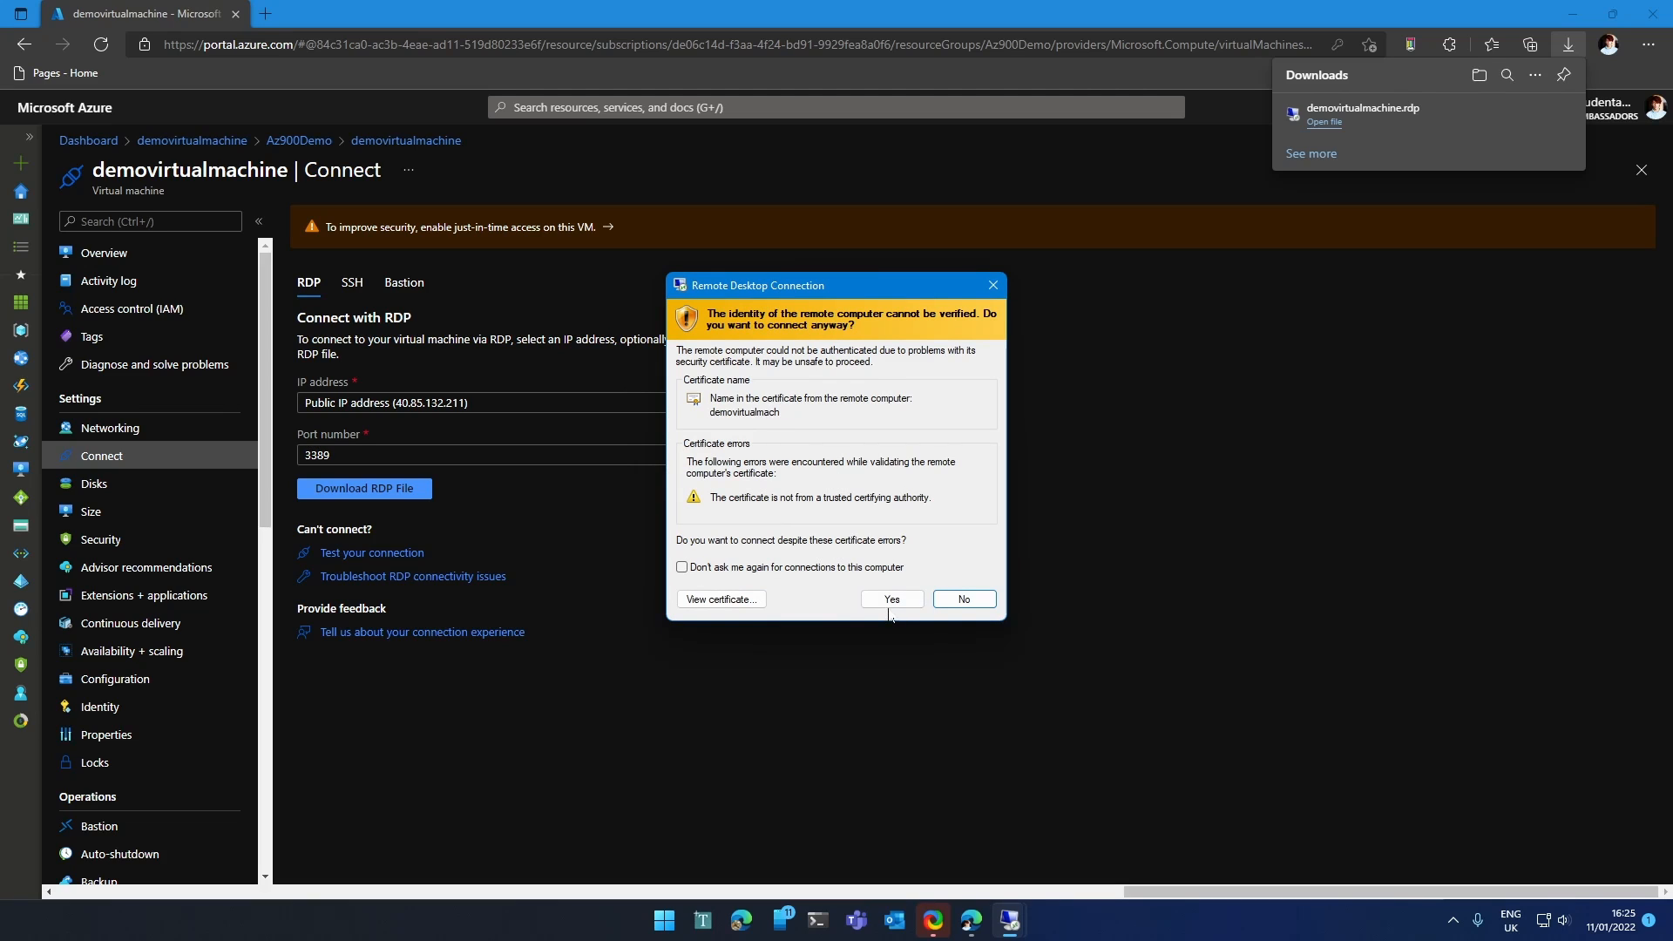
left_click(888, 606)
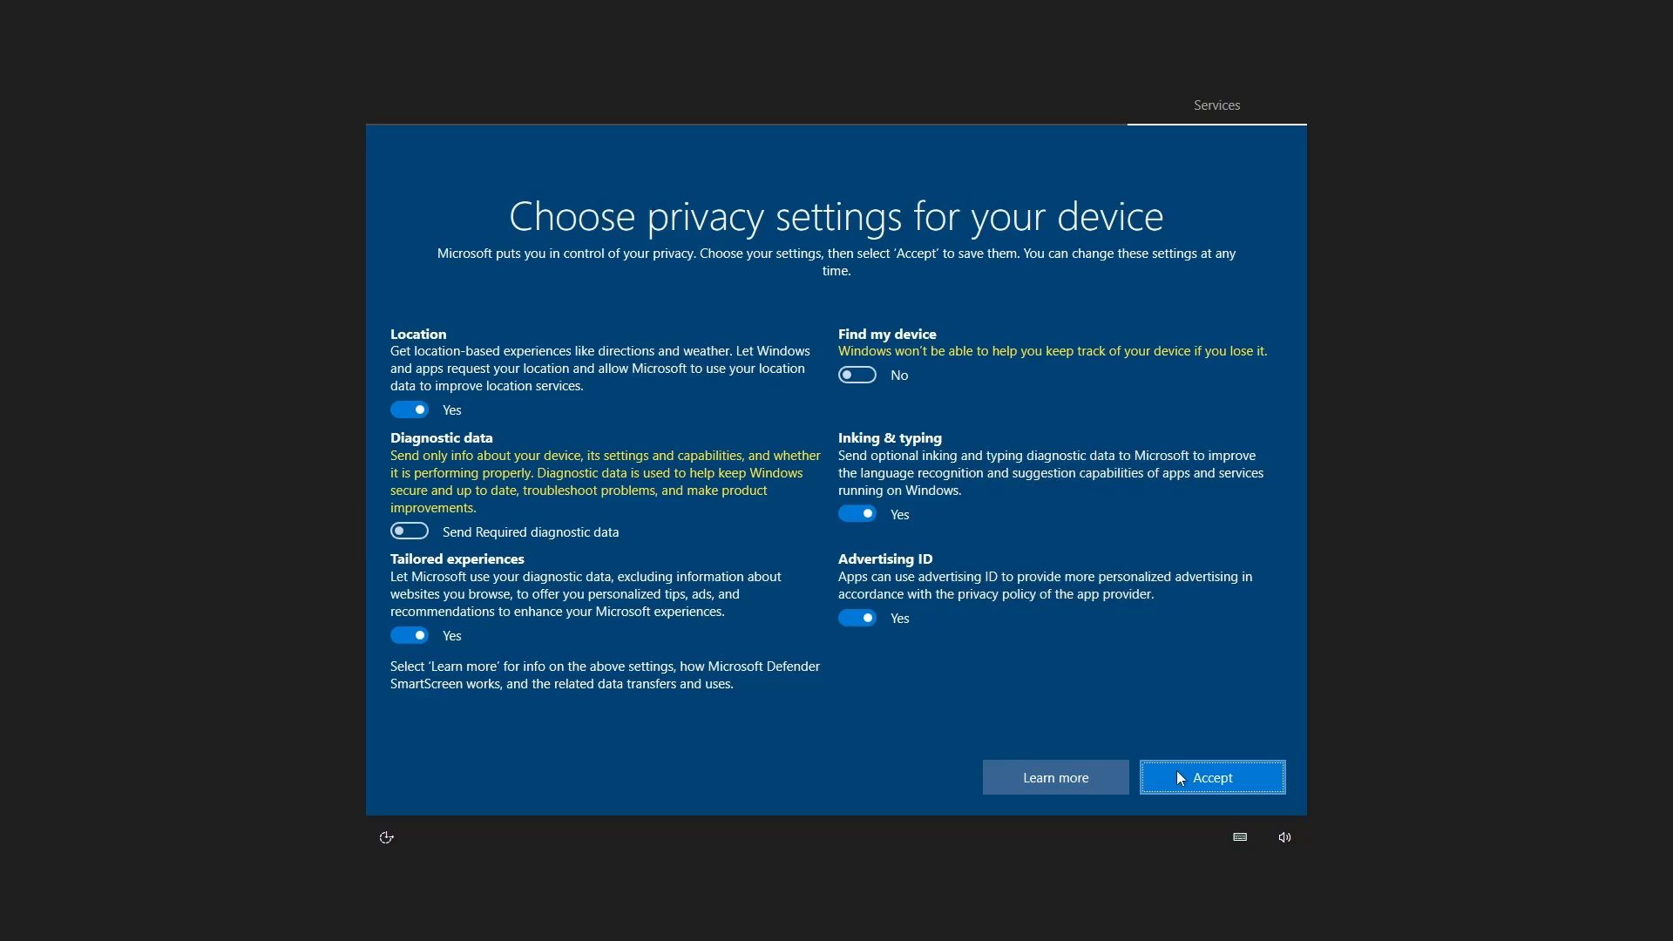
Accept the VM's privacy settings and launch Microsoft Edge inside the remote session.
left_click(1179, 778)
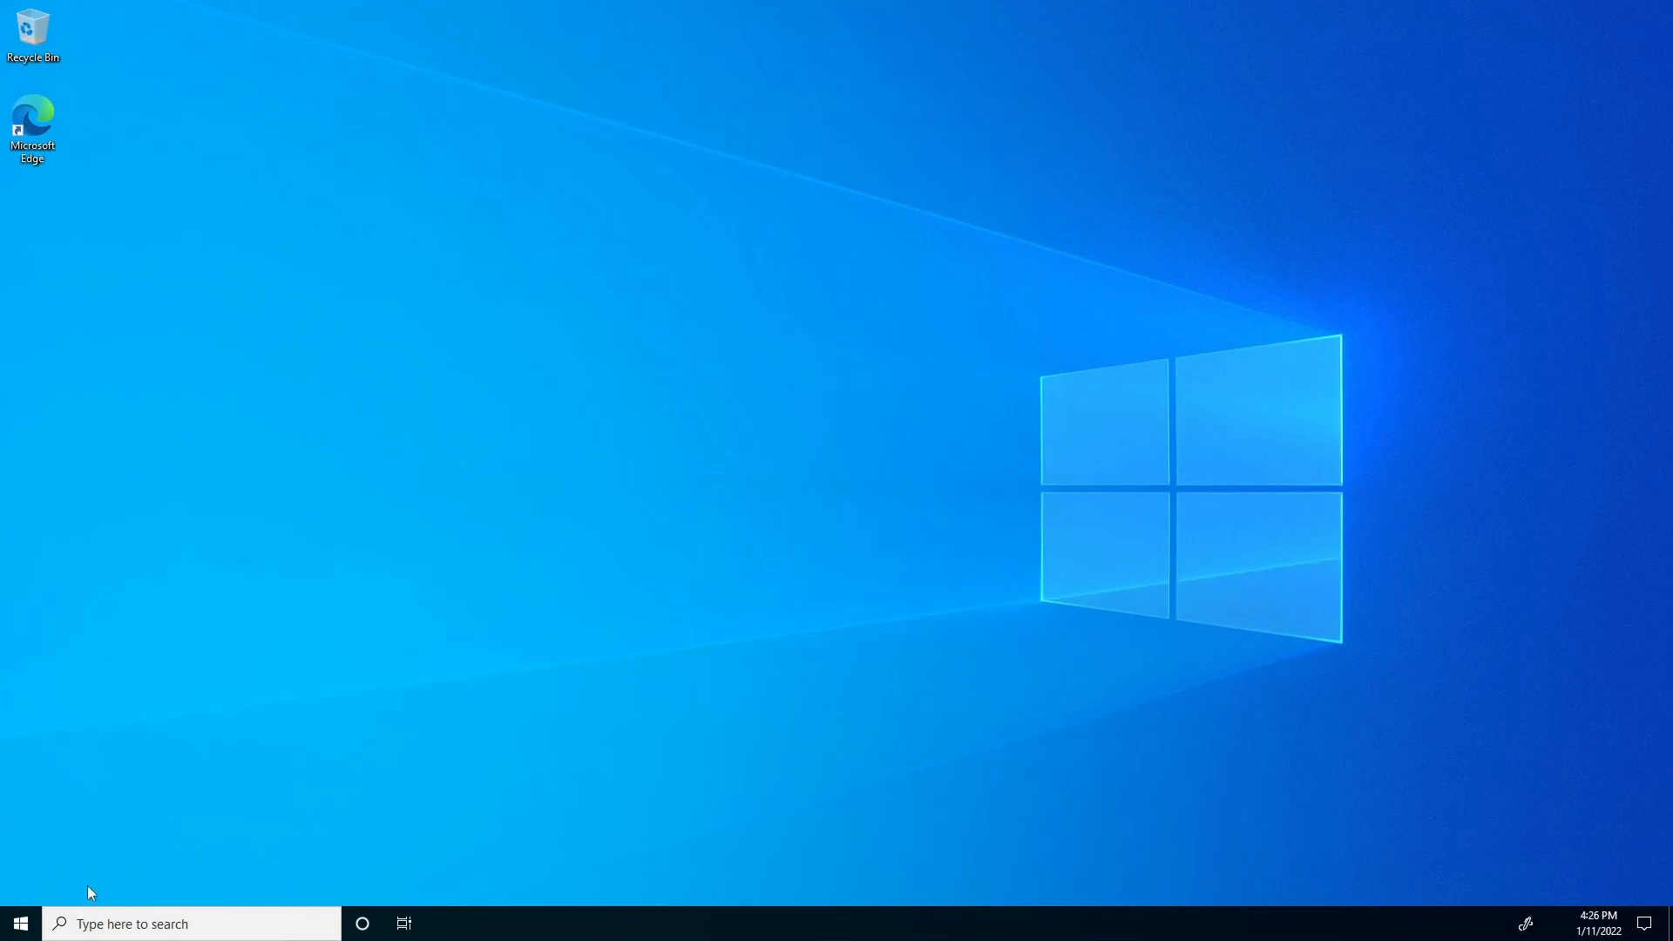
left_click(15, 929)
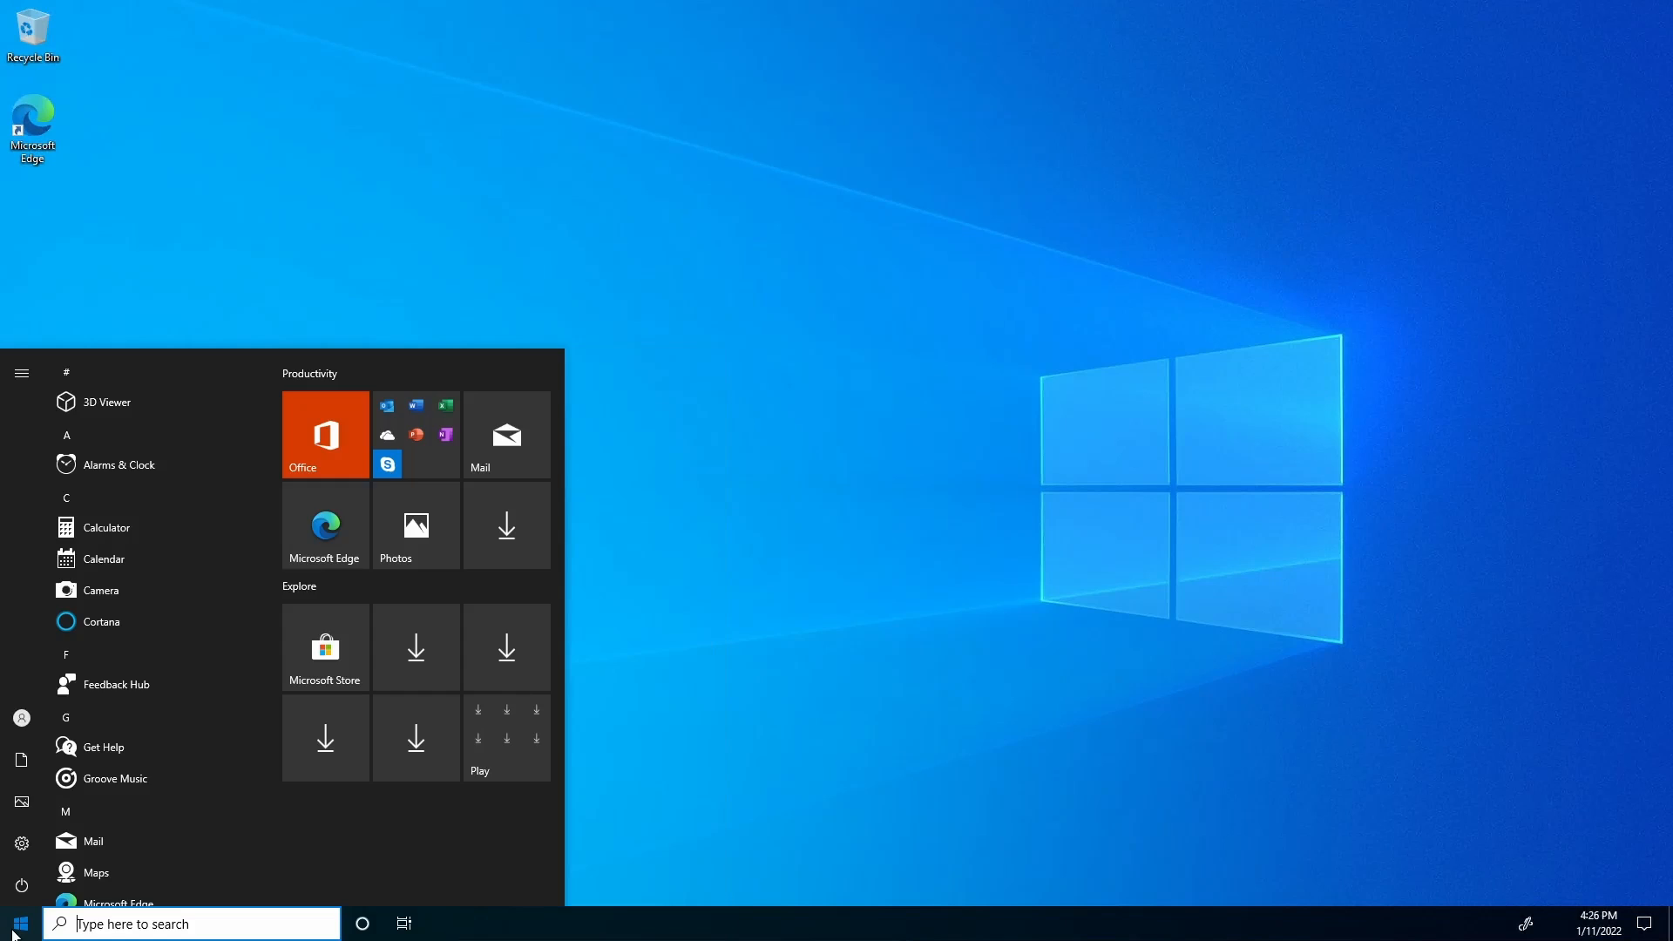
left_click(354, 530)
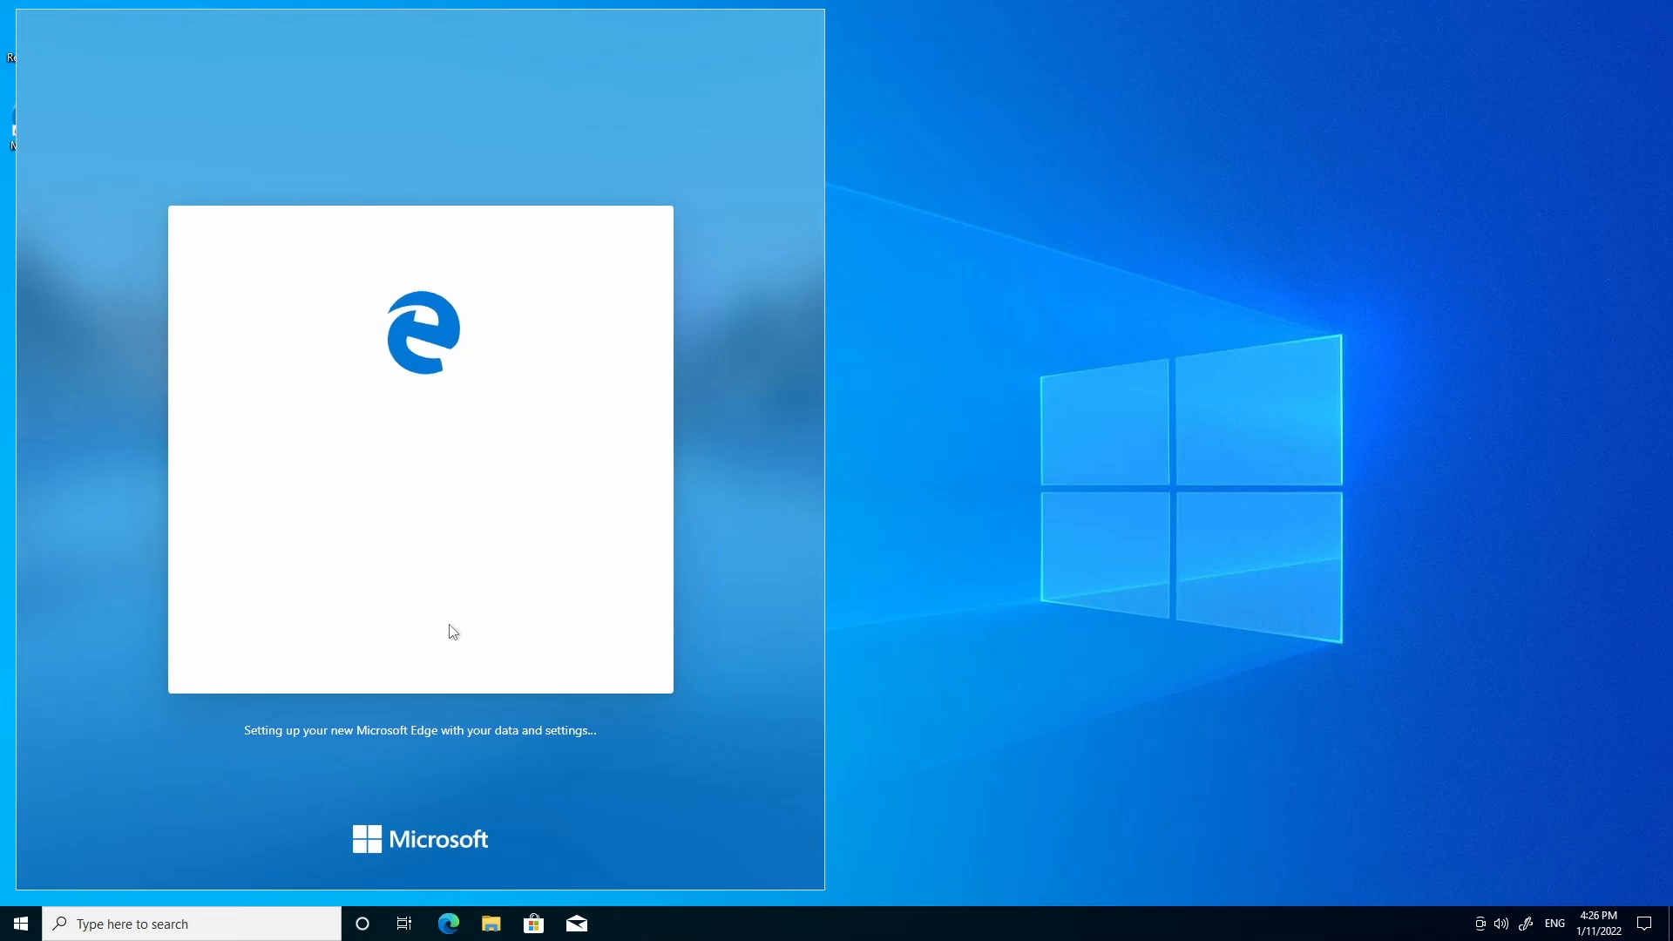
Restore the remote window, centre it, enable Smart sizing, and enlarge it.
left_click(1034, 10)
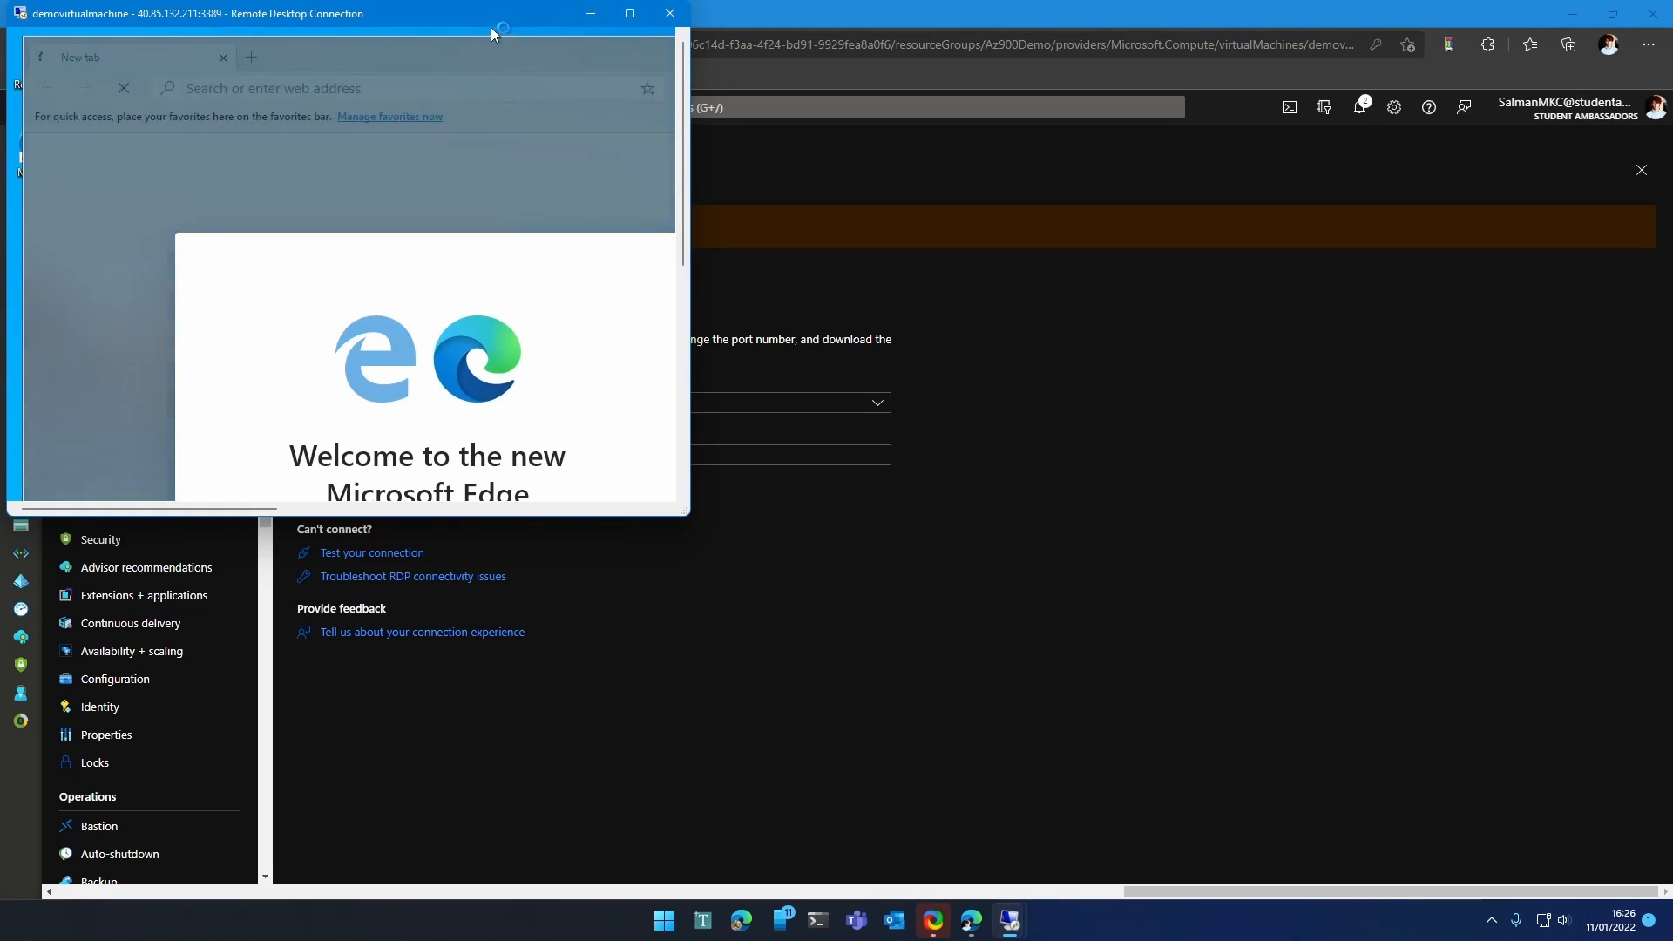
left_click_drag(490, 16, 1001, 277)
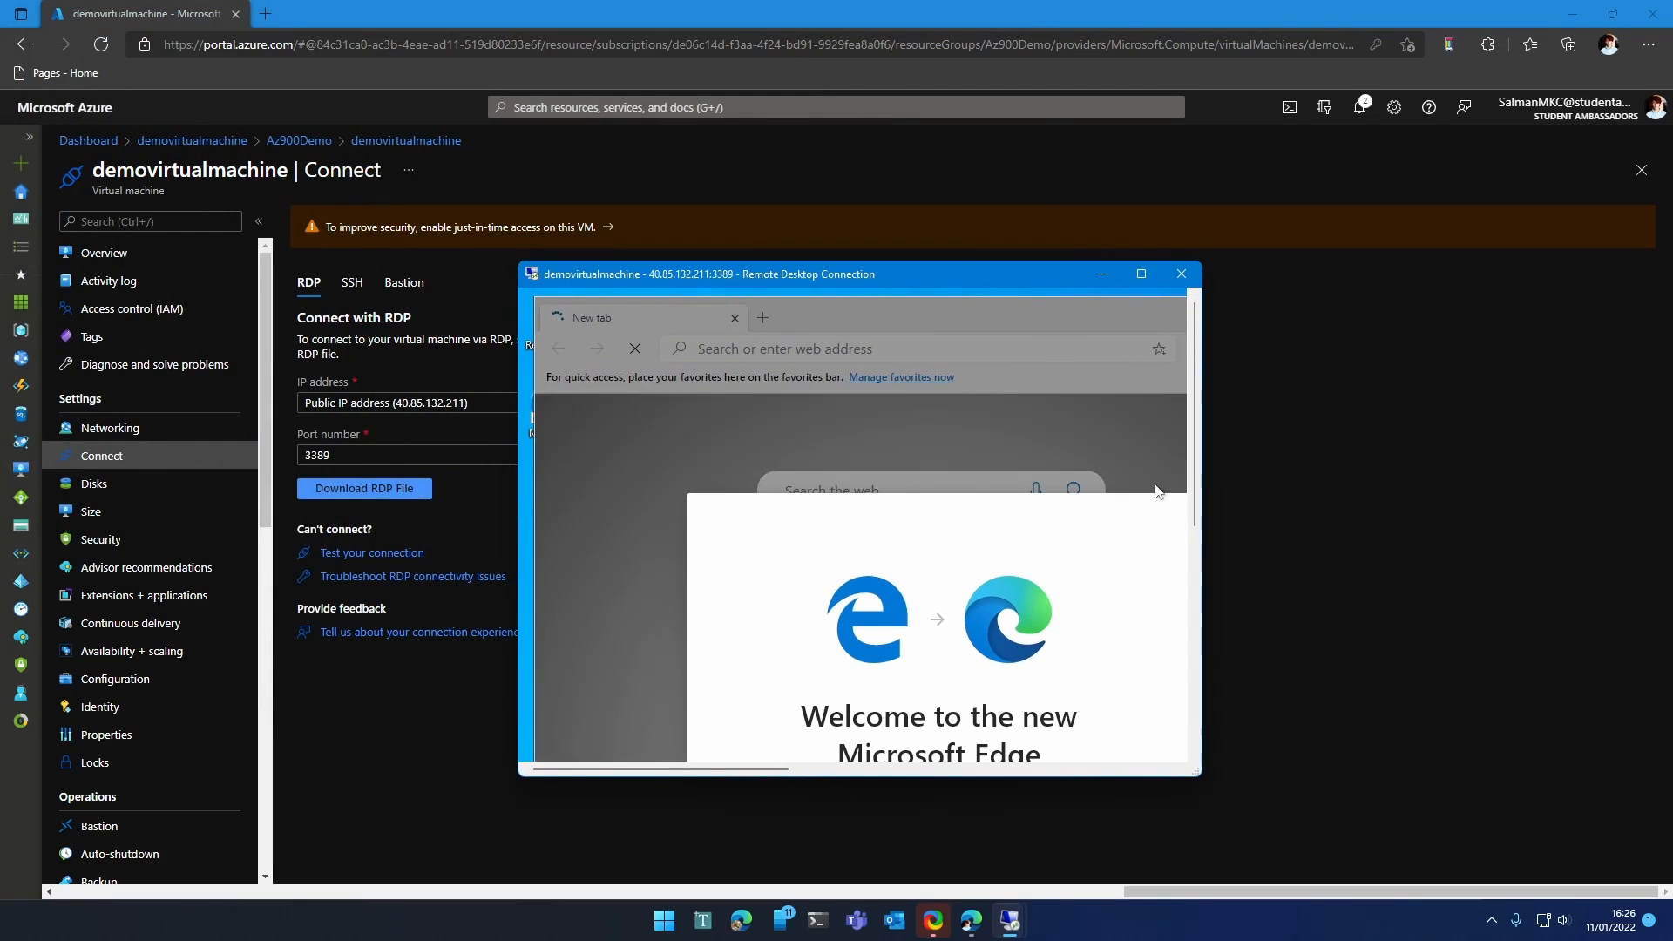
right_click(973, 277)
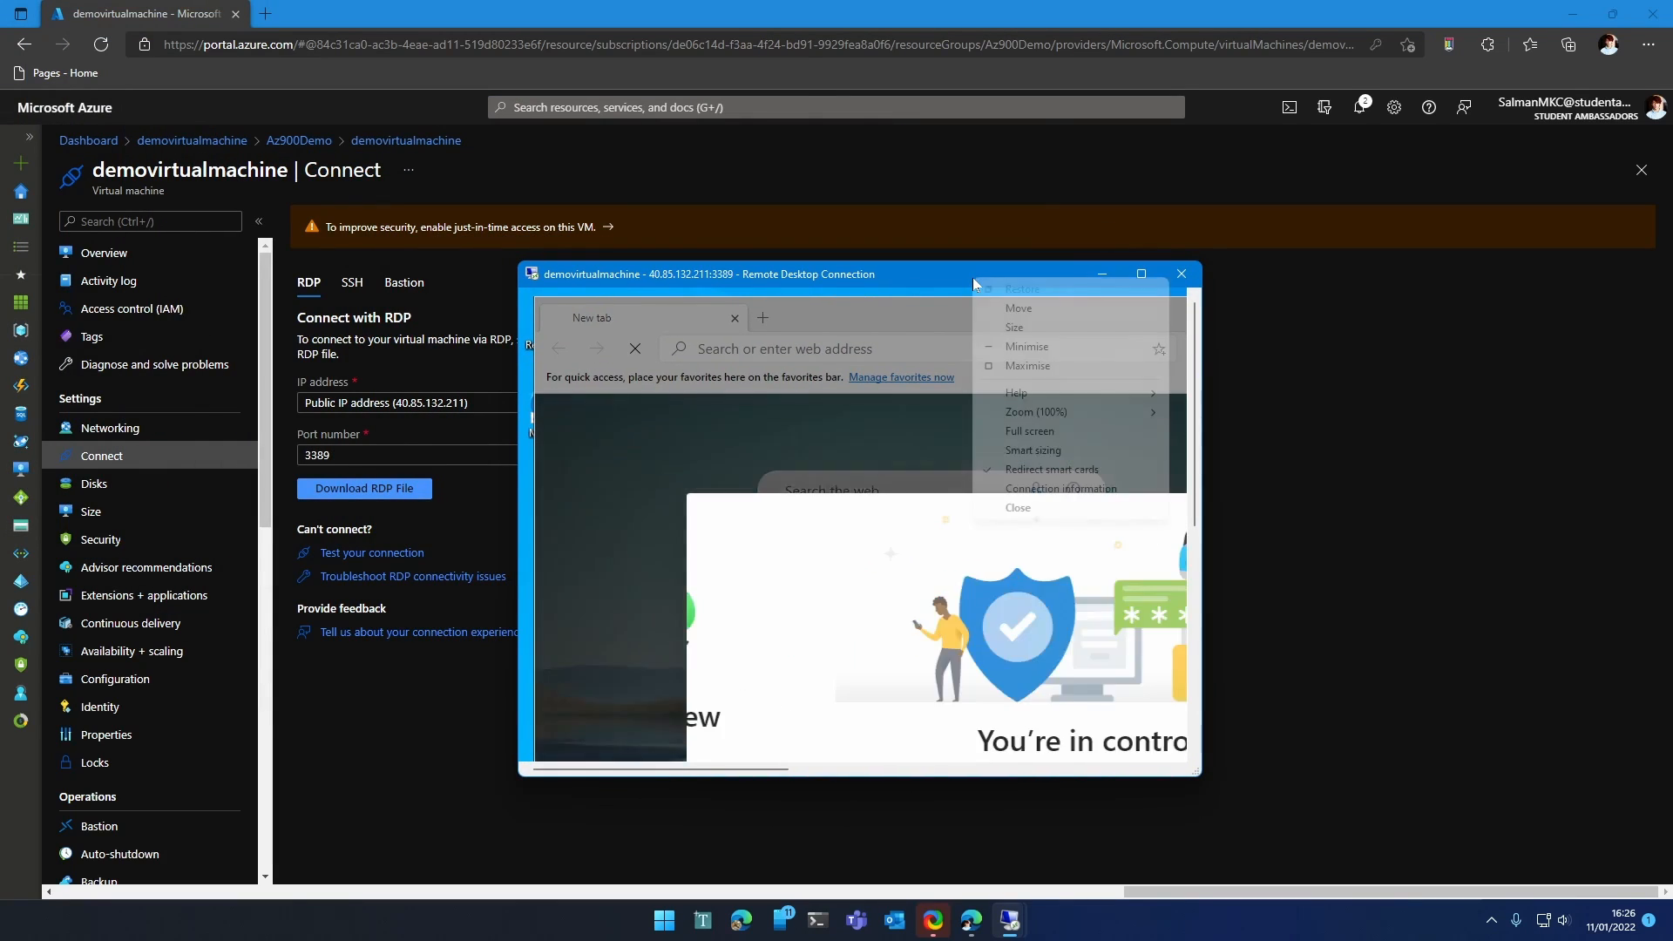
left_click(1096, 450)
left_click_drag(1203, 776, 1591, 888)
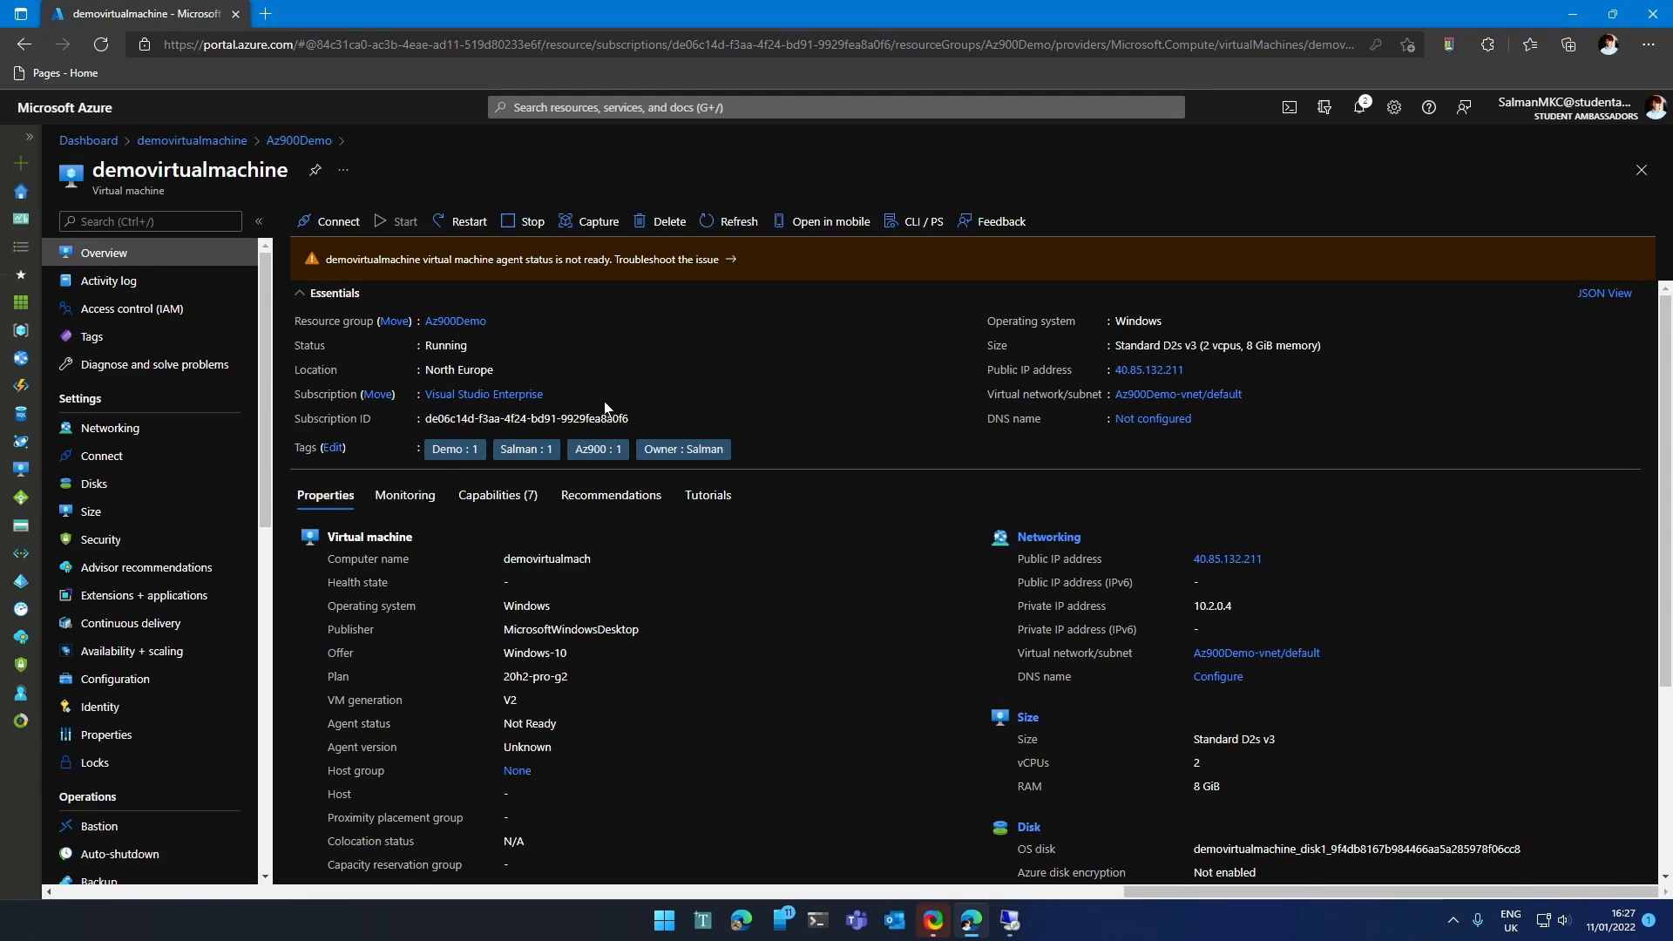
Stop demovirtualmachine, leaving its public IP address unreserved.
left_click(528, 223)
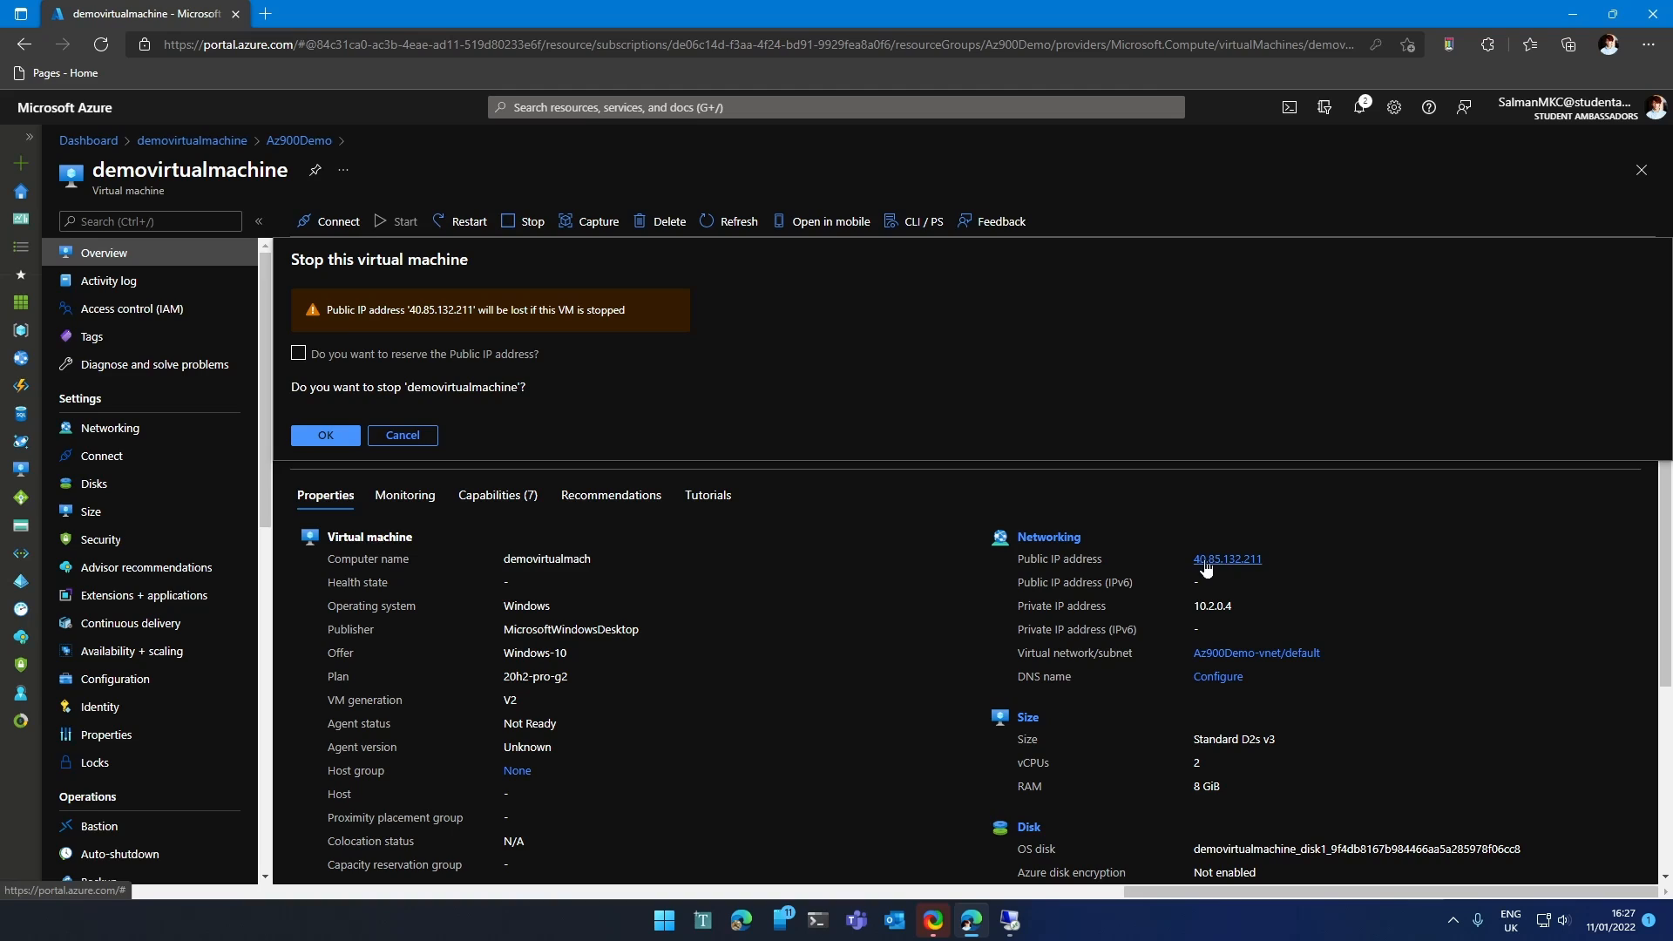
left_click(325, 435)
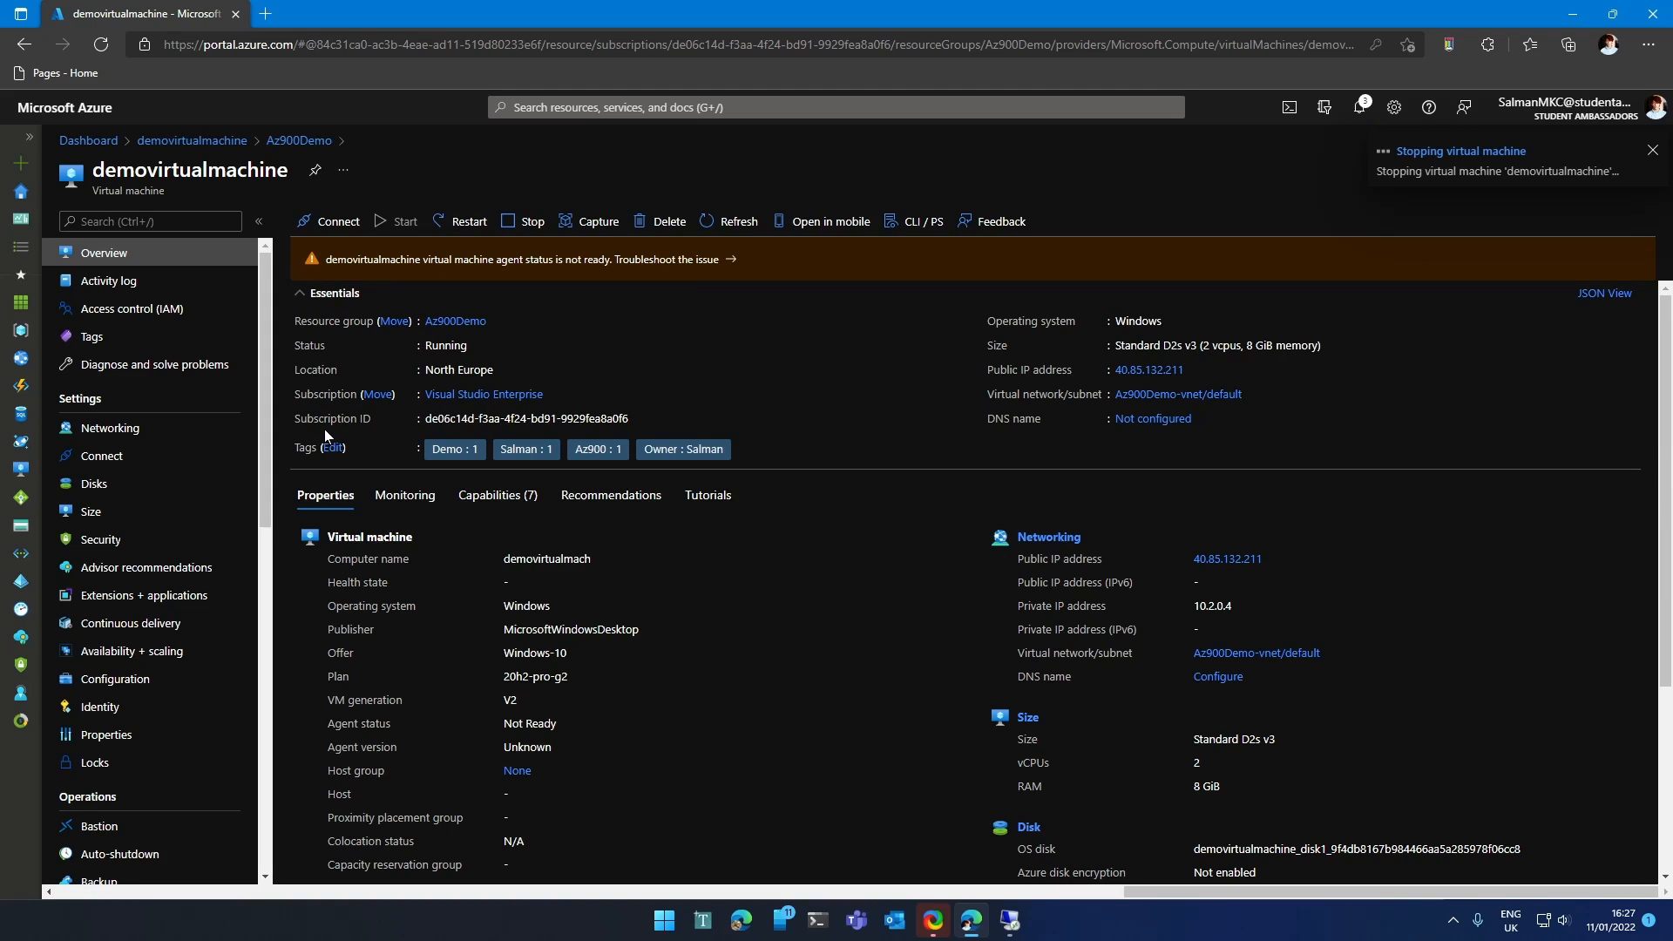